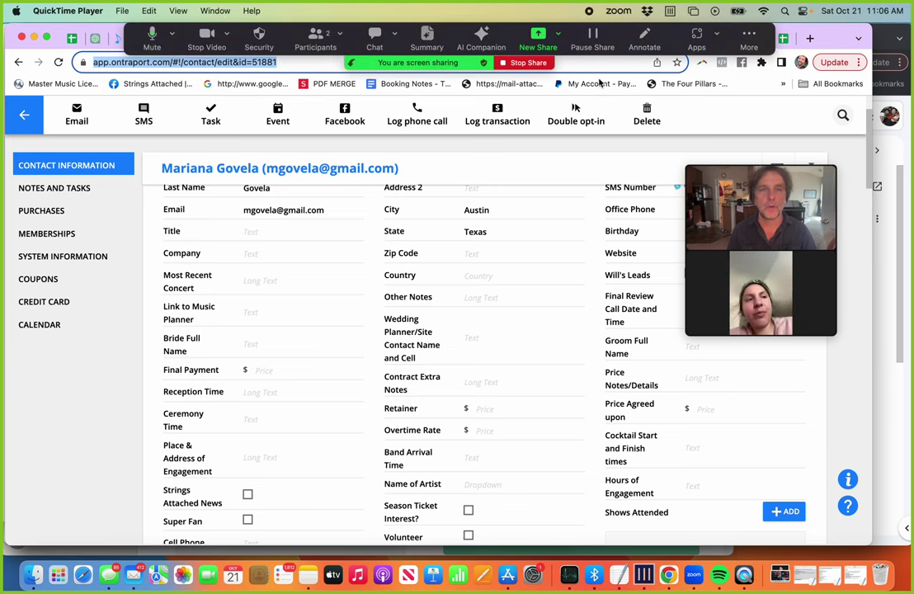
Step: Add the task 'Bandsintown linking' to cell B5 of the assistant task list spreadsheet
{"action": "left_click", "coordinate": [597, 70]}
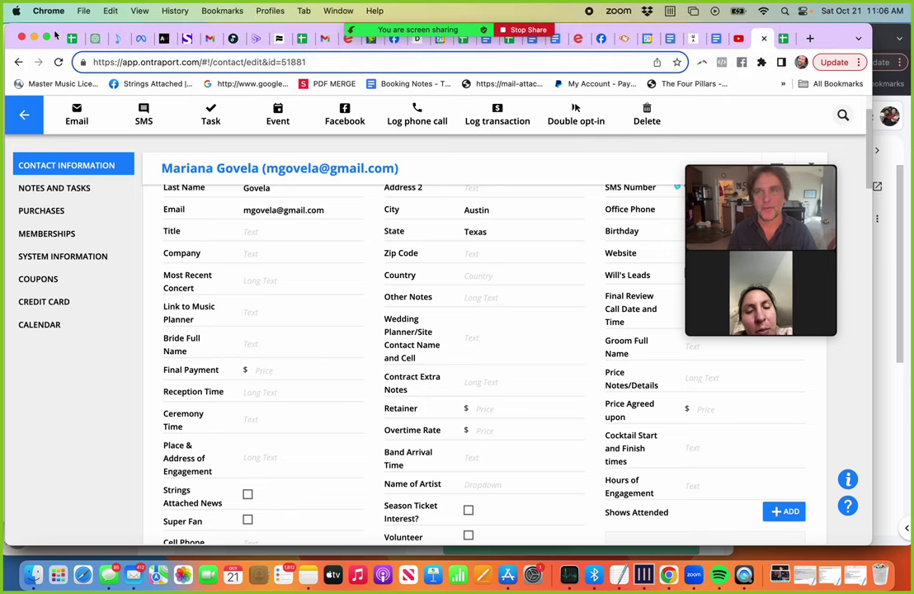
{"action": "left_click_drag", "start_coordinate": [57, 34], "coordinate": [57, 47]}
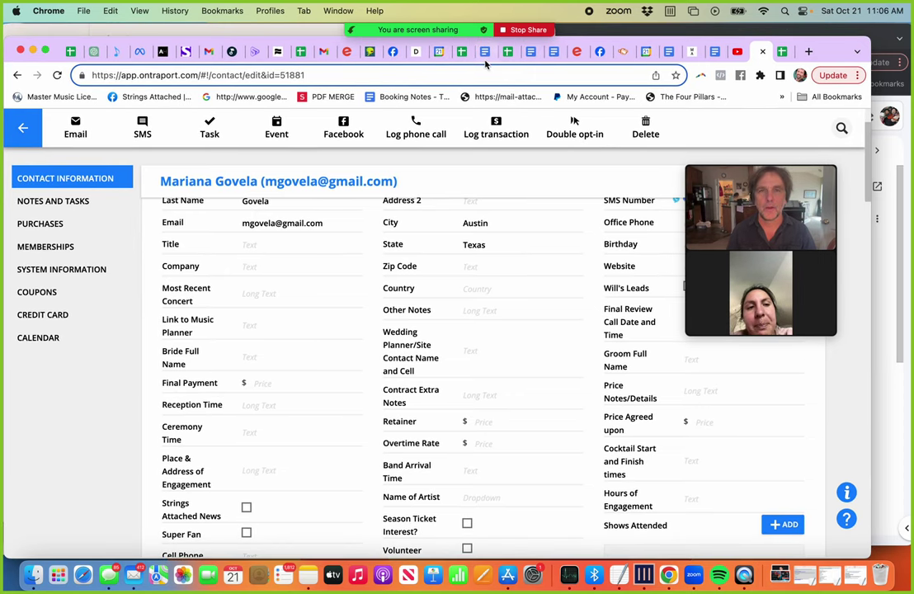
{"action": "left_click", "coordinate": [506, 55]}
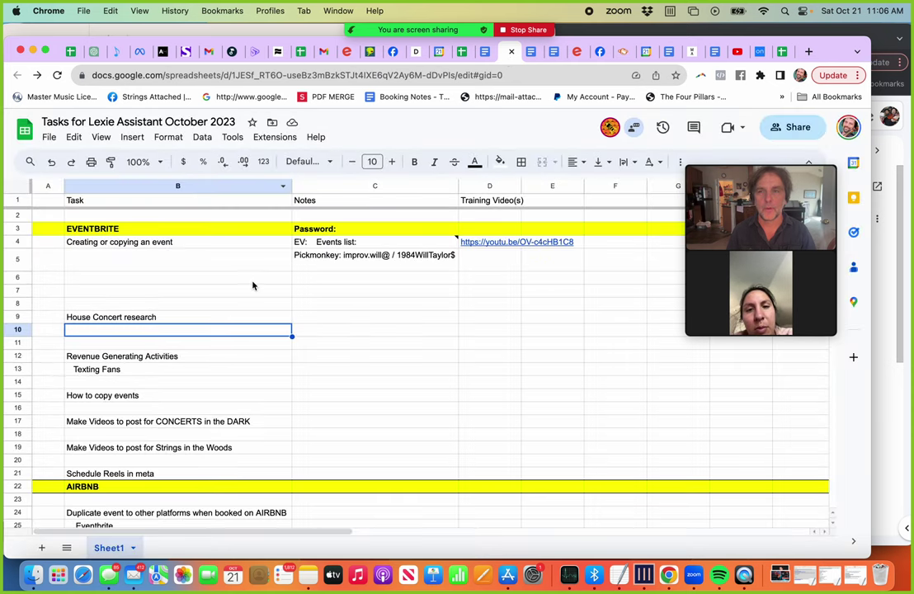
{"action": "left_click", "coordinate": [153, 262]}
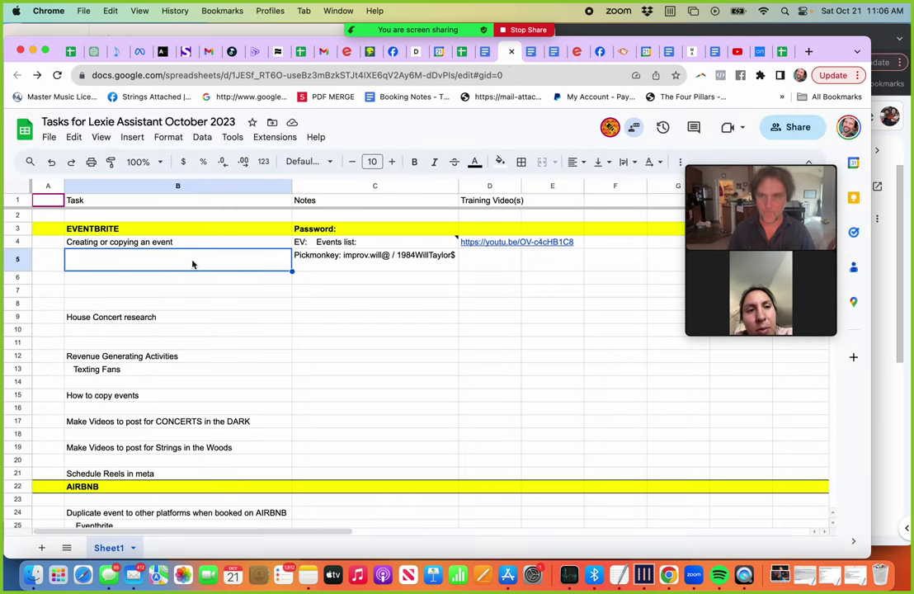
{"action": "key", "text": "Return"}
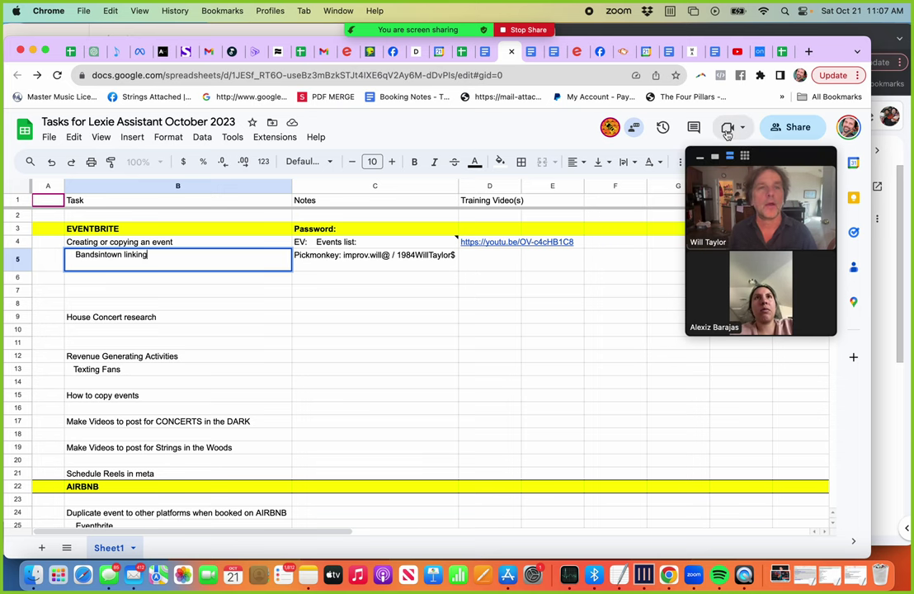
{"action": "left_click", "coordinate": [579, 54]}
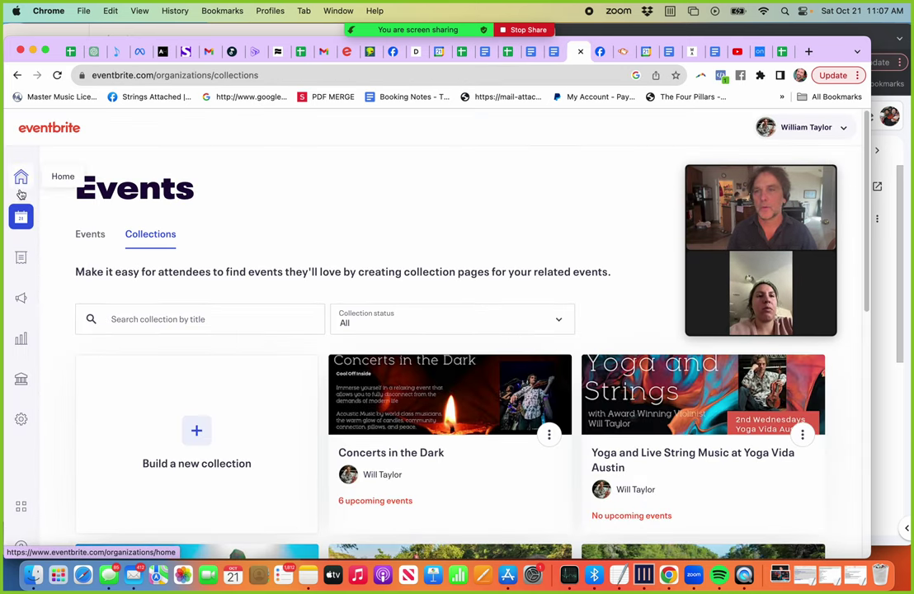
Step: Open the Oct 28 Full Moon Nature Walk event from the Eventbrite events list
{"action": "left_click", "coordinate": [93, 235]}
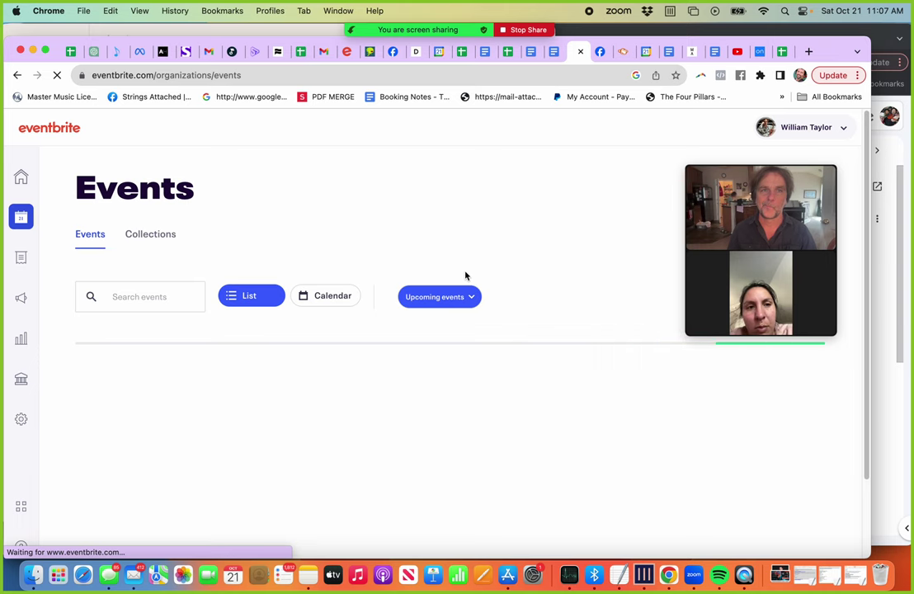
{"action": "scroll", "coordinate": [337, 393], "scroll_direction": "down", "scroll_amount": 2}
{"action": "scroll", "coordinate": [337, 392], "scroll_direction": "down", "scroll_amount": 5}
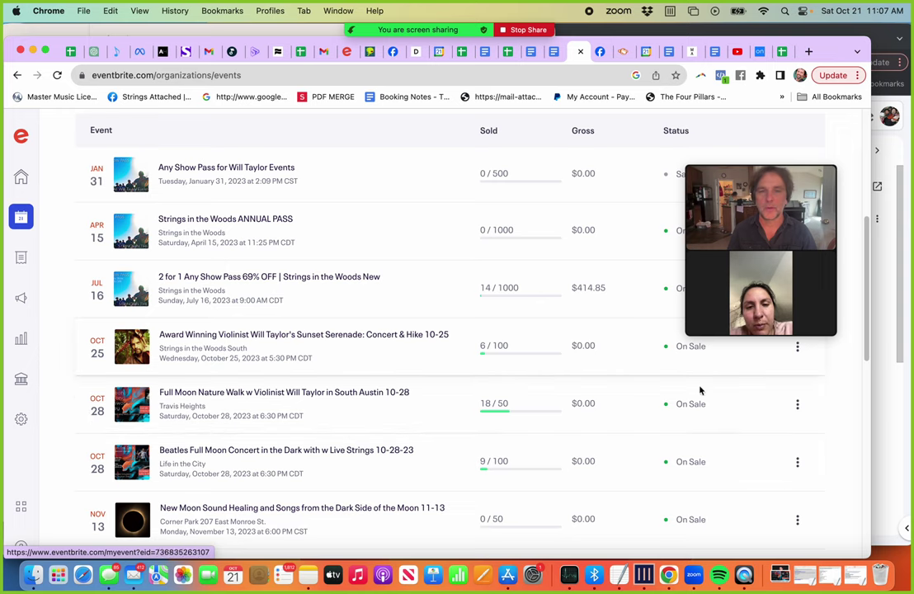
{"action": "left_click", "coordinate": [325, 400]}
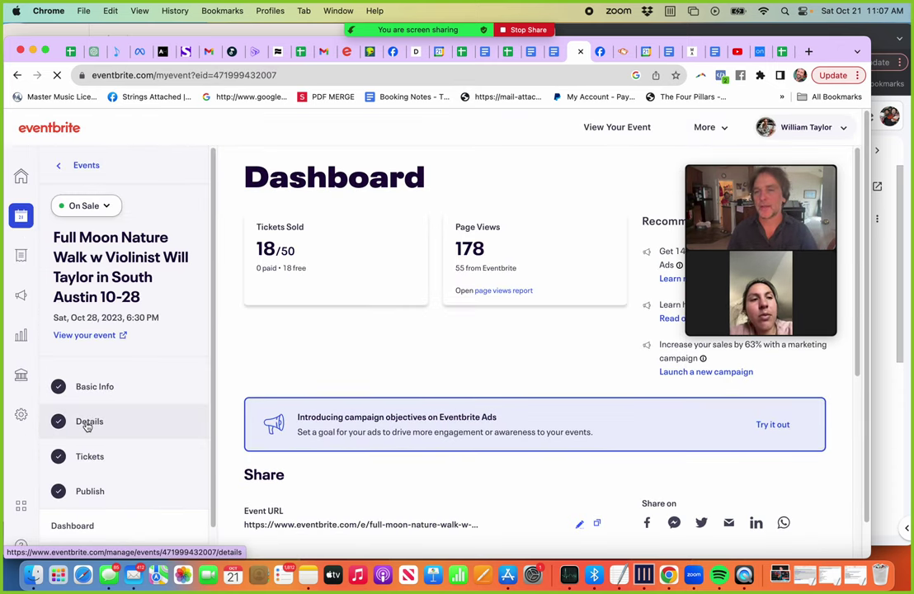
Step: Open the Full Moon Nature Walk event's Details page and bring its Agenda section into view
{"action": "left_click", "coordinate": [95, 420]}
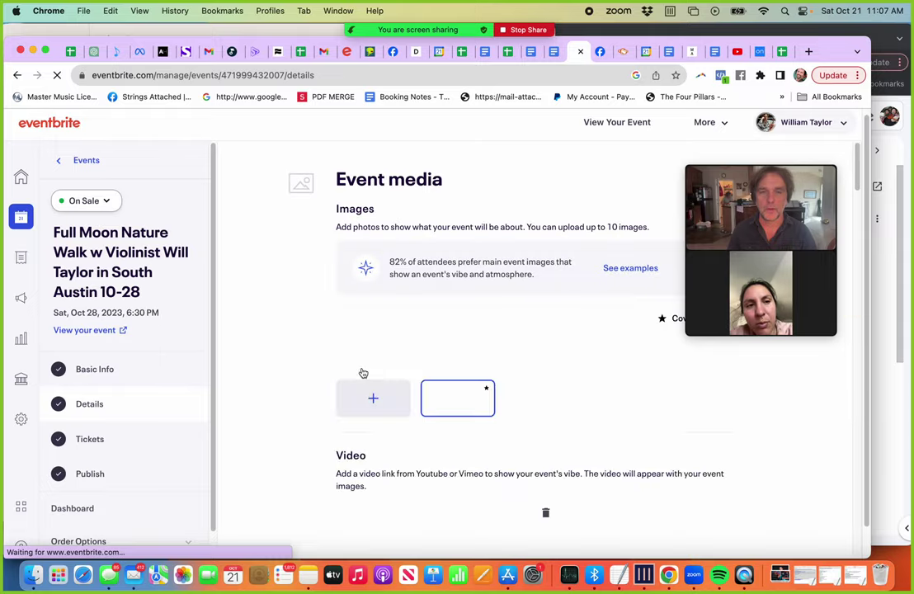
{"action": "scroll", "coordinate": [361, 372], "scroll_direction": "down", "scroll_amount": 5}
{"action": "scroll", "coordinate": [361, 372], "scroll_direction": "down", "scroll_amount": 15}
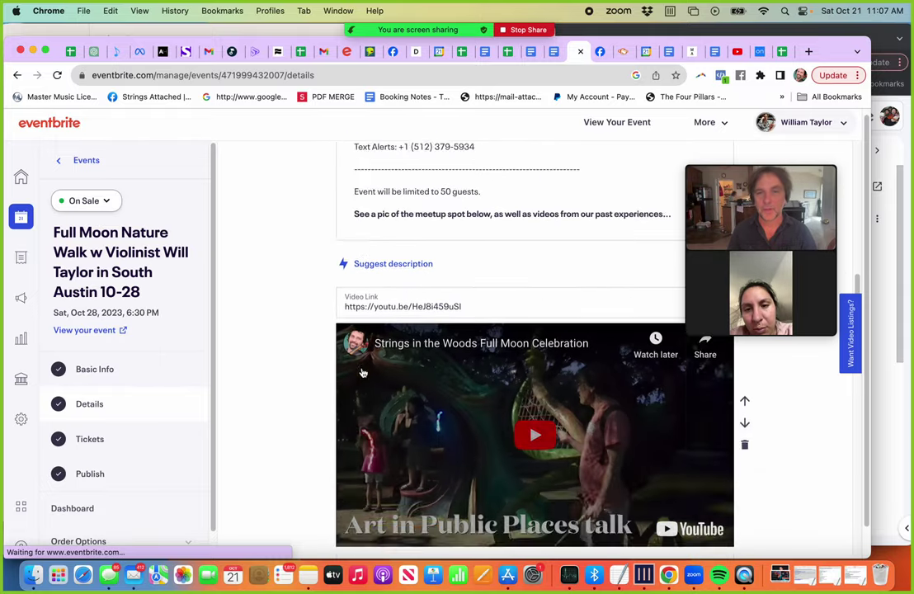
{"action": "scroll", "coordinate": [361, 372], "scroll_direction": "down", "scroll_amount": 15}
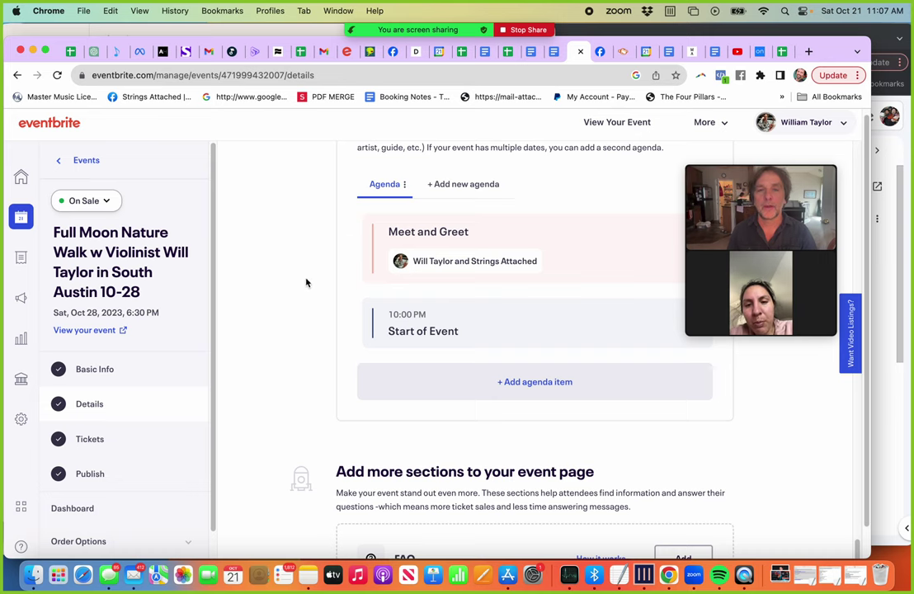
{"action": "scroll", "coordinate": [303, 282], "scroll_direction": "up", "scroll_amount": 5}
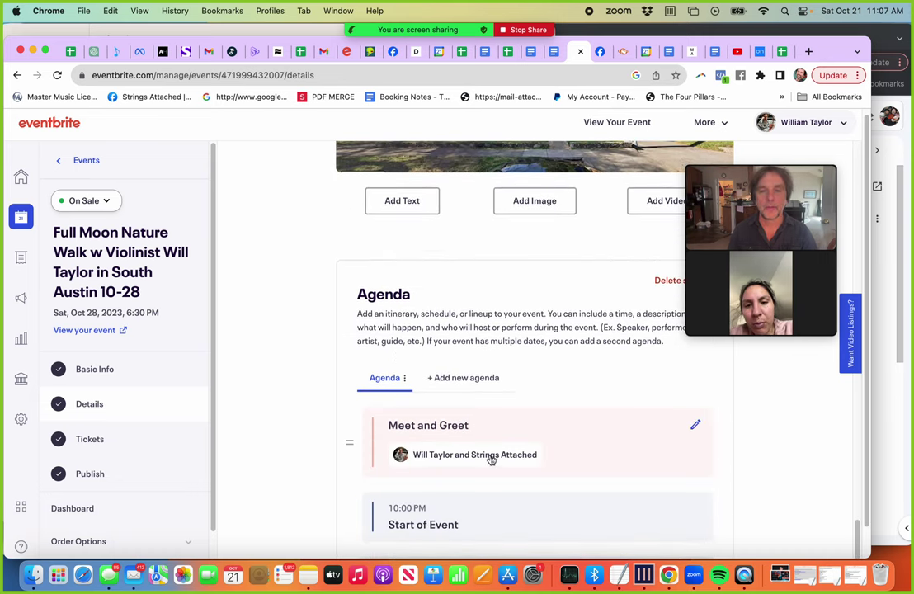
{"action": "scroll", "coordinate": [500, 486], "scroll_direction": "down", "scroll_amount": 2}
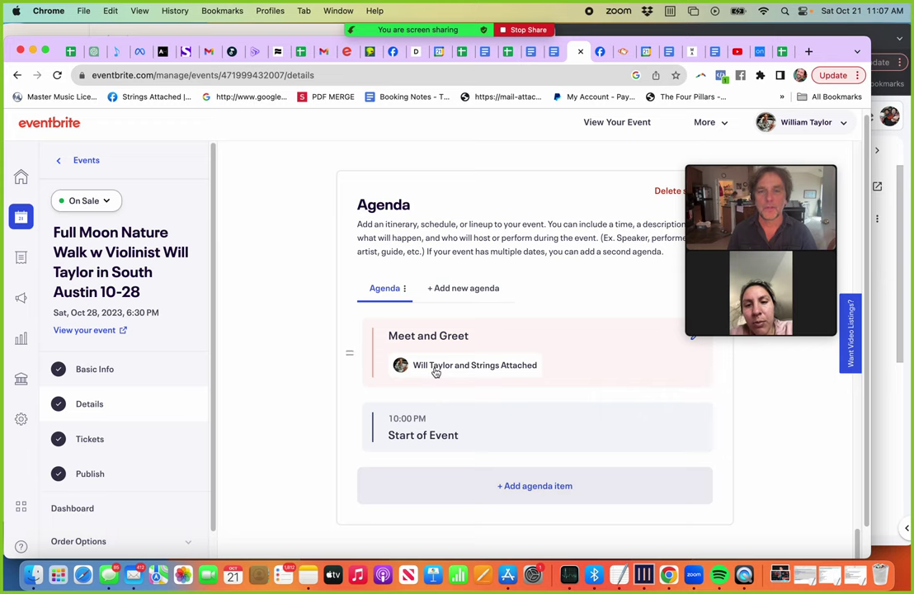
{"action": "scroll", "coordinate": [437, 376], "scroll_direction": "up", "scroll_amount": 1}
{"action": "scroll", "coordinate": [437, 376], "scroll_direction": "up", "scroll_amount": 1}
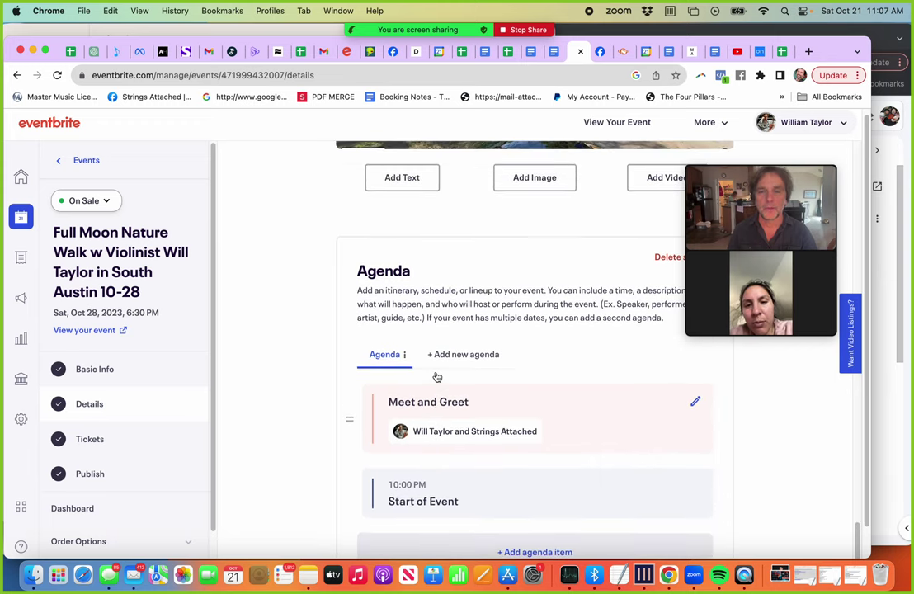
Step: Rename the Meet and Greet agenda item to 'Host'
{"action": "left_click", "coordinate": [694, 404]}
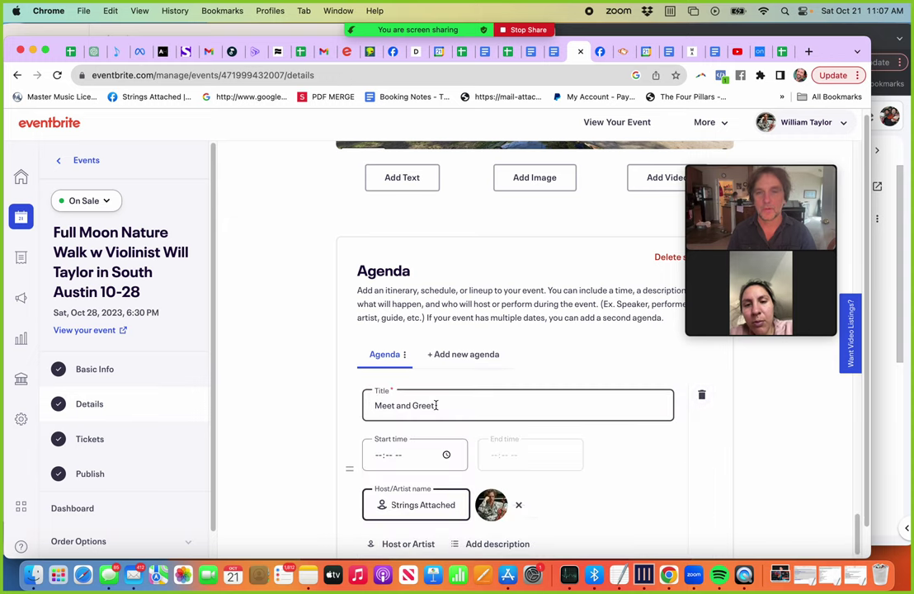
{"action": "left_click_drag", "start_coordinate": [435, 404], "coordinate": [253, 406]}
{"action": "left_click", "coordinate": [254, 407]}
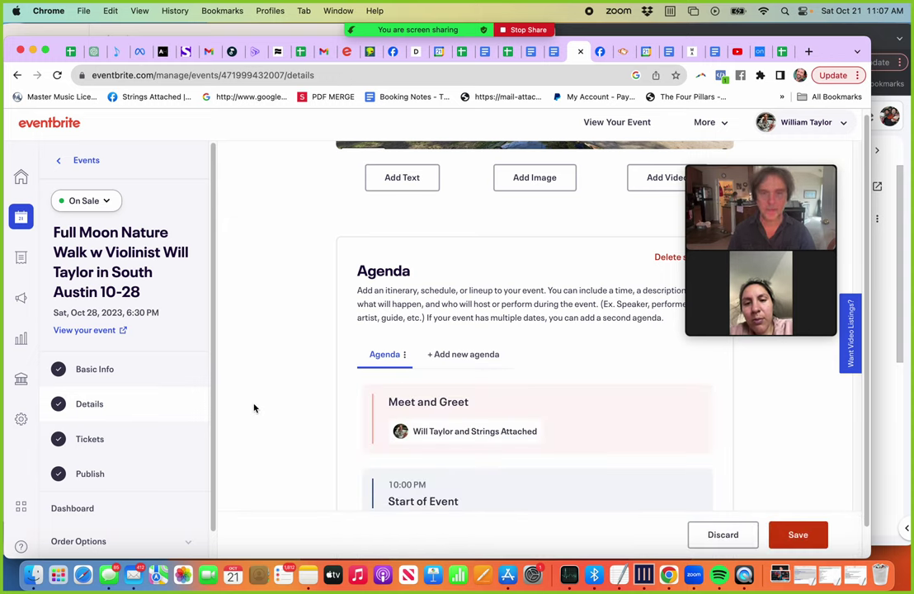
{"action": "left_click", "coordinate": [695, 403]}
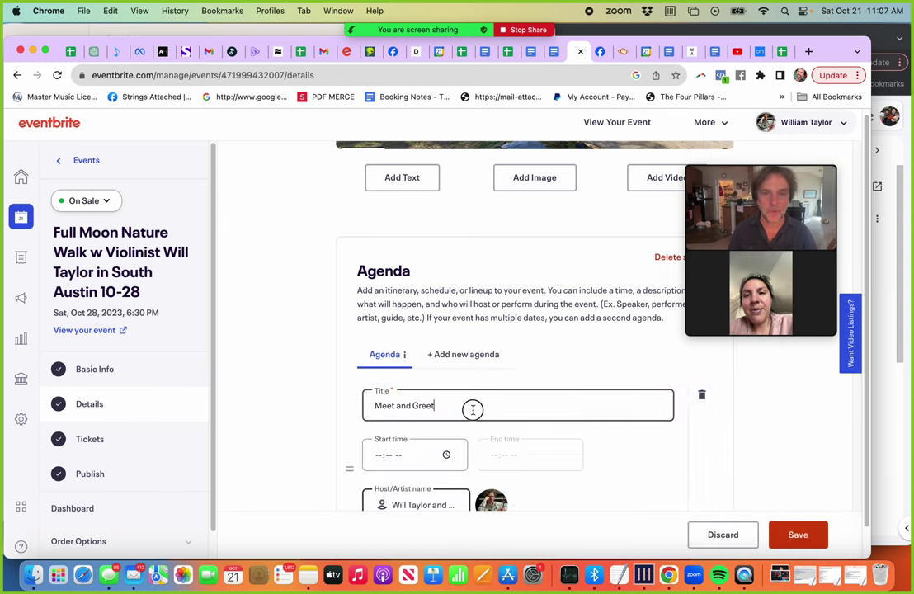
{"action": "left_click_drag", "start_coordinate": [469, 408], "coordinate": [375, 405]}
{"action": "type", "text": "Host"}
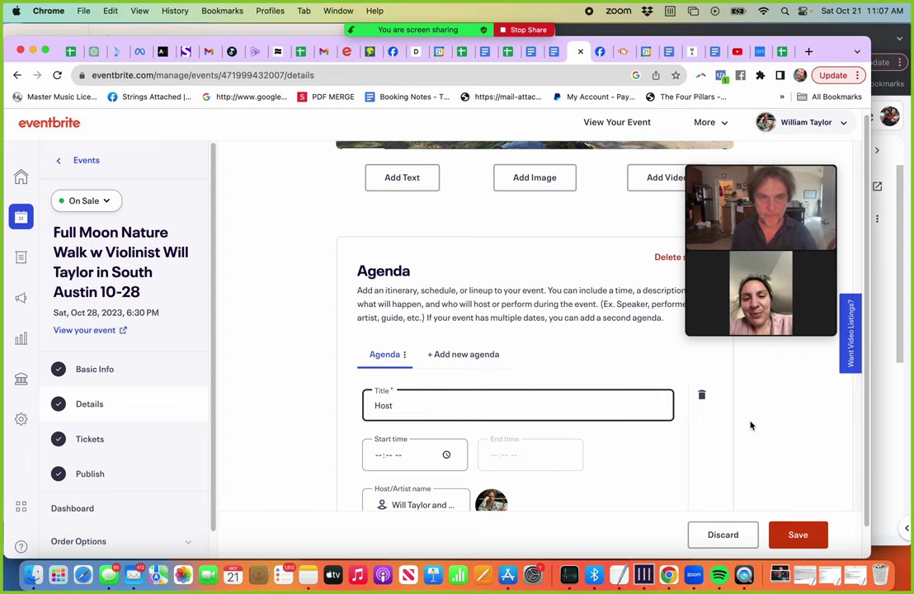
{"action": "left_click", "coordinate": [765, 428]}
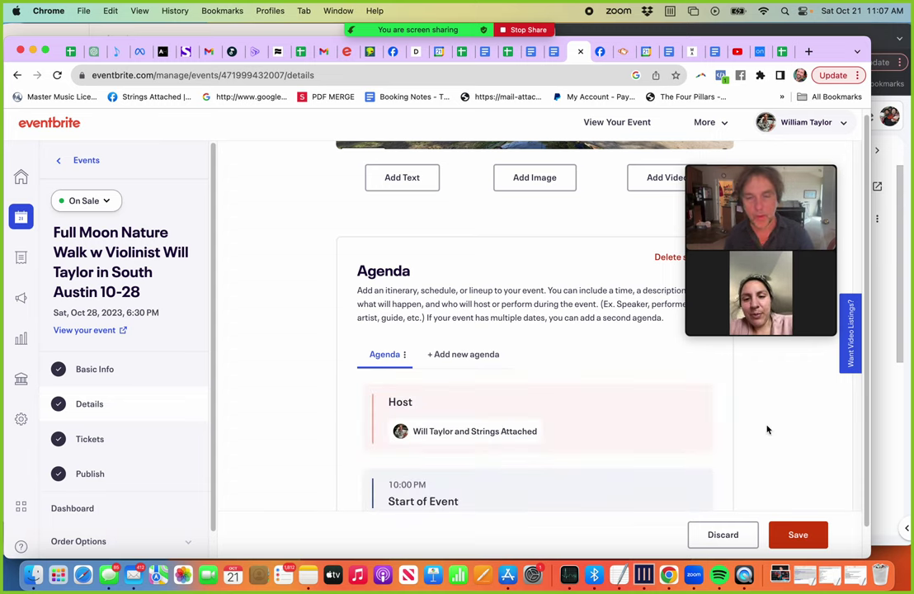
{"action": "scroll", "coordinate": [767, 429], "scroll_direction": "down", "scroll_amount": 3}
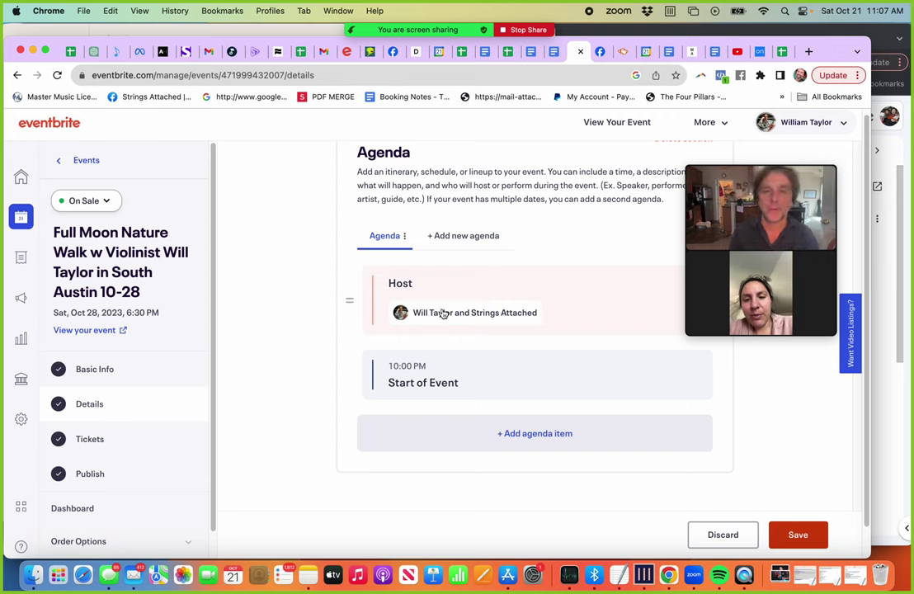
Step: Check the Host item's host/artist name and save the agenda changes
{"action": "left_click", "coordinate": [444, 314]}
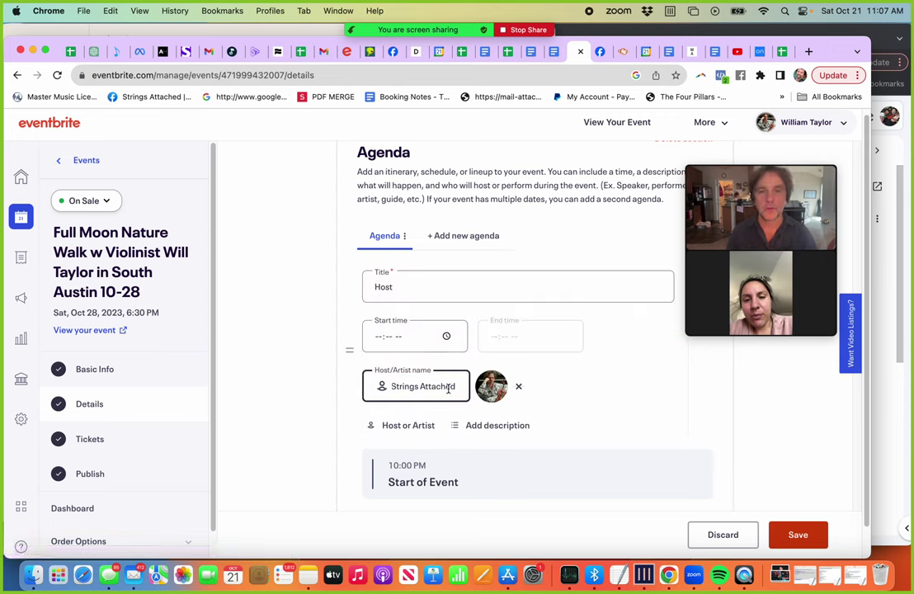
{"action": "key", "text": "Tab"}
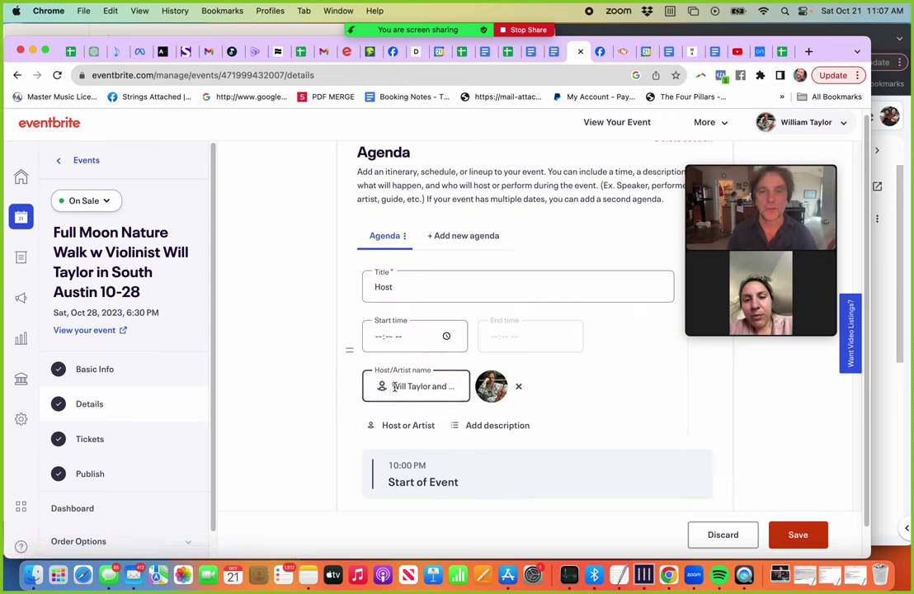
{"action": "left_click_drag", "start_coordinate": [394, 386], "coordinate": [512, 389]}
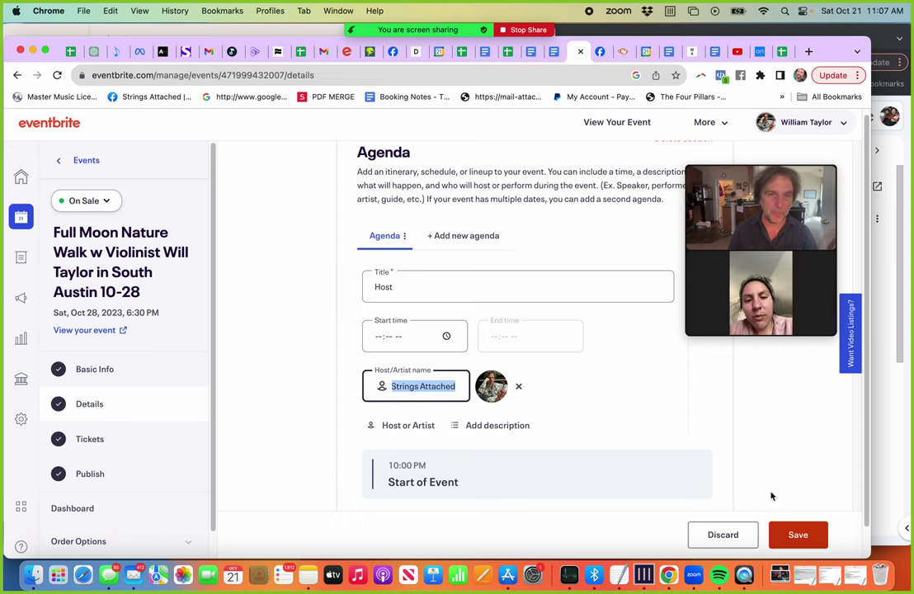
{"action": "left_click", "coordinate": [802, 535]}
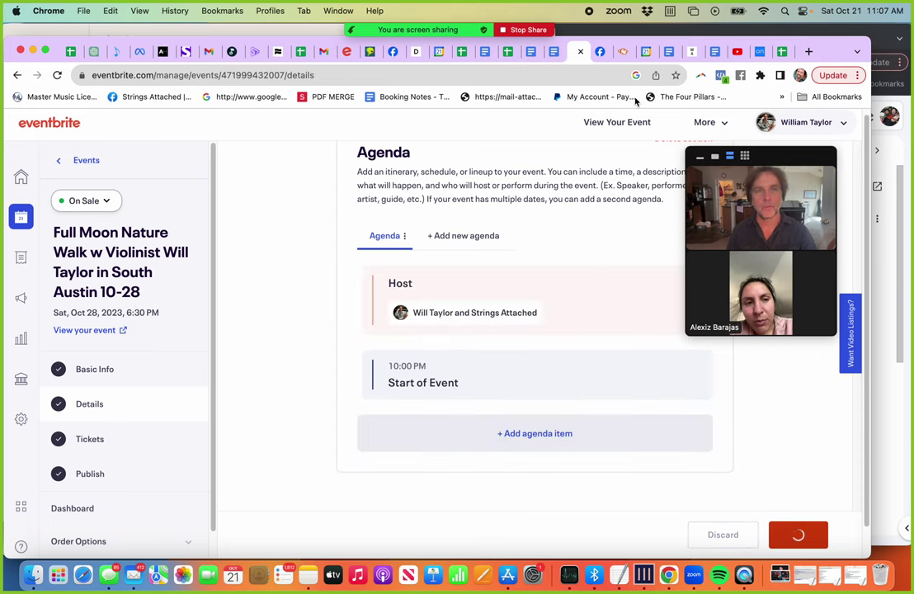
Step: Load artists.bandsintown.com in the Facebook tab via the address bar
{"action": "left_click", "coordinate": [597, 52]}
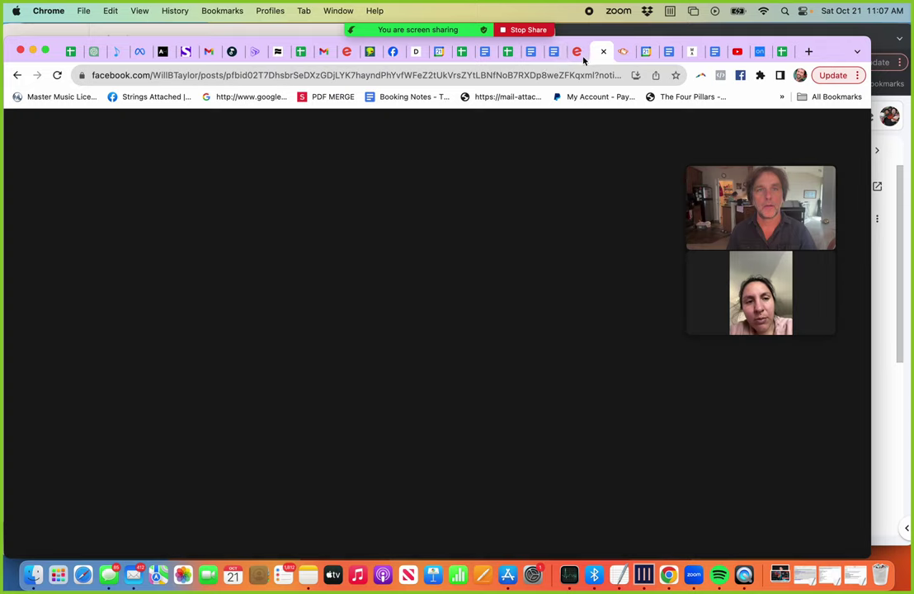
{"action": "left_click", "coordinate": [526, 74]}
{"action": "type", "text": "b"}
{"action": "key", "text": "BackSpace"}
{"action": "key", "text": "BackSpace"}
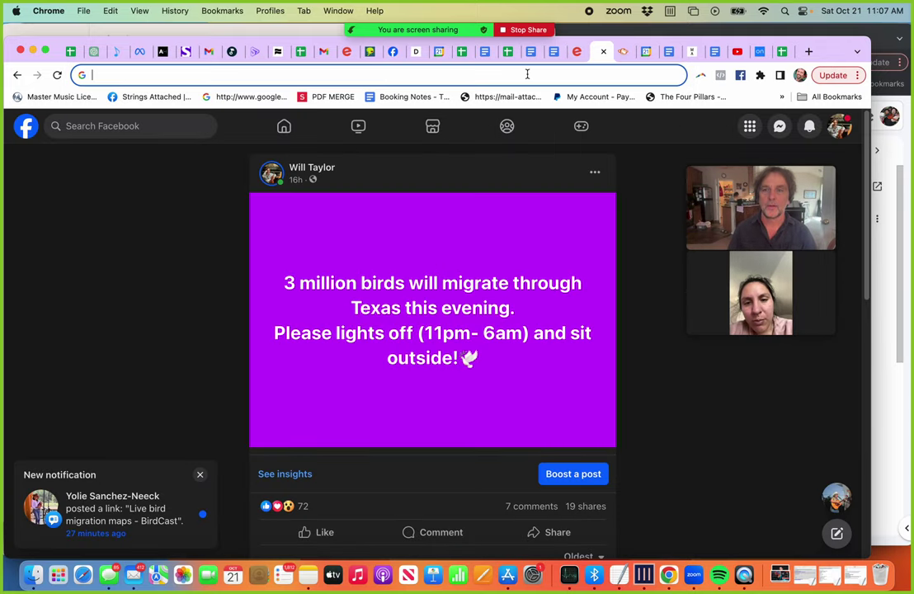
{"action": "type", "text": "ar"}
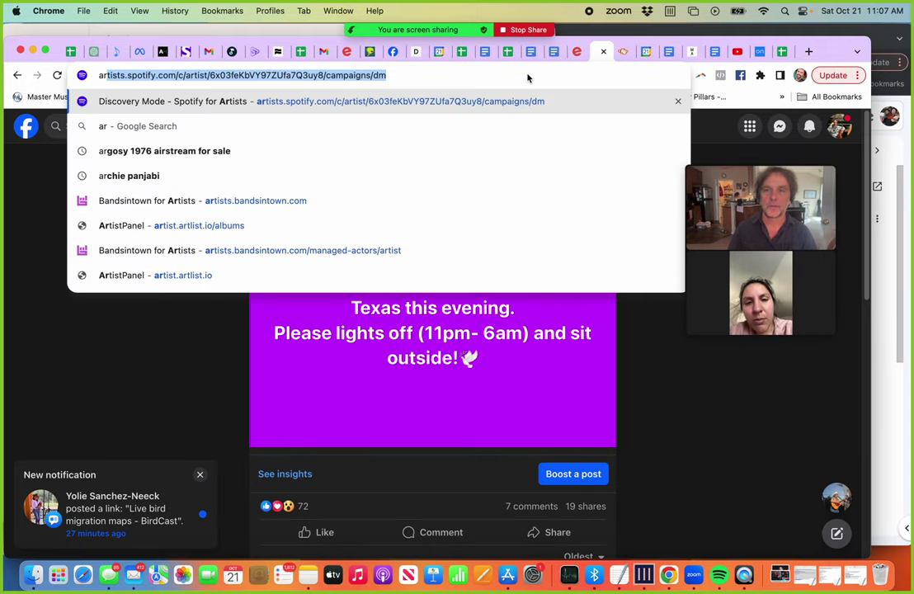
{"action": "type", "text": "tis"}
{"action": "key", "text": "BackSpace"}
{"action": "key", "text": "BackSpace"}
{"action": "type", "text": "tis"}
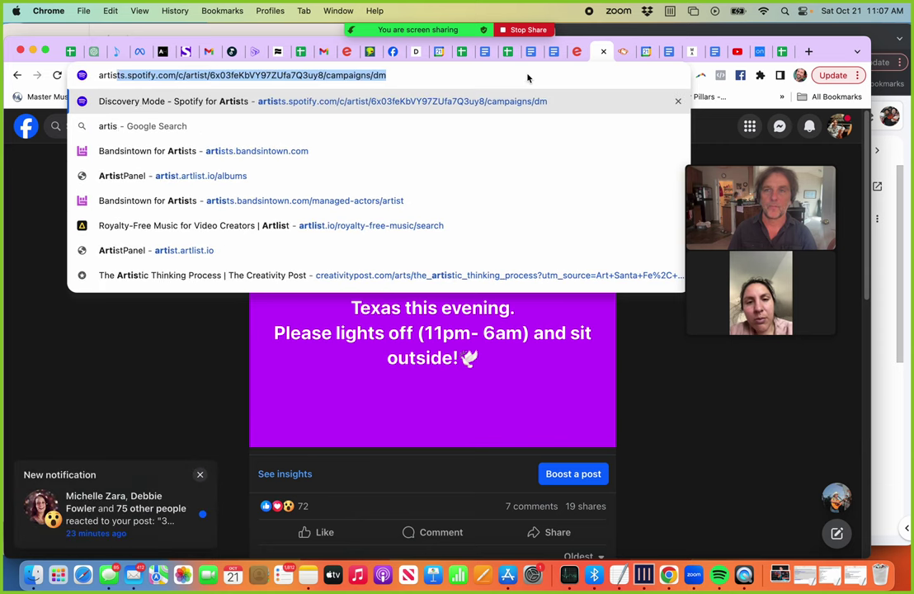
{"action": "type", "text": "t."}
{"action": "key", "text": "BackSpace"}
{"action": "key", "text": "BackSpace"}
{"action": "type", "text": "."}
{"action": "key", "text": "BackSpace"}
{"action": "type", "text": "s.b"}
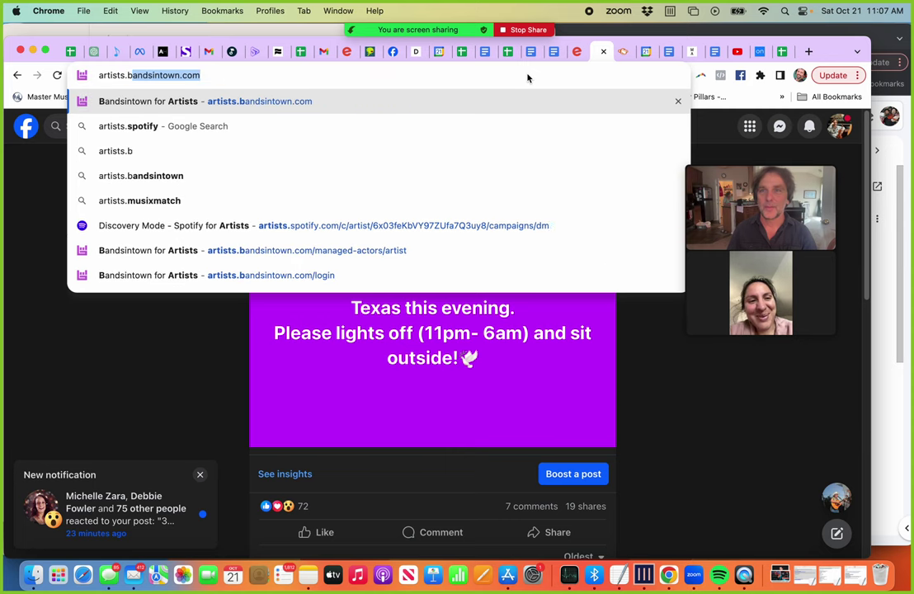
{"action": "key", "text": "Return"}
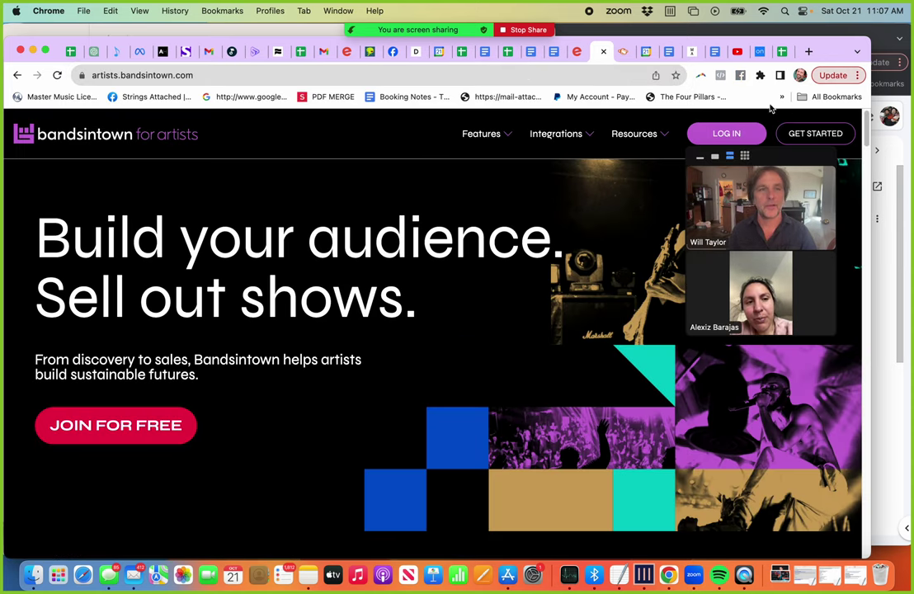
Step: Open the Bandsintown for Artists login, dismiss the two-factor notice and try Facebook sign-in
{"action": "left_click", "coordinate": [724, 133]}
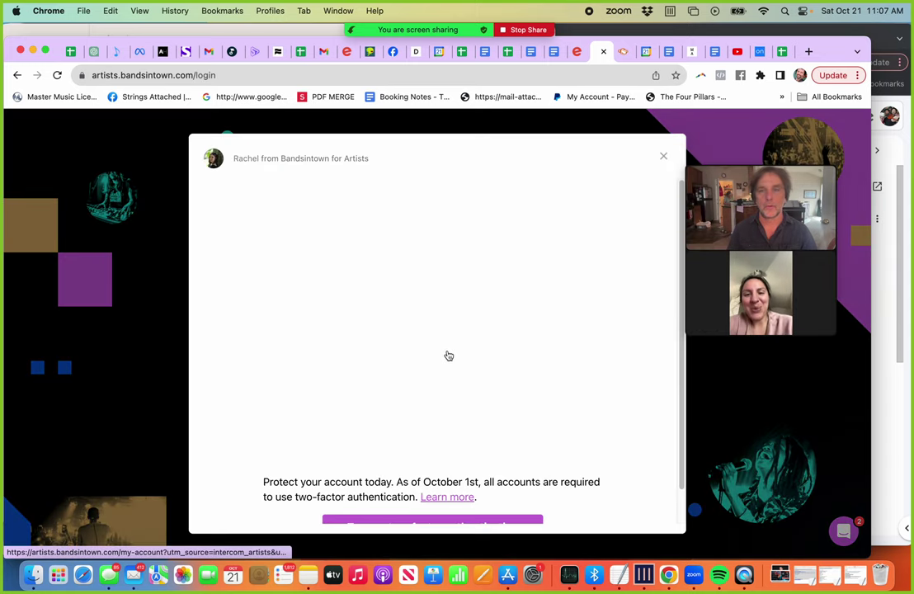
{"action": "left_click", "coordinate": [664, 157]}
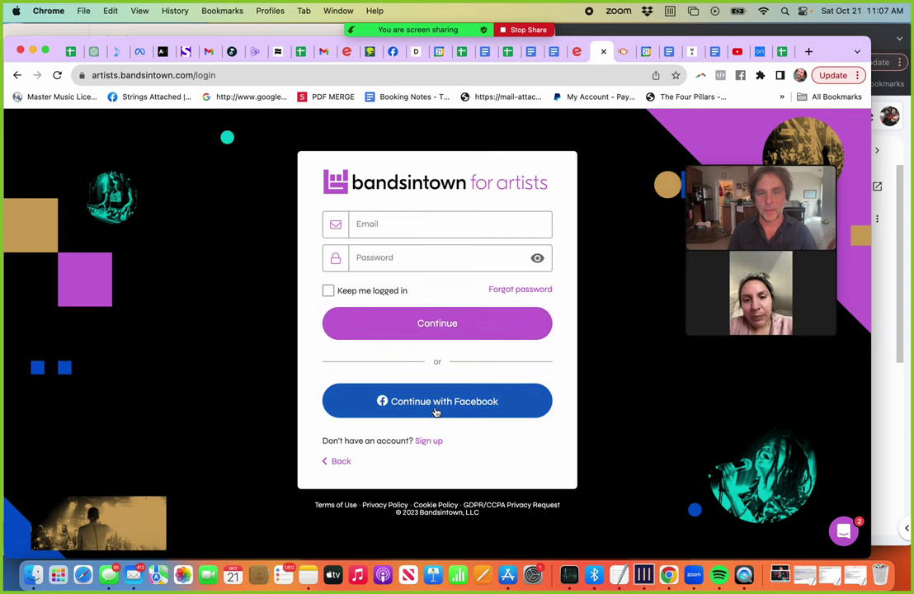
{"action": "left_click", "coordinate": [419, 414]}
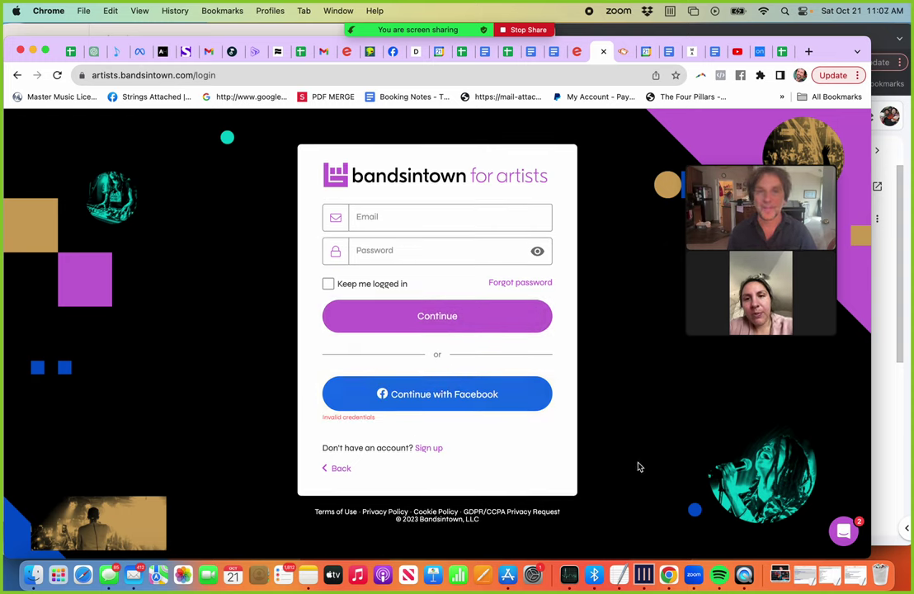
Step: Fill in the saved account e-mail, submit the login, then retry Facebook sign-in
{"action": "left_click", "coordinate": [426, 225]}
{"action": "left_click", "coordinate": [438, 248]}
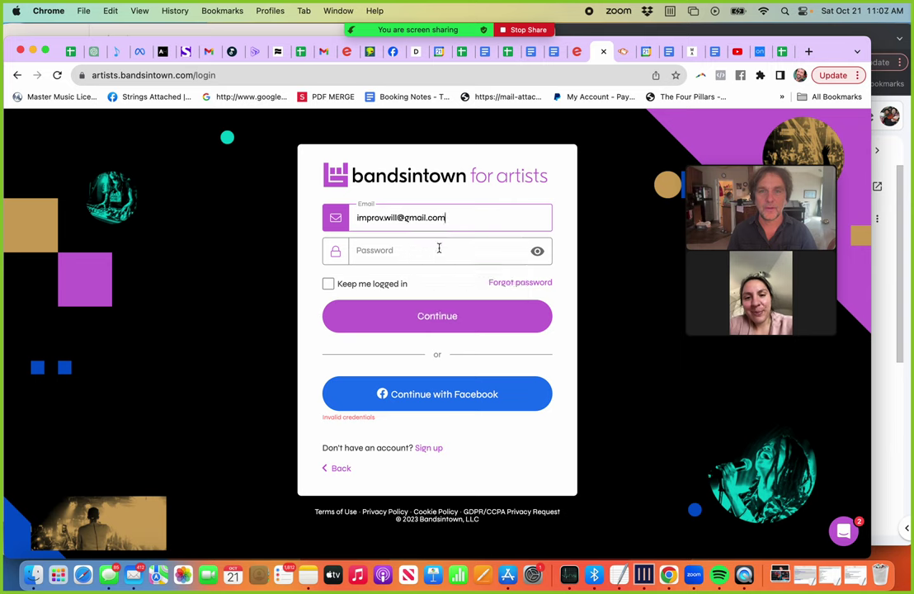
{"action": "left_click", "coordinate": [439, 248]}
{"action": "left_click", "coordinate": [426, 223]}
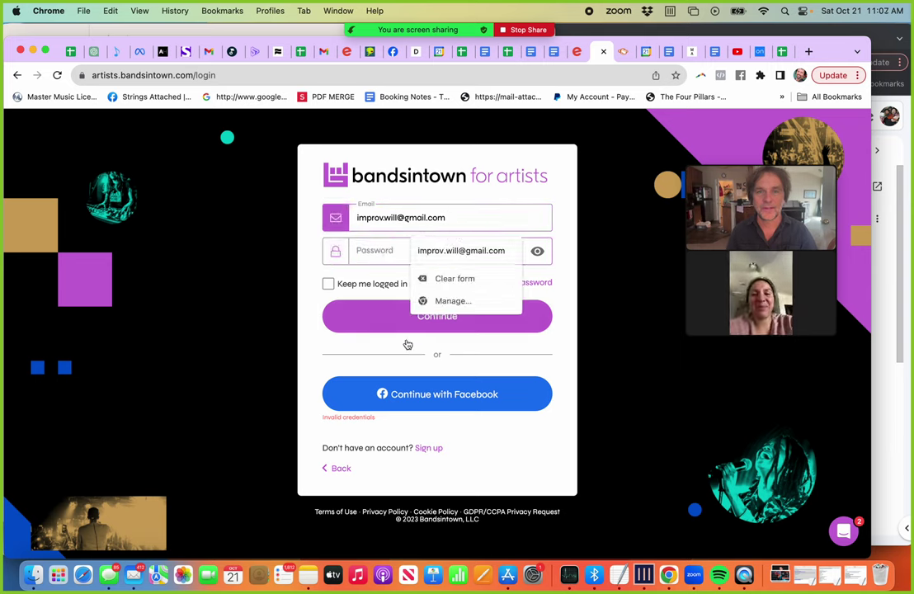
{"action": "left_click", "coordinate": [391, 326]}
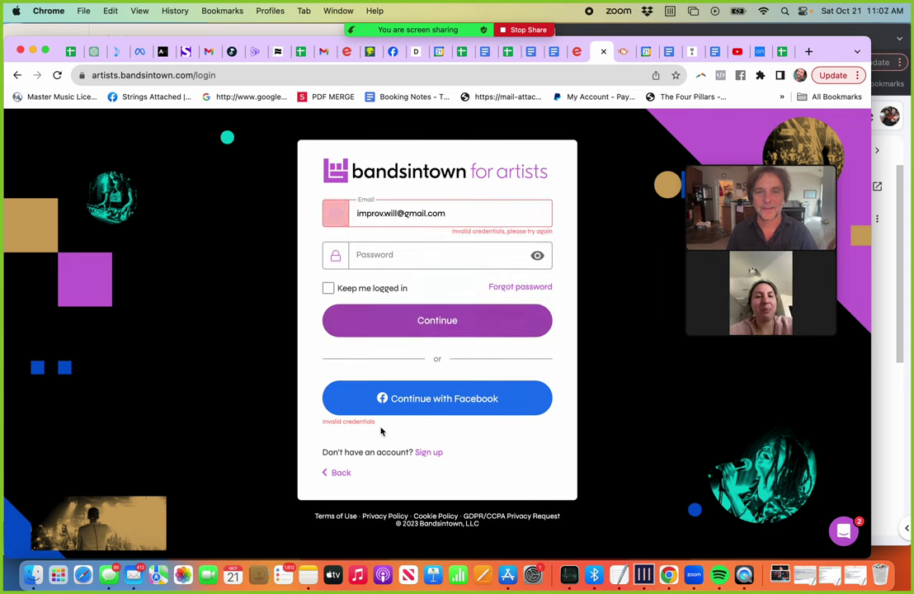
{"action": "left_click", "coordinate": [420, 402]}
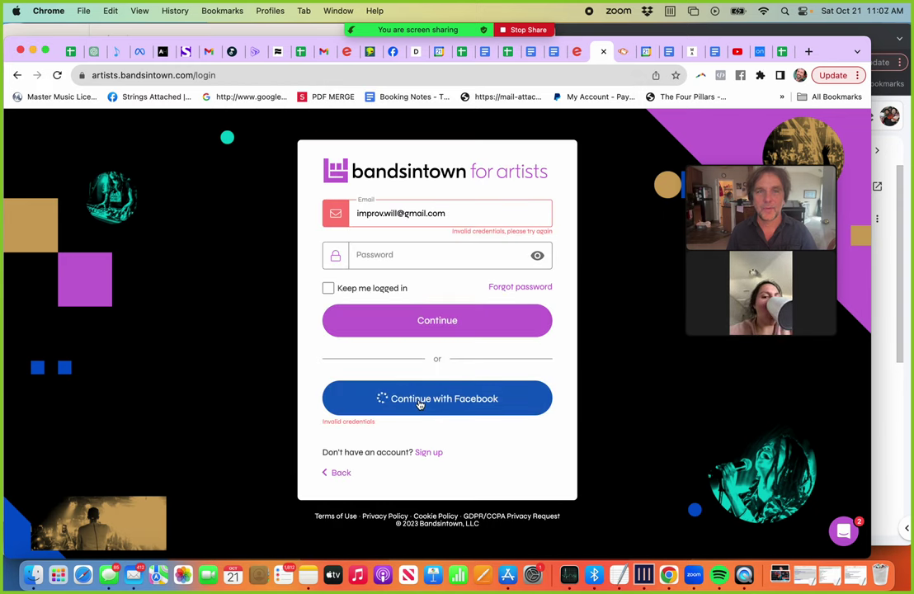
Step: Go to Google Drive from the address bar of another tab
{"action": "left_click", "coordinate": [715, 52]}
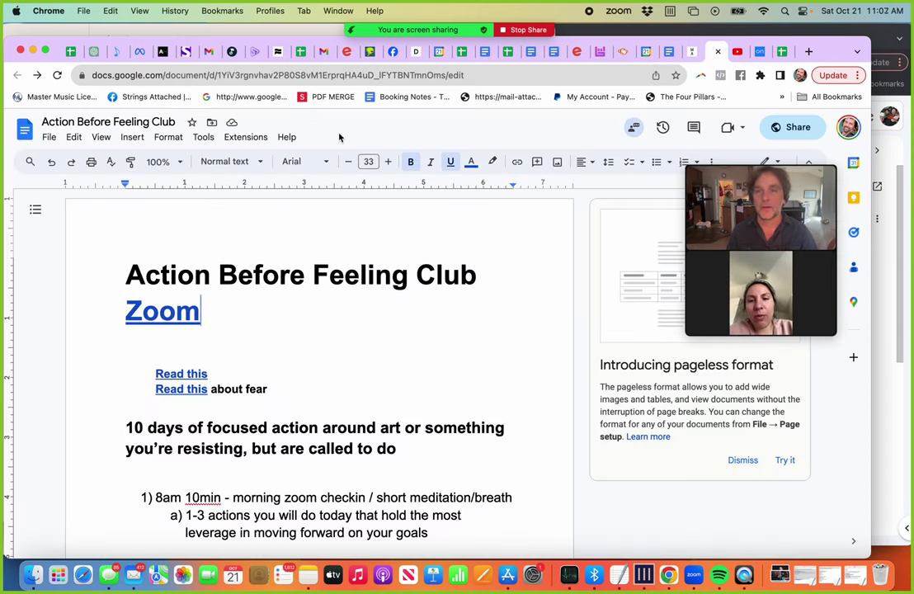
{"action": "left_click", "coordinate": [333, 73]}
{"action": "type", "text": "dri"}
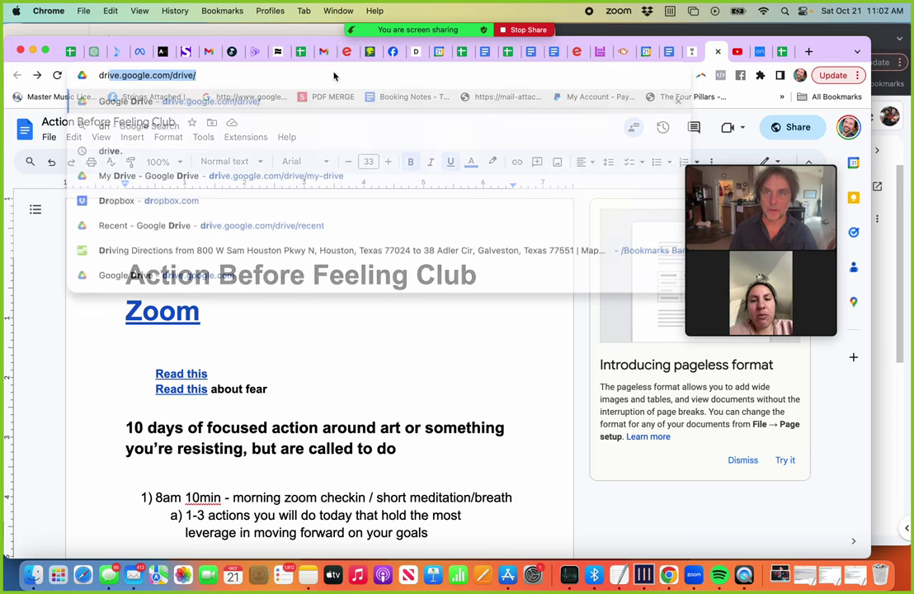
{"action": "key", "text": "Return"}
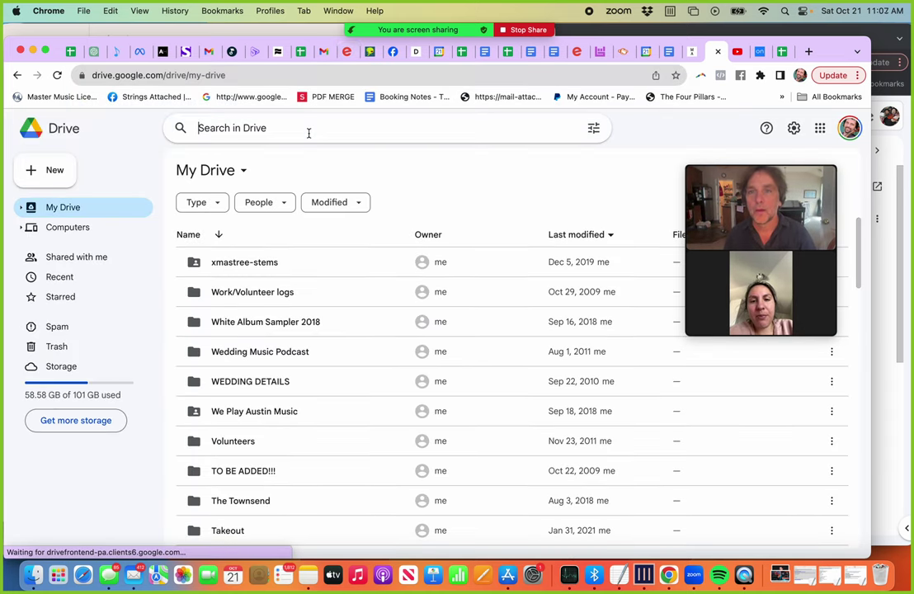
Step: Open the 'somewhere over the rainbow' document from a Drive search and search it for 'bandsint'
{"action": "left_click", "coordinate": [308, 133]}
{"action": "type", "text": "somew"}
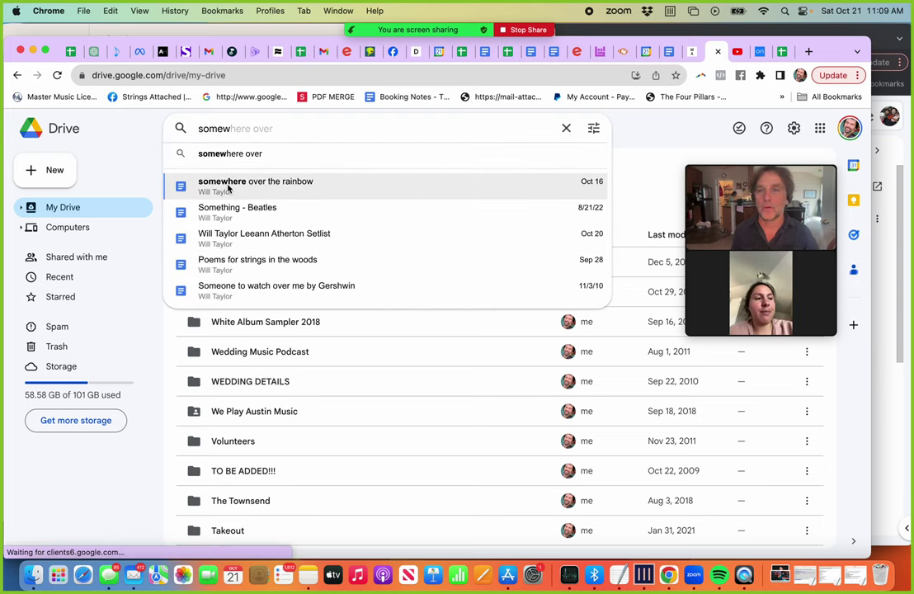
{"action": "left_click", "coordinate": [230, 186]}
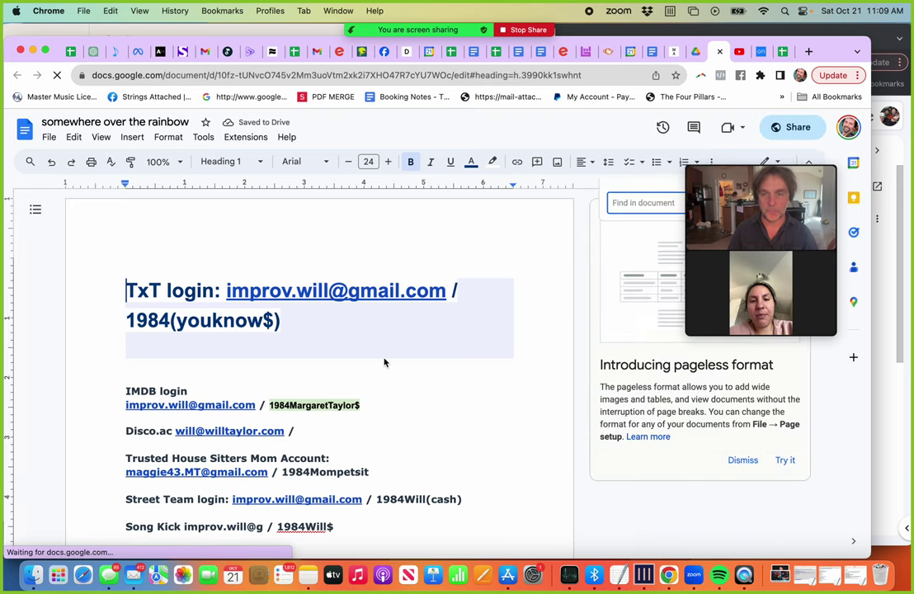
{"action": "type", "text": "band"}
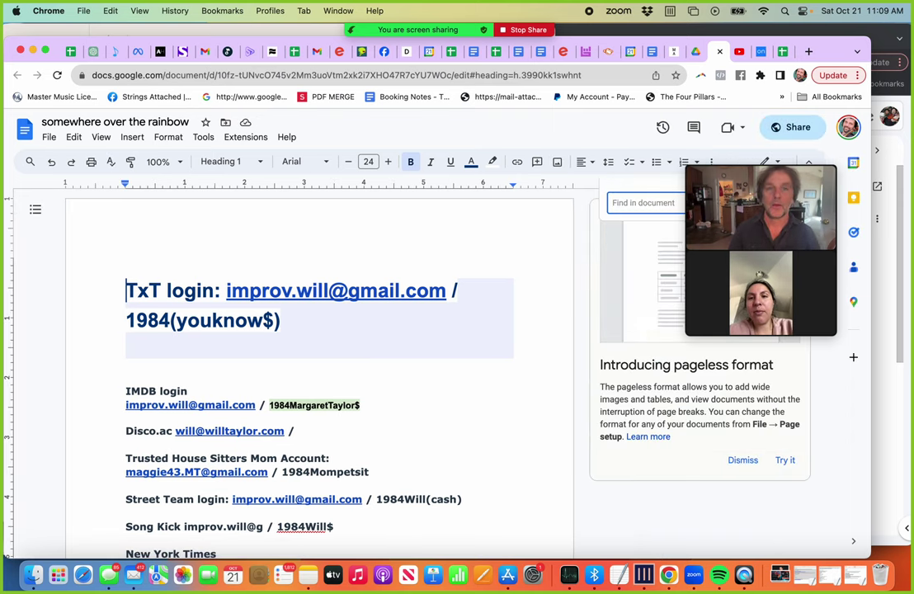
{"action": "type", "text": "sintow"}
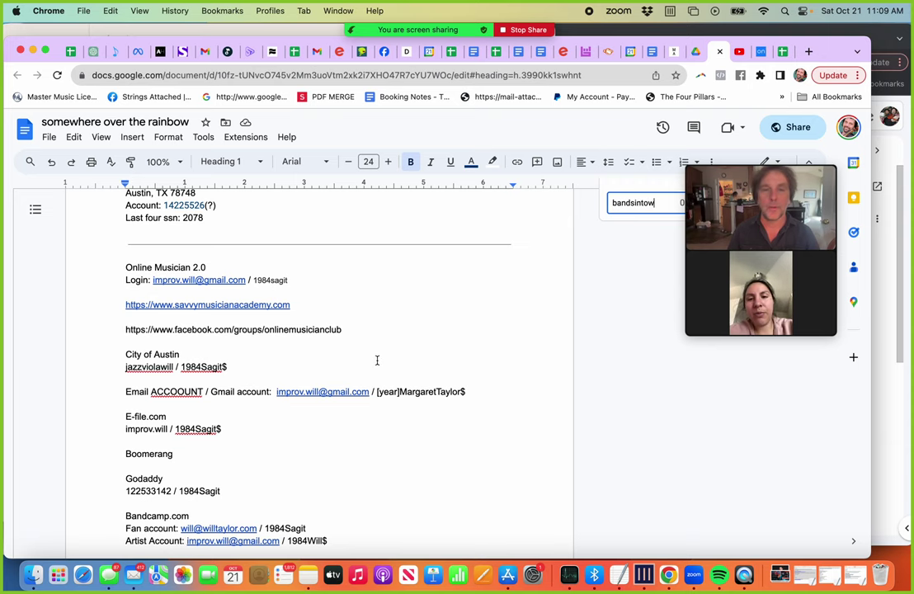
Step: Load the Bandsintown site and close the artist post popup
{"action": "left_click", "coordinate": [277, 71]}
{"action": "type", "text": "goo"}
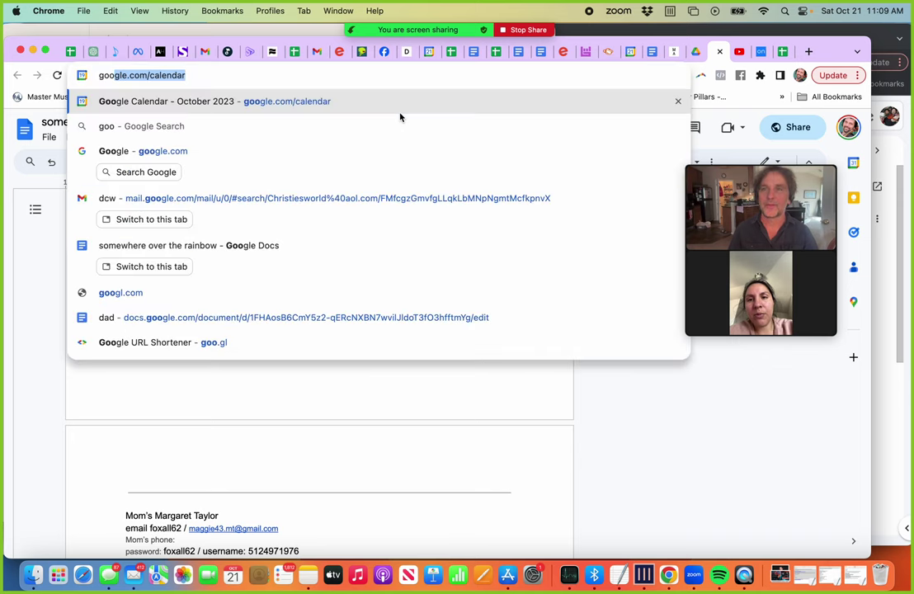
{"action": "key", "text": "super+a"}
{"action": "type", "text": "band"}
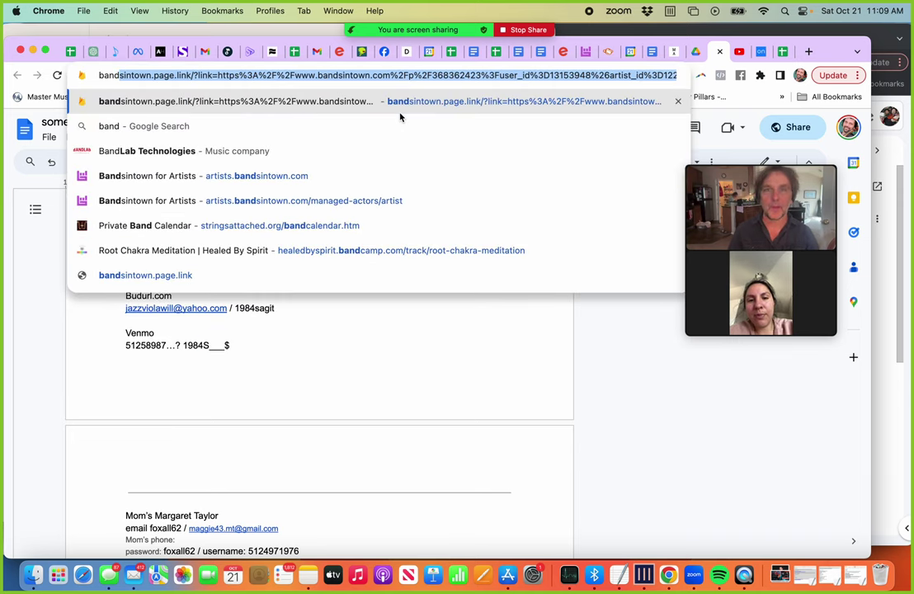
{"action": "key", "text": "Return"}
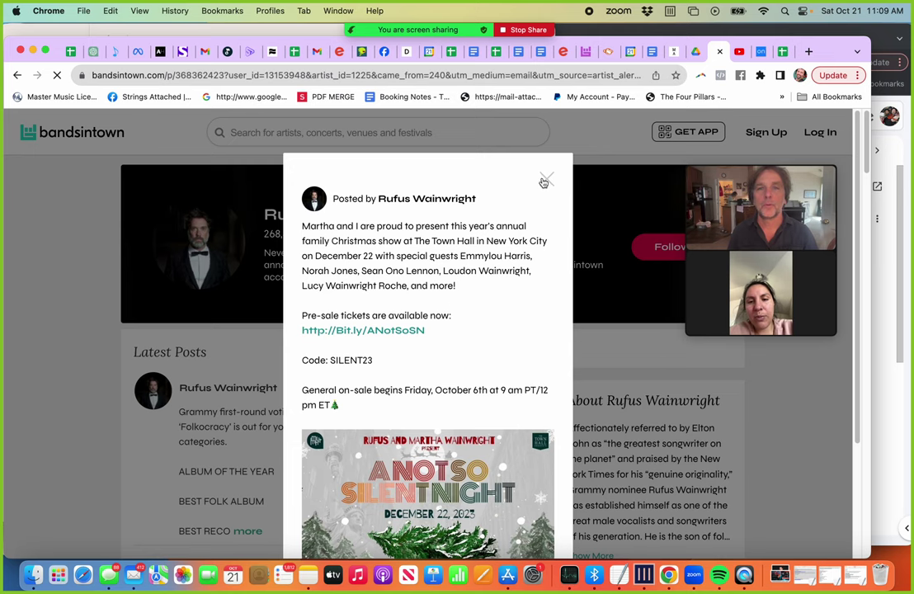
{"action": "left_click", "coordinate": [544, 181]}
Step: Search Bandsintown for 'strings attached', trimming 'will taylor and' from the query
{"action": "left_click", "coordinate": [383, 133]}
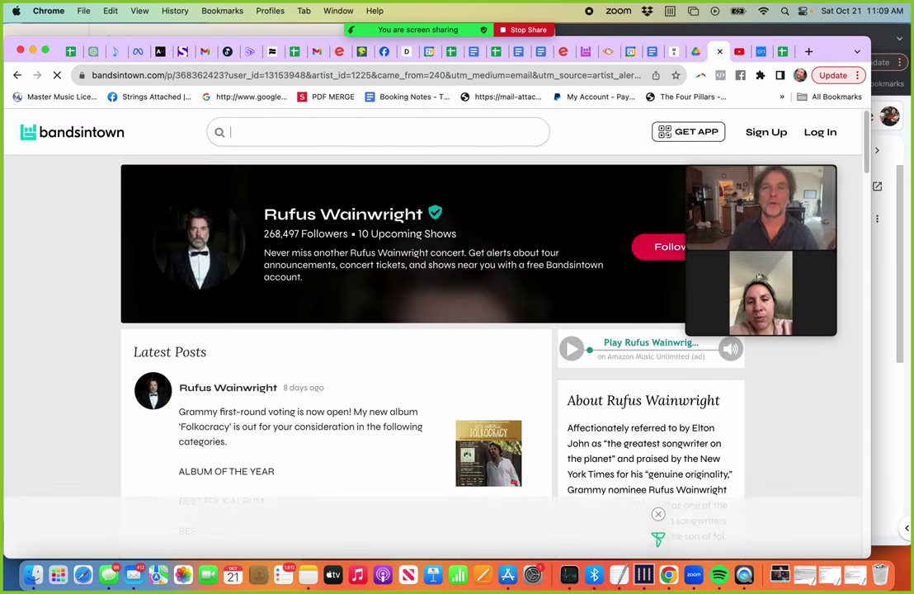
{"action": "type", "text": "will taylor and strings"}
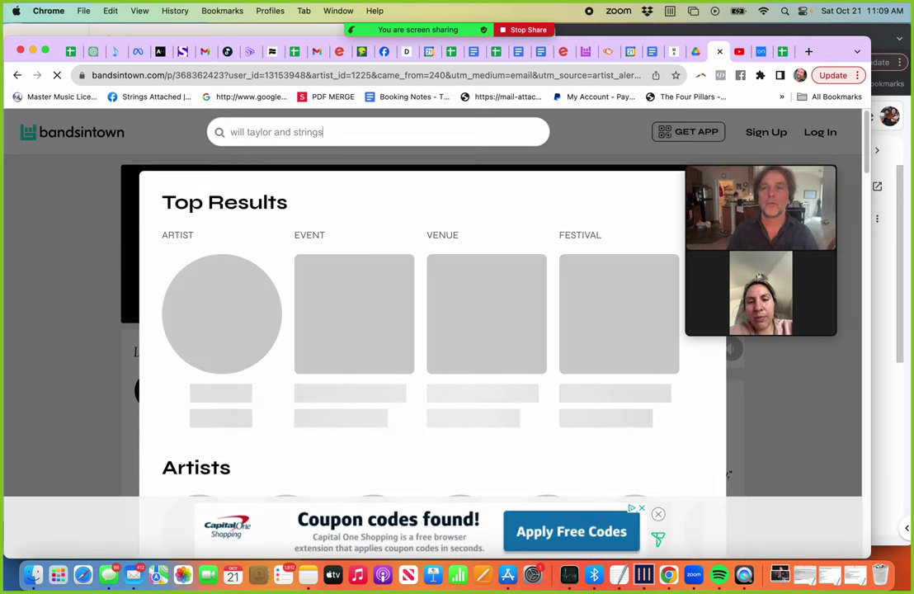
{"action": "type", "text": " attched"}
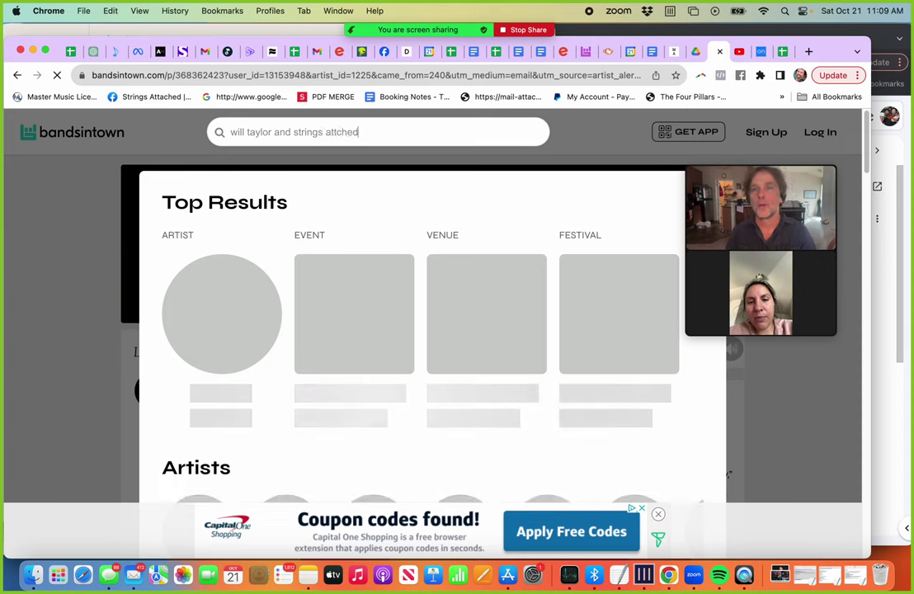
{"action": "key", "text": "BackSpace"}
{"action": "key", "text": "BackSpace"}
{"action": "key", "text": "BackSpace"}
{"action": "key", "text": "BackSpace"}
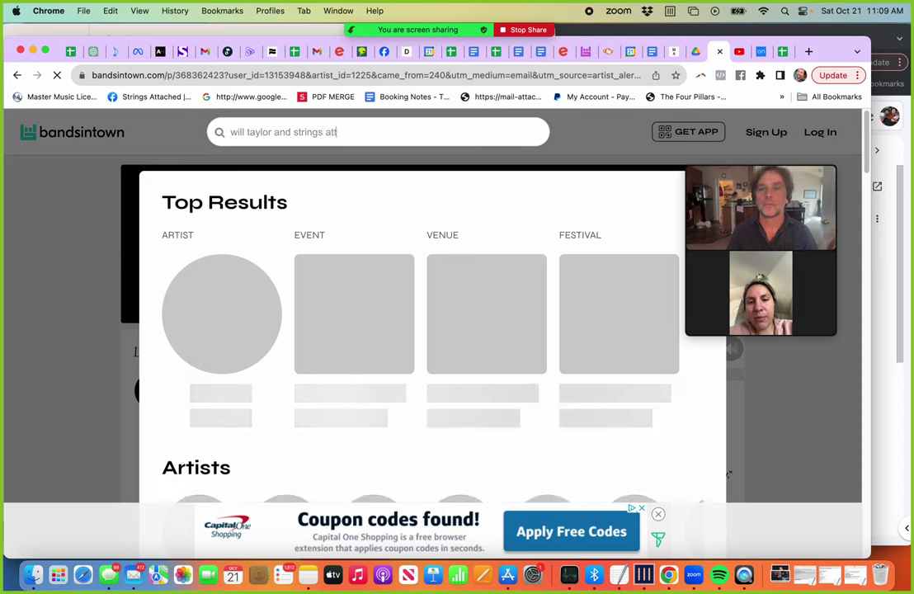
{"action": "type", "text": "ached"}
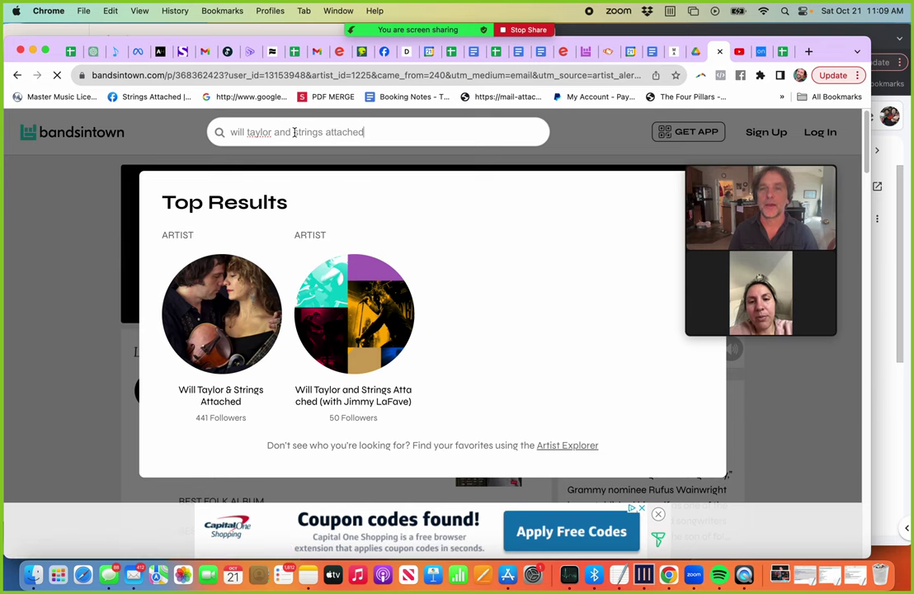
{"action": "left_click_drag", "start_coordinate": [294, 132], "coordinate": [206, 129]}
{"action": "key", "text": "BackSpace"}
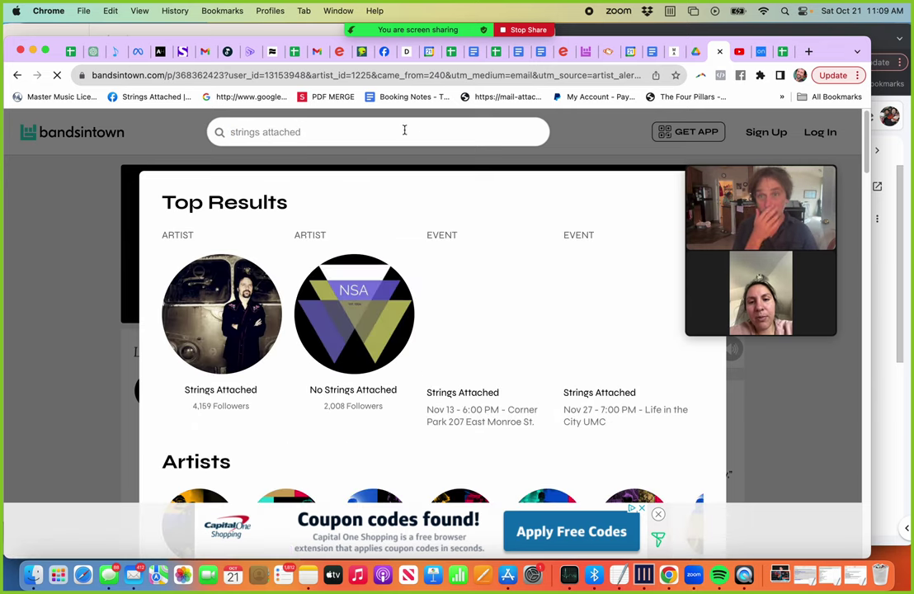
{"action": "left_click", "coordinate": [220, 394]}
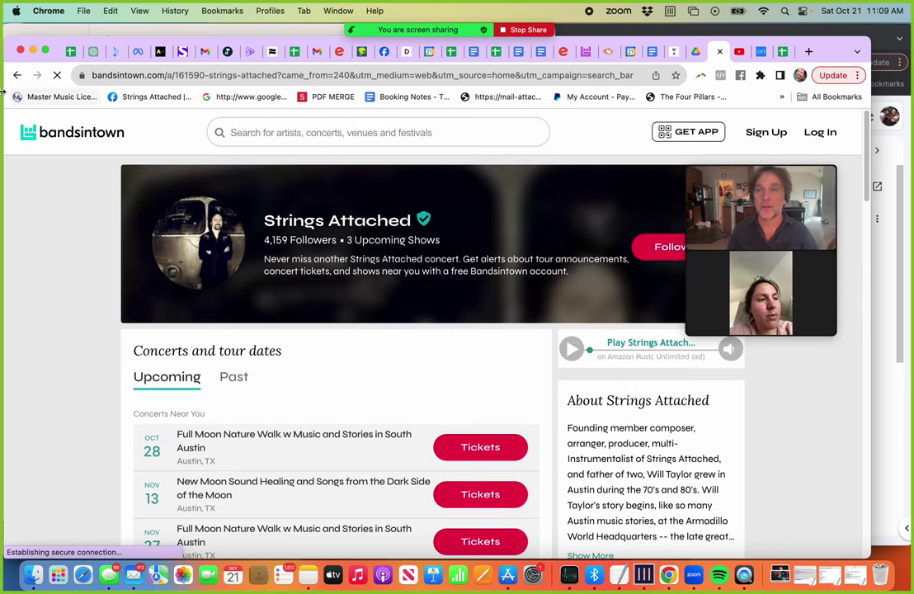
{"action": "scroll", "coordinate": [280, 373], "scroll_direction": "down", "scroll_amount": 5}
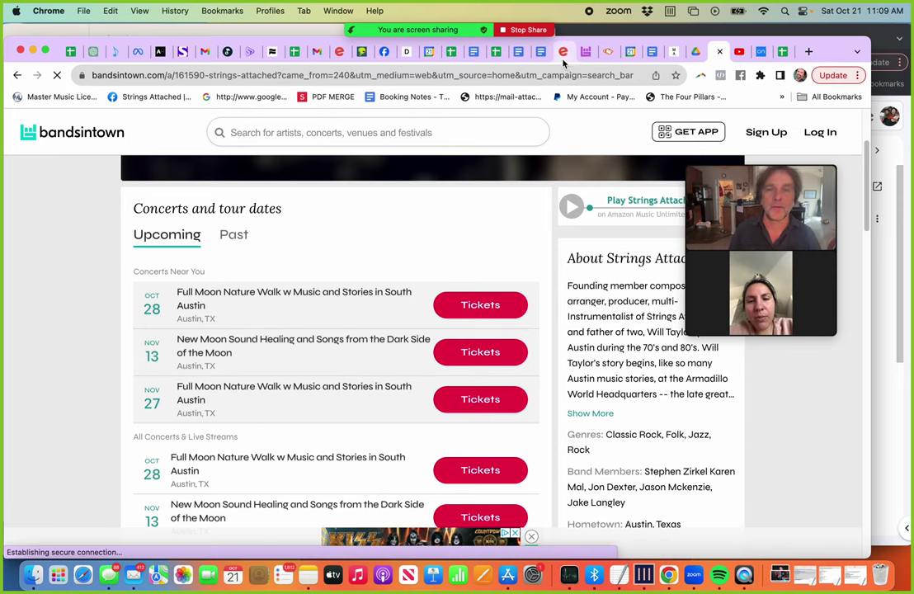
{"action": "scroll", "coordinate": [256, 398], "scroll_direction": "down", "scroll_amount": 5}
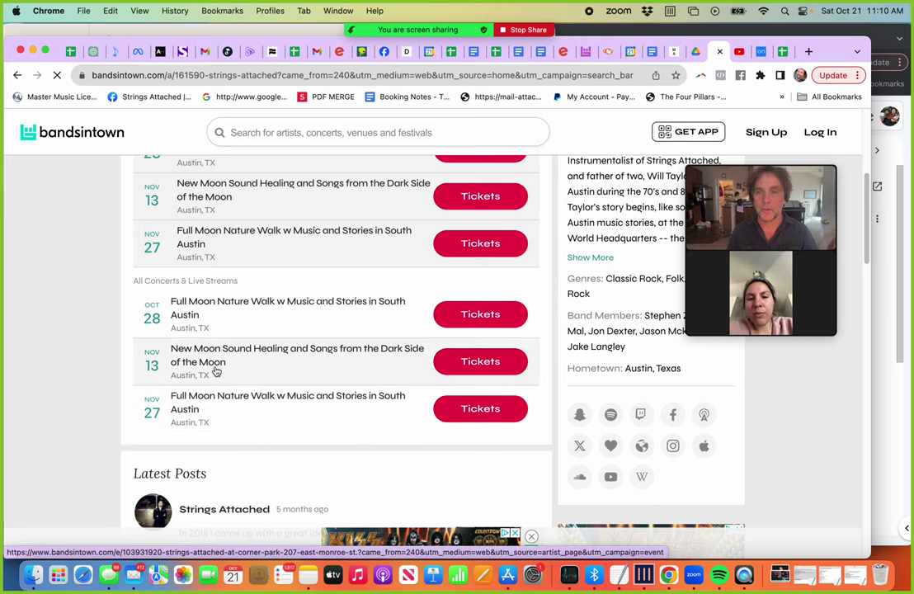
Step: Return to the Eventbrite events list and close the unused Bandsintown for Artists login tab
{"action": "left_click", "coordinate": [560, 52]}
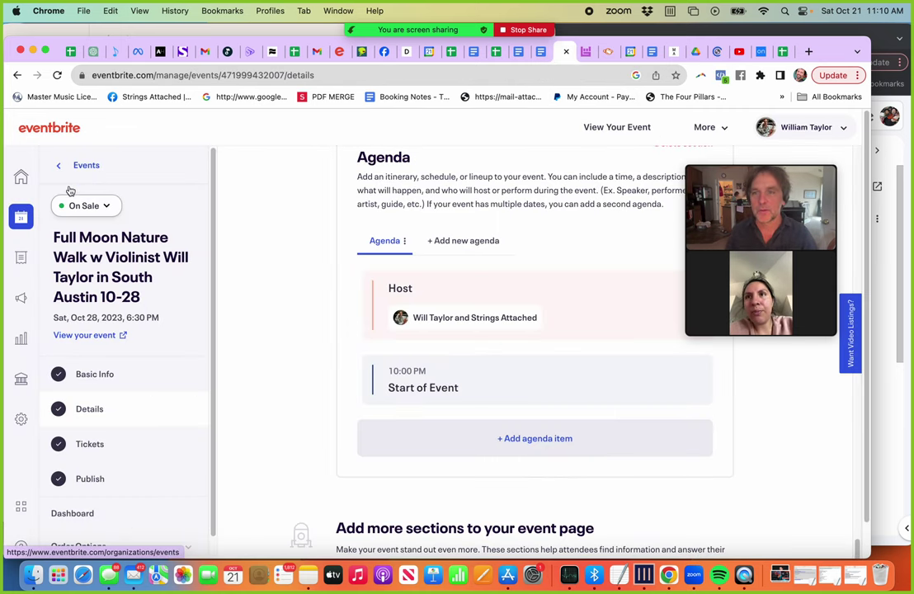
{"action": "left_click", "coordinate": [129, 386]}
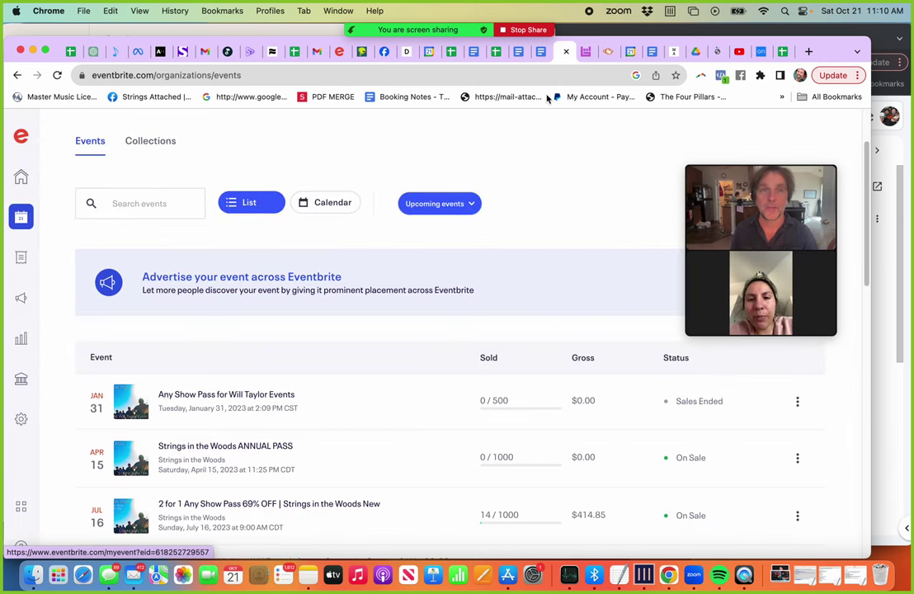
{"action": "key", "text": "ctrl+Tab"}
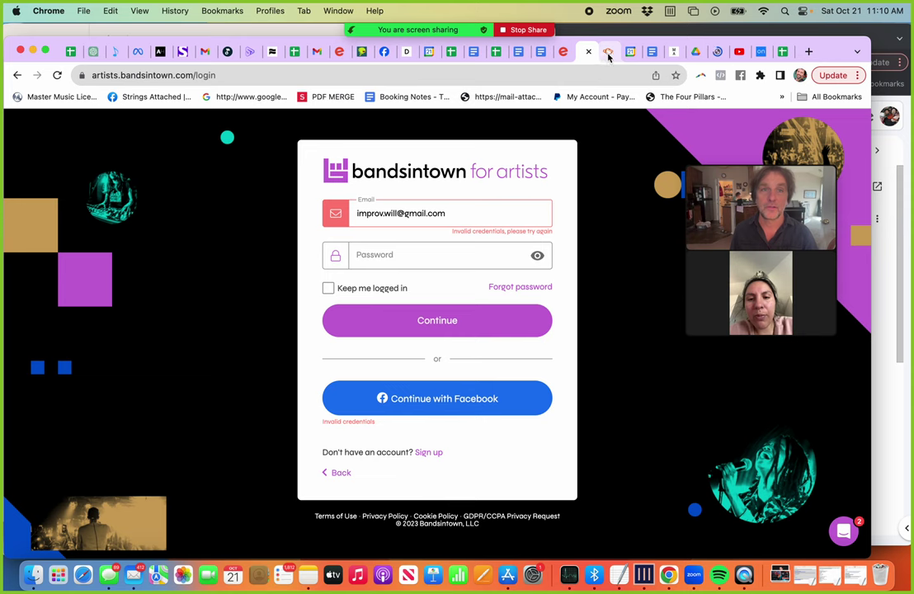
{"action": "left_click", "coordinate": [588, 51]}
{"action": "left_click", "coordinate": [566, 56]}
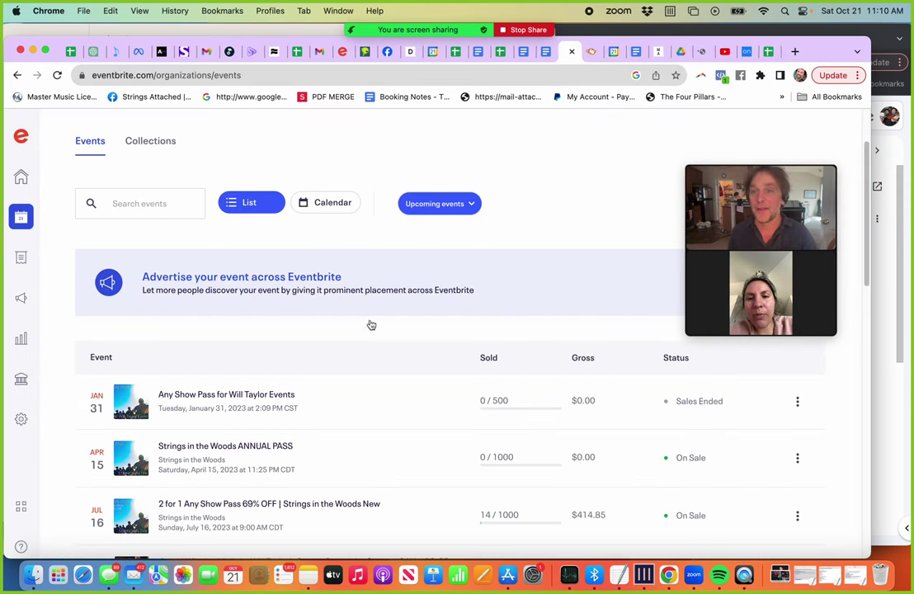
Step: Open the Jan 6 Beatles Full Moon Concert event from the events list
{"action": "scroll", "coordinate": [247, 434], "scroll_direction": "down", "scroll_amount": 15}
{"action": "scroll", "coordinate": [246, 438], "scroll_direction": "down", "scroll_amount": 2}
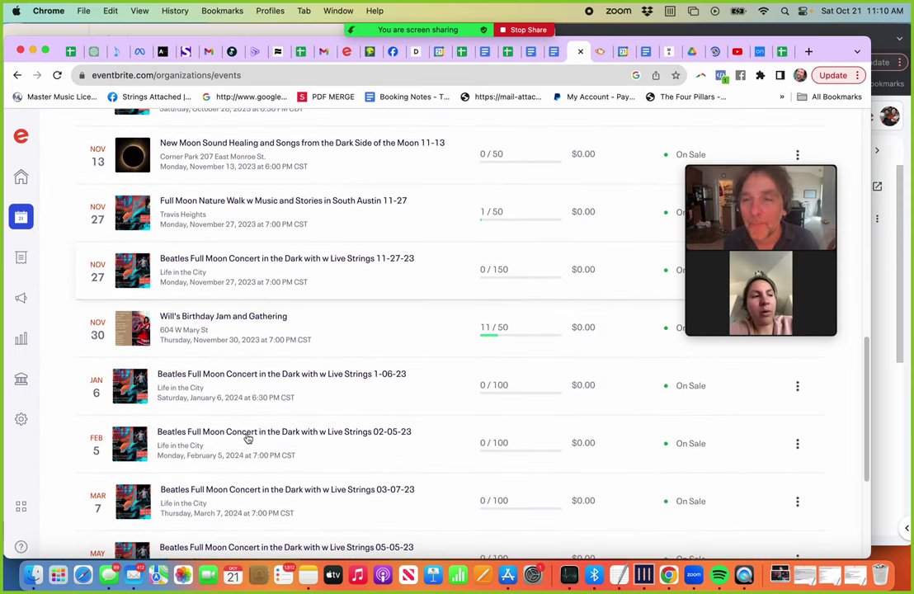
{"action": "scroll", "coordinate": [247, 438], "scroll_direction": "down", "scroll_amount": 1}
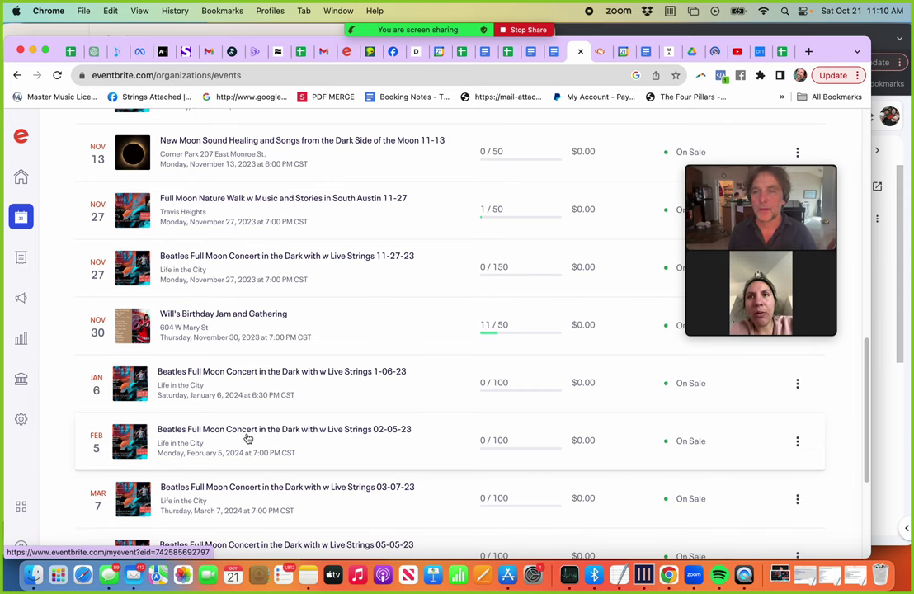
{"action": "scroll", "coordinate": [246, 438], "scroll_direction": "up", "scroll_amount": 10}
{"action": "scroll", "coordinate": [246, 438], "scroll_direction": "down", "scroll_amount": 2}
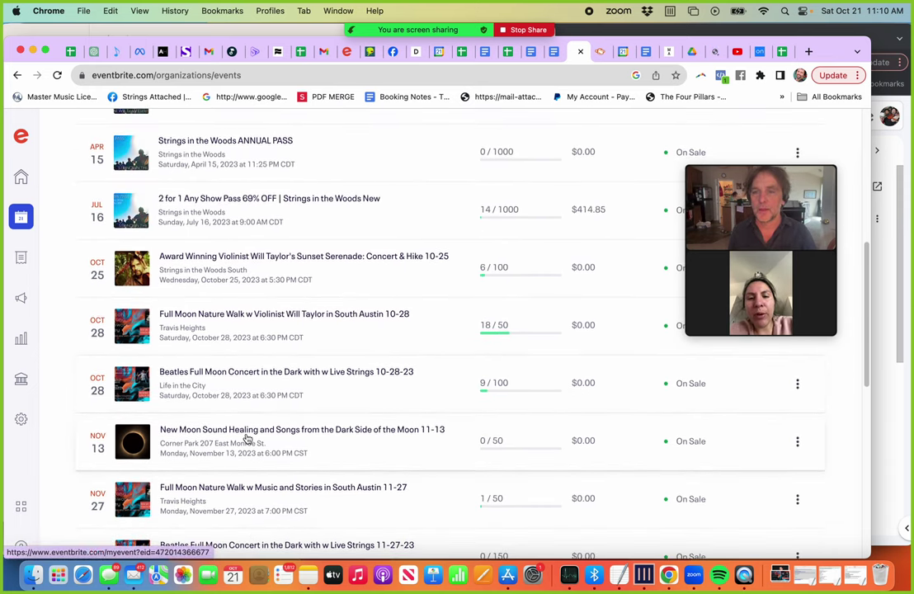
{"action": "scroll", "coordinate": [247, 438], "scroll_direction": "down", "scroll_amount": 8}
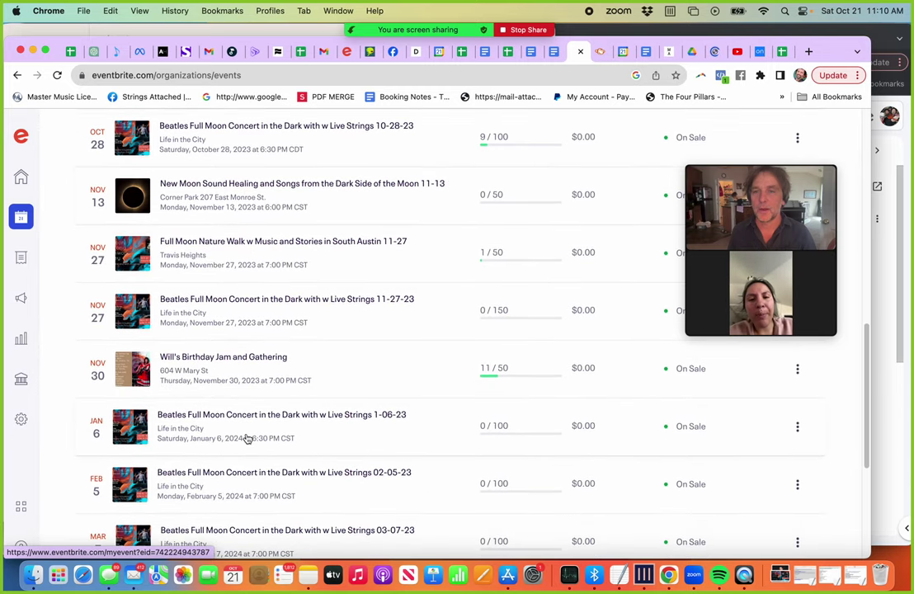
{"action": "scroll", "coordinate": [247, 438], "scroll_direction": "up", "scroll_amount": 8}
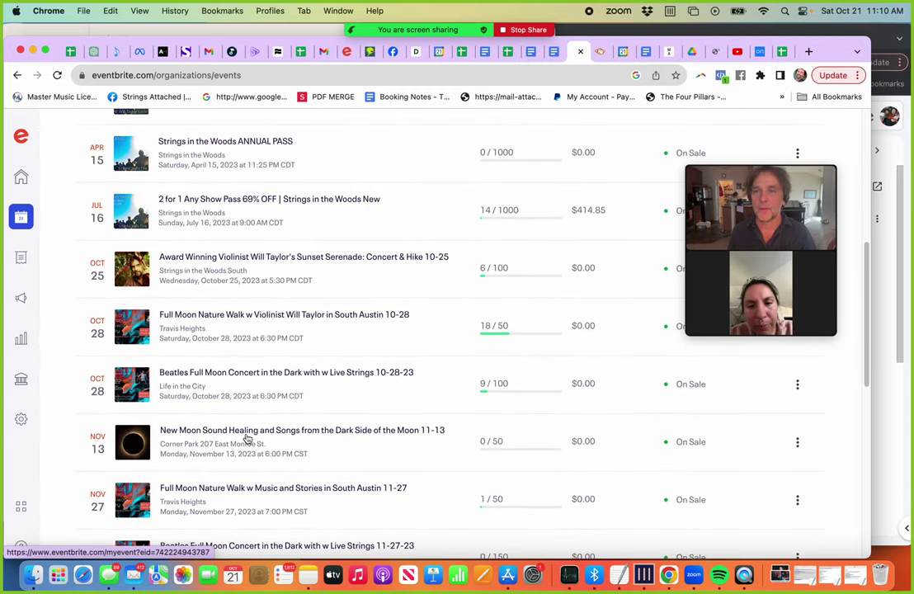
{"action": "scroll", "coordinate": [247, 438], "scroll_direction": "down", "scroll_amount": 6}
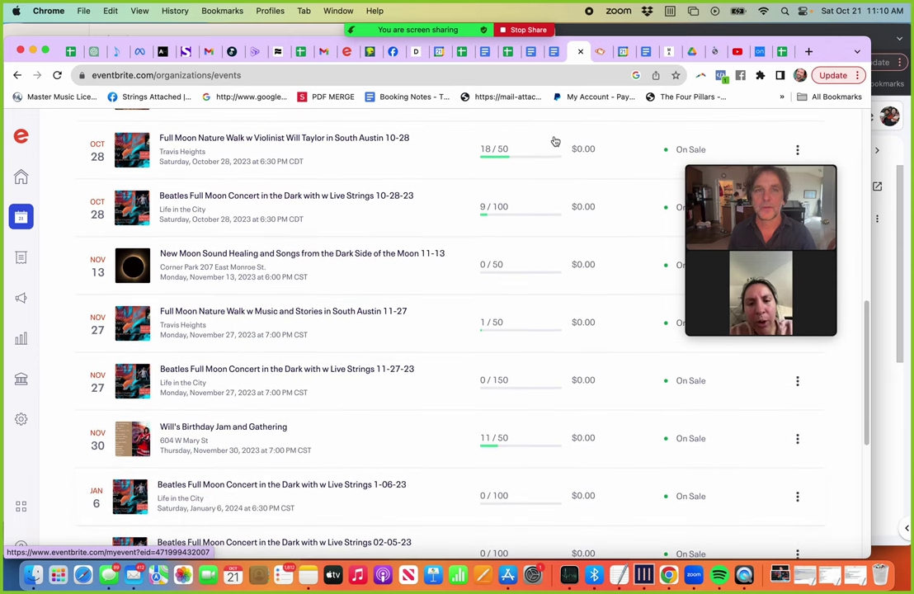
{"action": "left_click", "coordinate": [556, 58]}
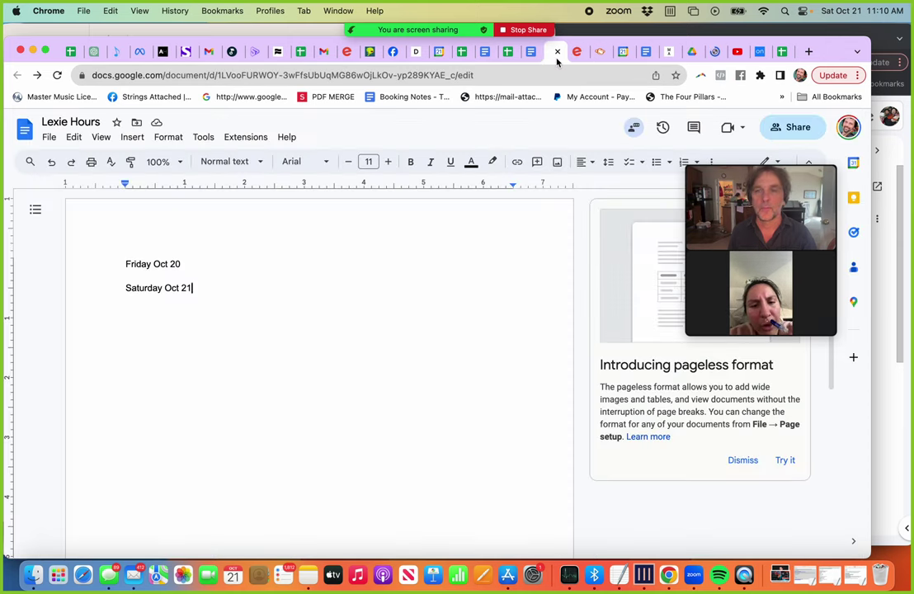
{"action": "left_click", "coordinate": [579, 55]}
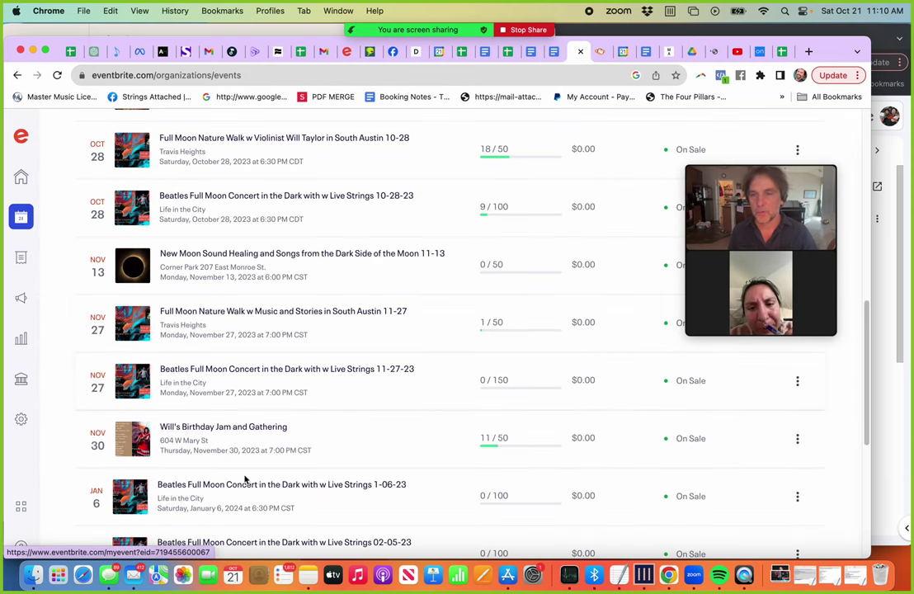
{"action": "scroll", "coordinate": [244, 478], "scroll_direction": "down", "scroll_amount": 4}
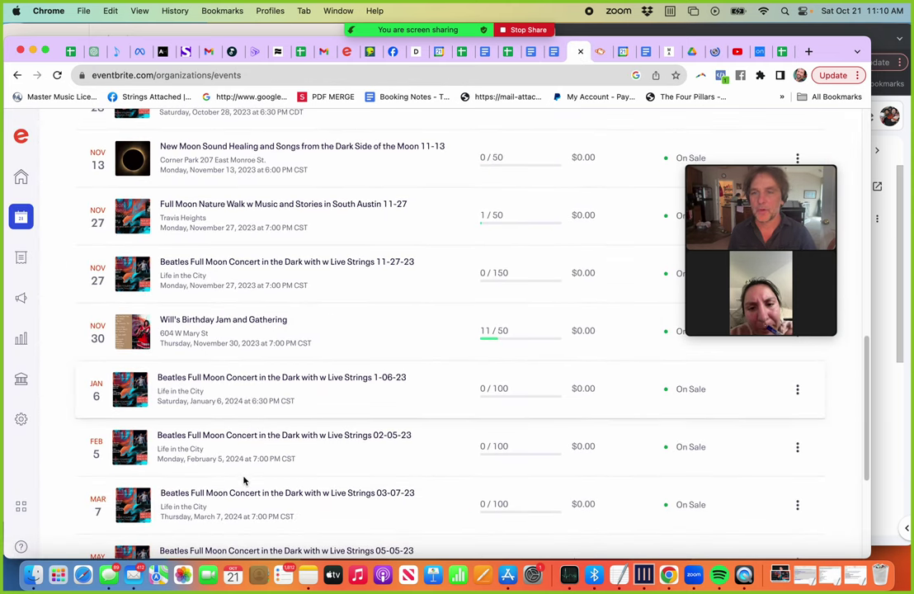
{"action": "left_click", "coordinate": [201, 390]}
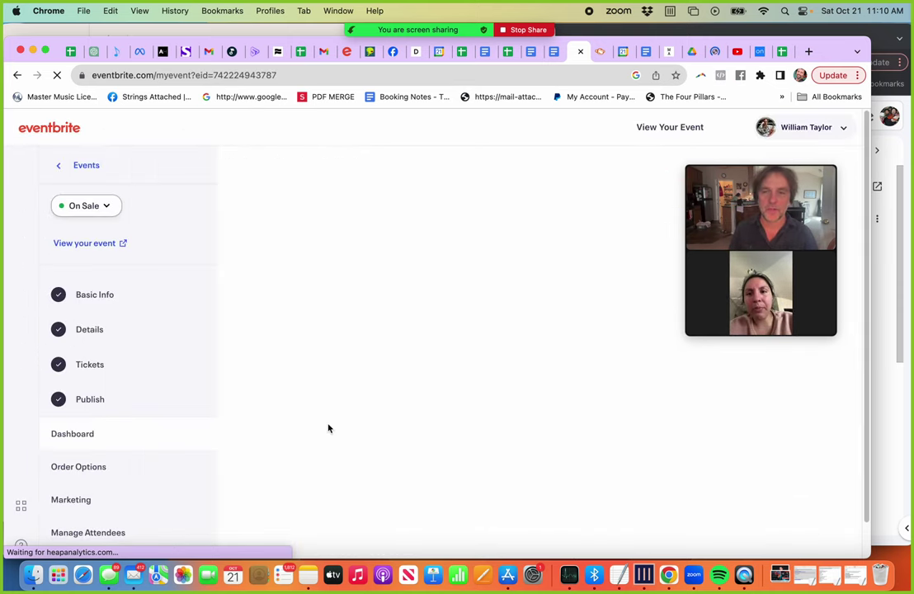
Step: Open the Beatles concert's Details page and scroll down past its summary, FAQ and media
{"action": "scroll", "coordinate": [334, 400], "scroll_direction": "down", "scroll_amount": 10}
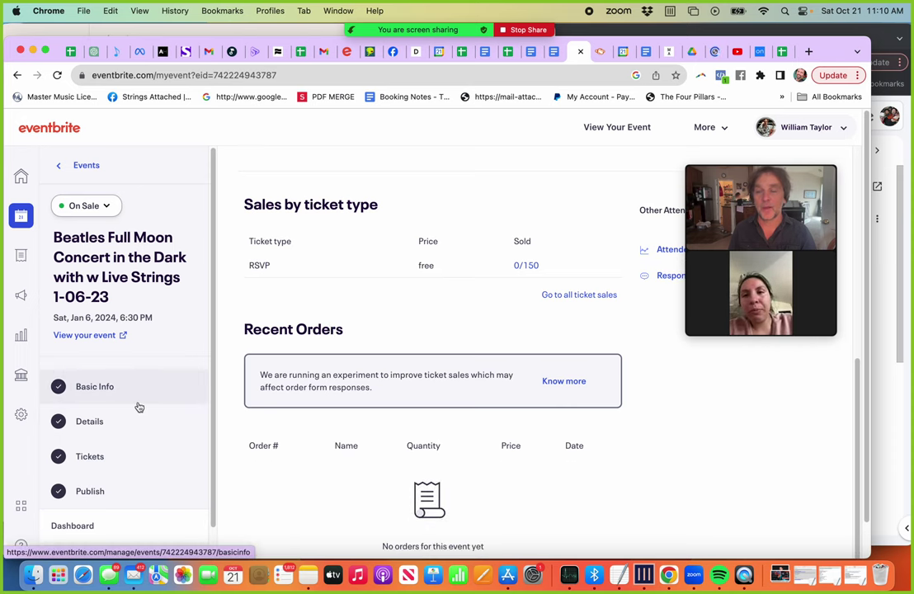
{"action": "scroll", "coordinate": [132, 413], "scroll_direction": "down", "scroll_amount": 3}
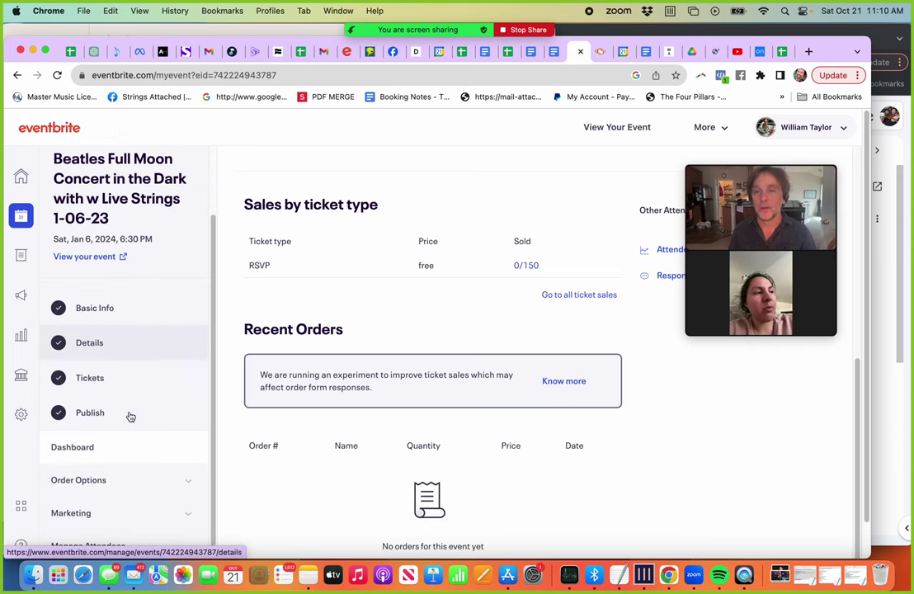
{"action": "left_click", "coordinate": [89, 358]}
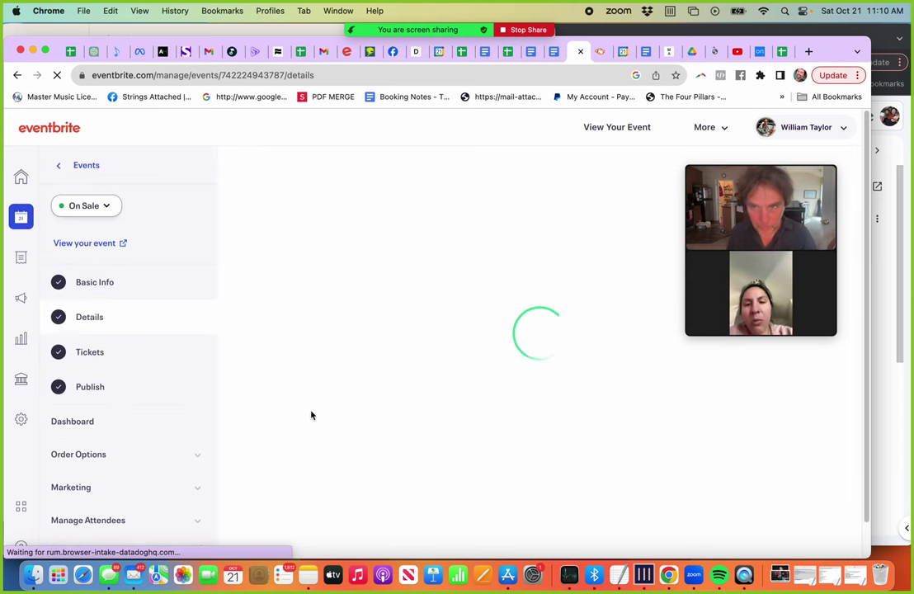
{"action": "scroll", "coordinate": [311, 414], "scroll_direction": "down", "scroll_amount": 10}
{"action": "scroll", "coordinate": [310, 415], "scroll_direction": "up", "scroll_amount": 5}
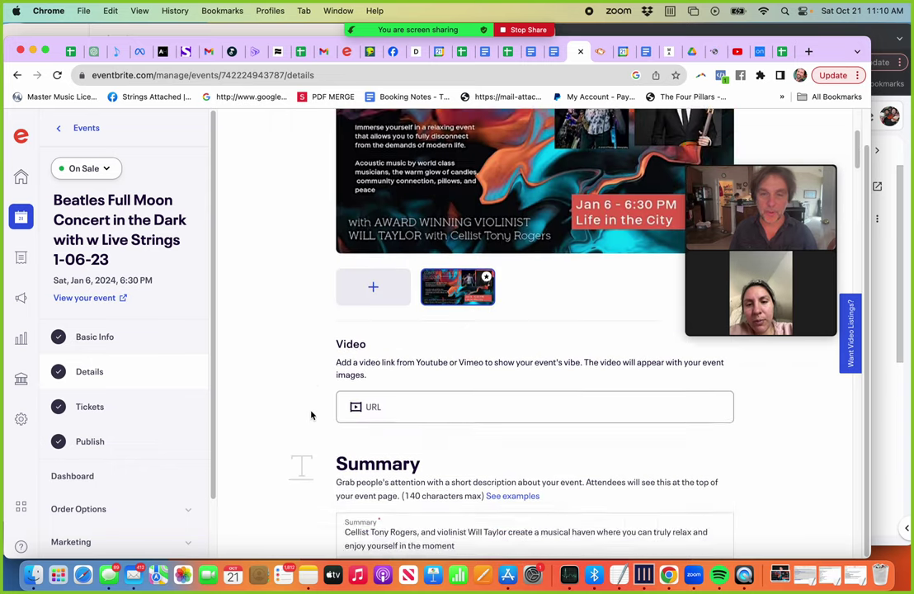
{"action": "scroll", "coordinate": [311, 414], "scroll_direction": "down", "scroll_amount": 6}
{"action": "scroll", "coordinate": [311, 414], "scroll_direction": "down", "scroll_amount": 15}
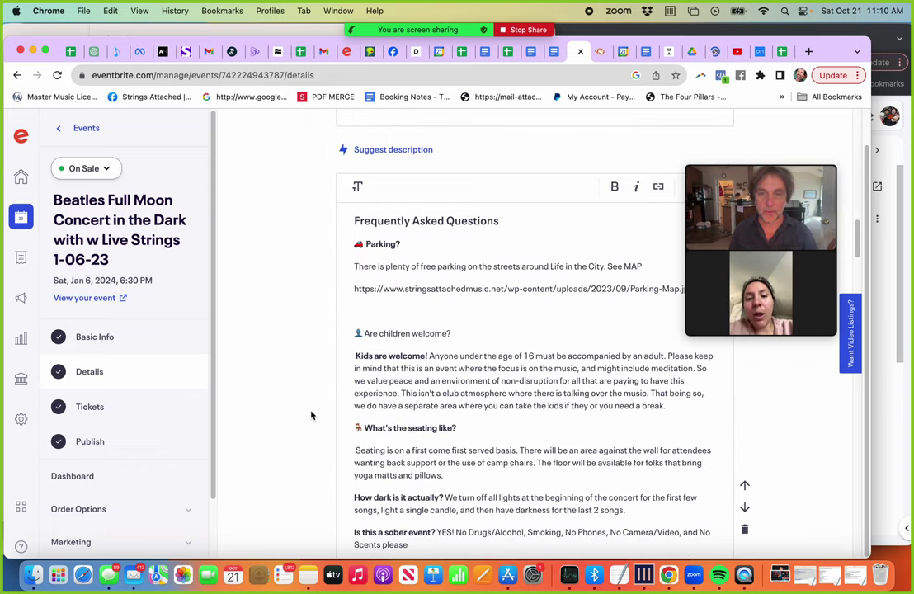
{"action": "scroll", "coordinate": [311, 415], "scroll_direction": "up", "scroll_amount": 5}
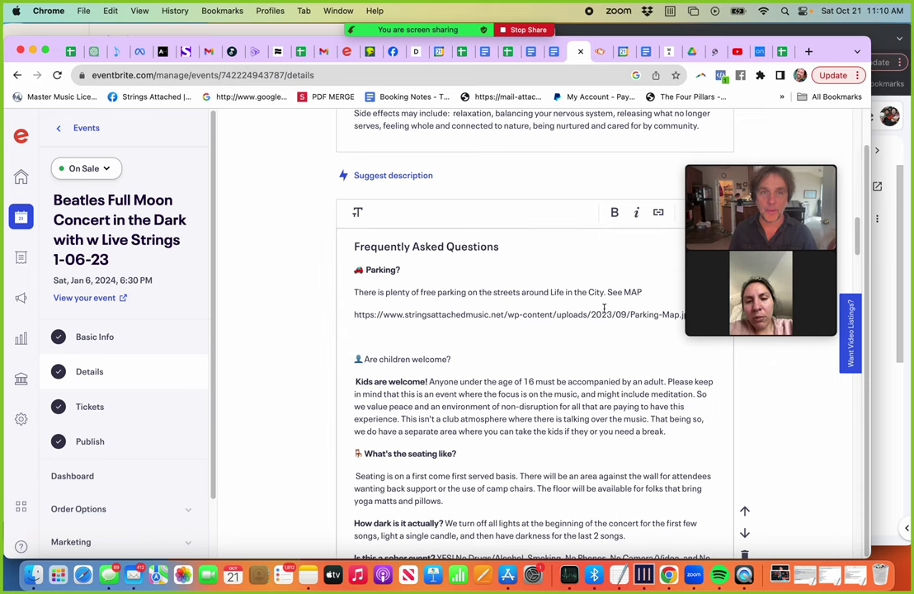
{"action": "double_click", "coordinate": [647, 292]}
{"action": "scroll", "coordinate": [236, 302], "scroll_direction": "down", "scroll_amount": 10}
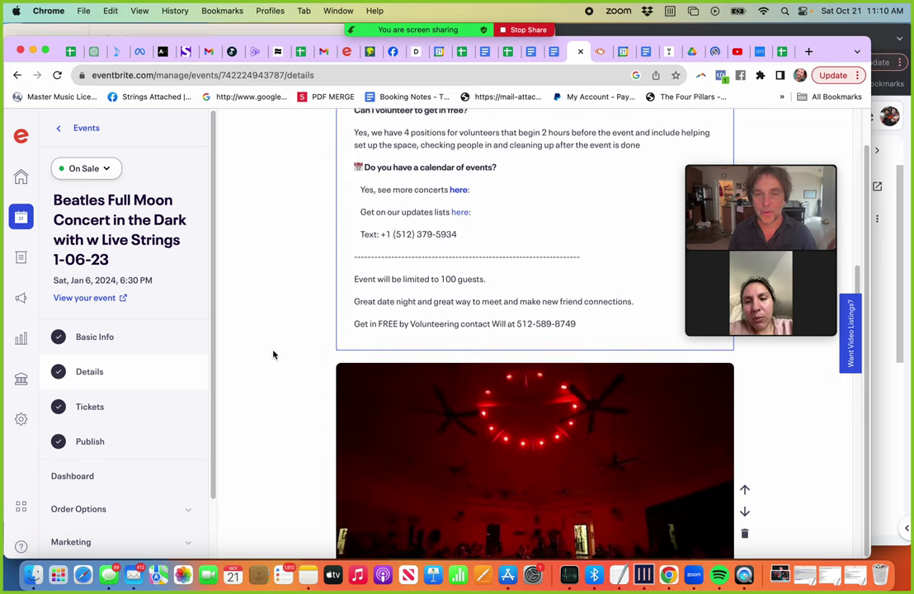
{"action": "scroll", "coordinate": [273, 354], "scroll_direction": "down", "scroll_amount": 15}
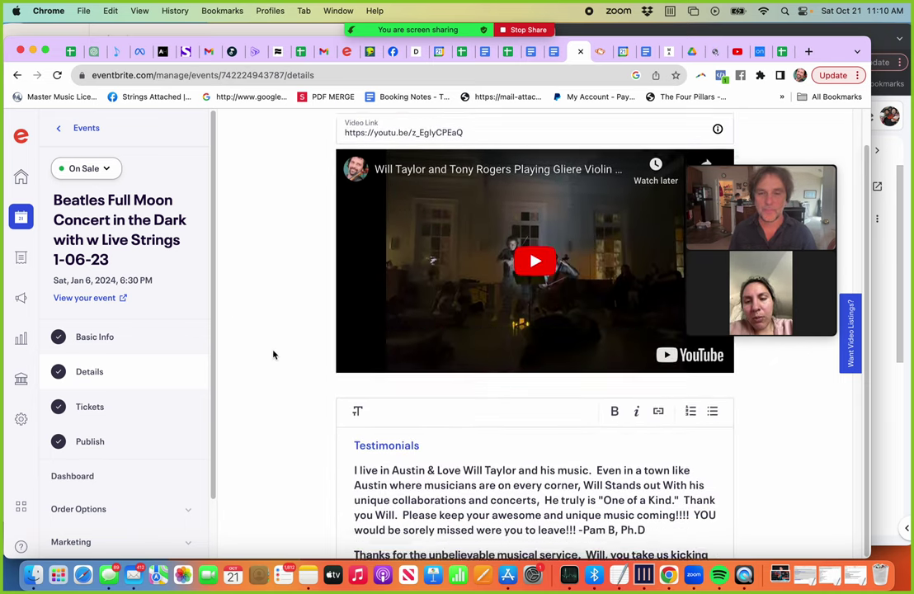
{"action": "scroll", "coordinate": [273, 355], "scroll_direction": "down", "scroll_amount": 20}
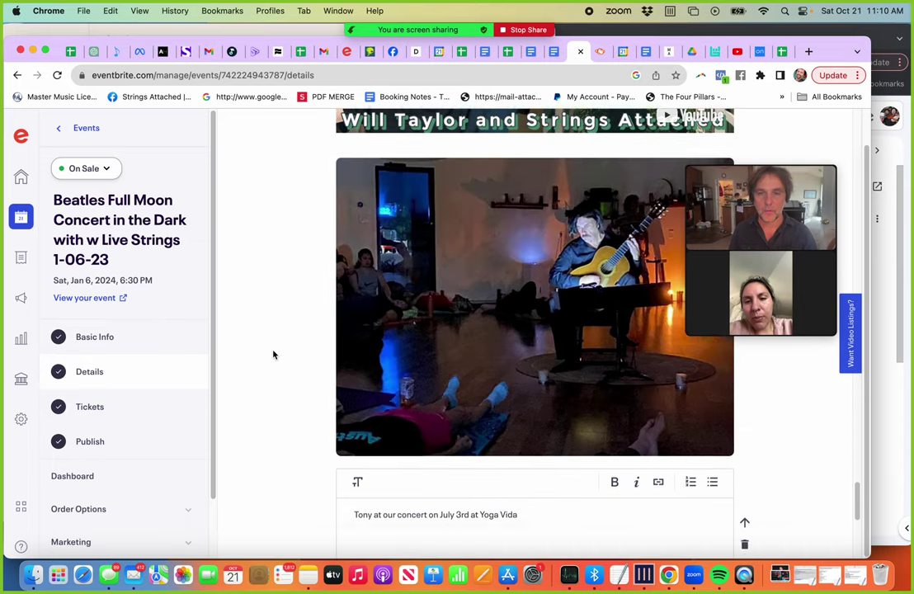
Step: Add a new agenda item titled HOST
{"action": "left_click", "coordinate": [683, 397]}
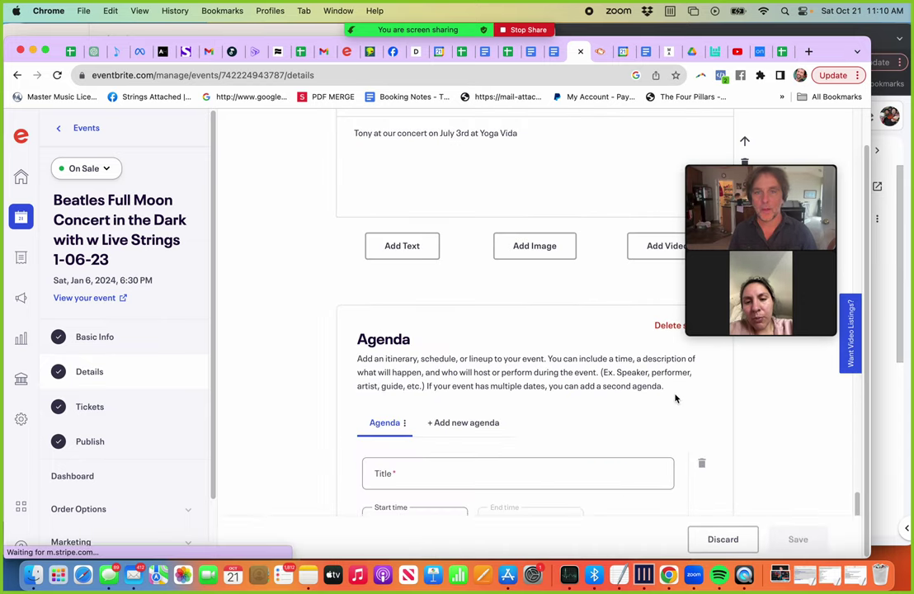
{"action": "left_click", "coordinate": [456, 475]}
{"action": "type", "text": "HOST"}
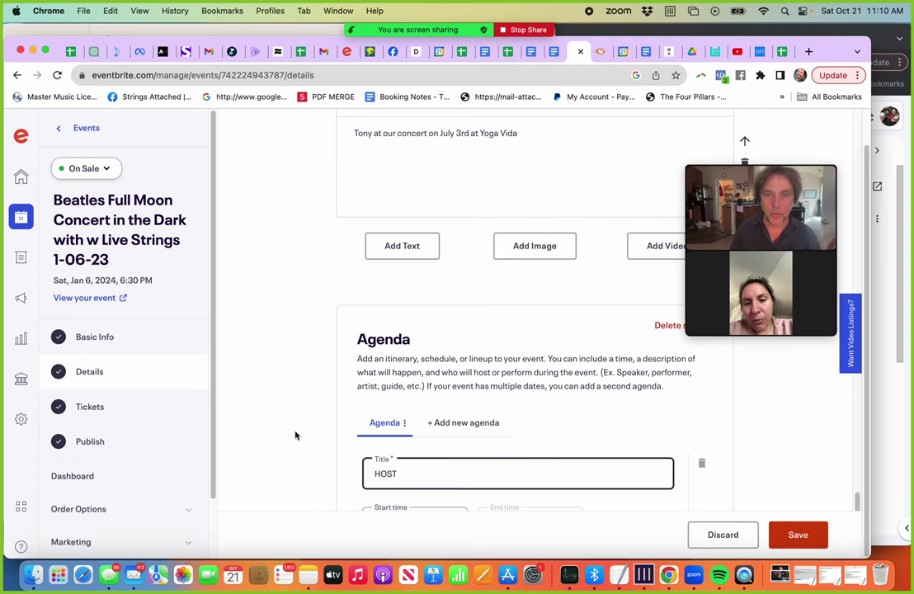
{"action": "scroll", "coordinate": [295, 435], "scroll_direction": "down", "scroll_amount": 5}
Step: Credit Strings Attached and the lead performer as hosts, save, and reopen the HOST item
{"action": "left_click", "coordinate": [408, 344]}
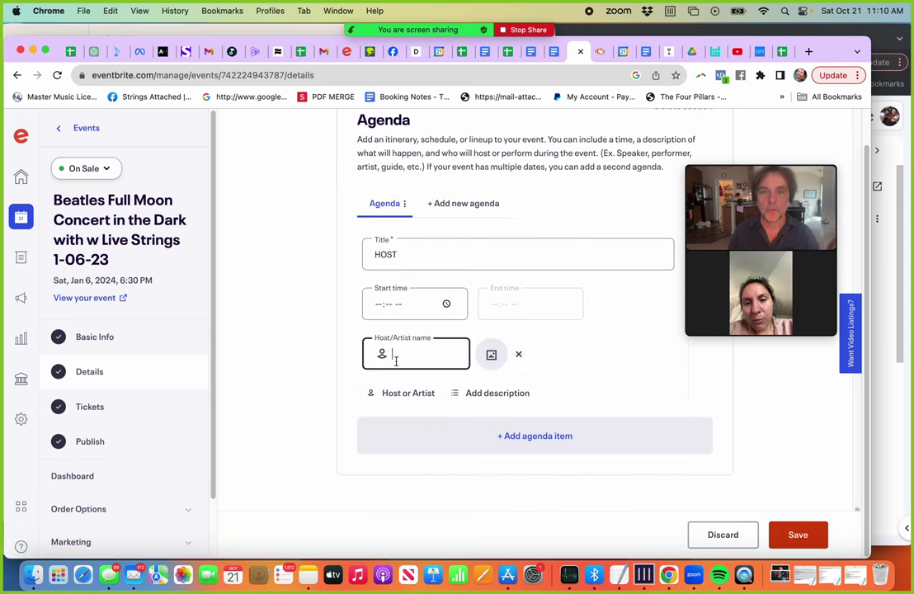
{"action": "type", "text": "Strings Attached"}
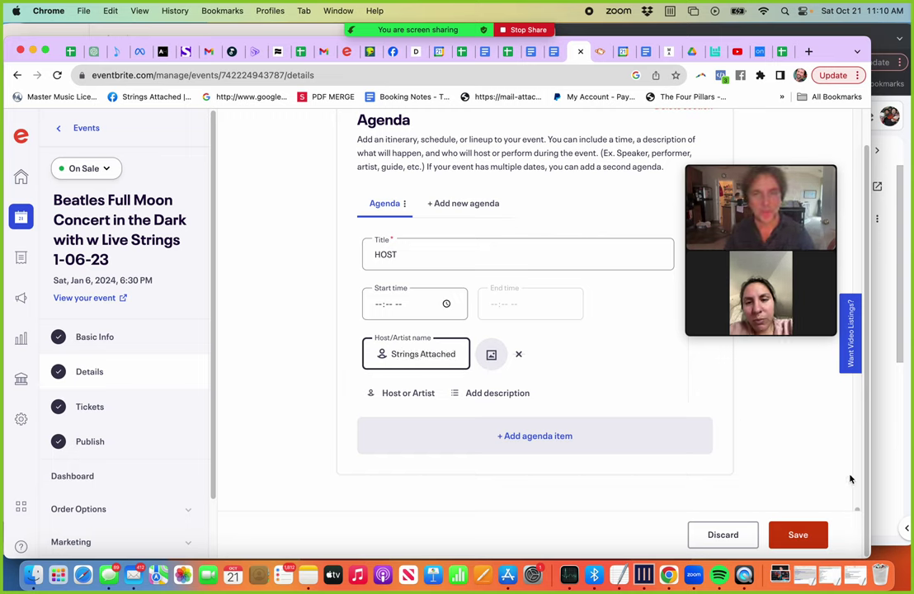
{"action": "left_click", "coordinate": [401, 394]}
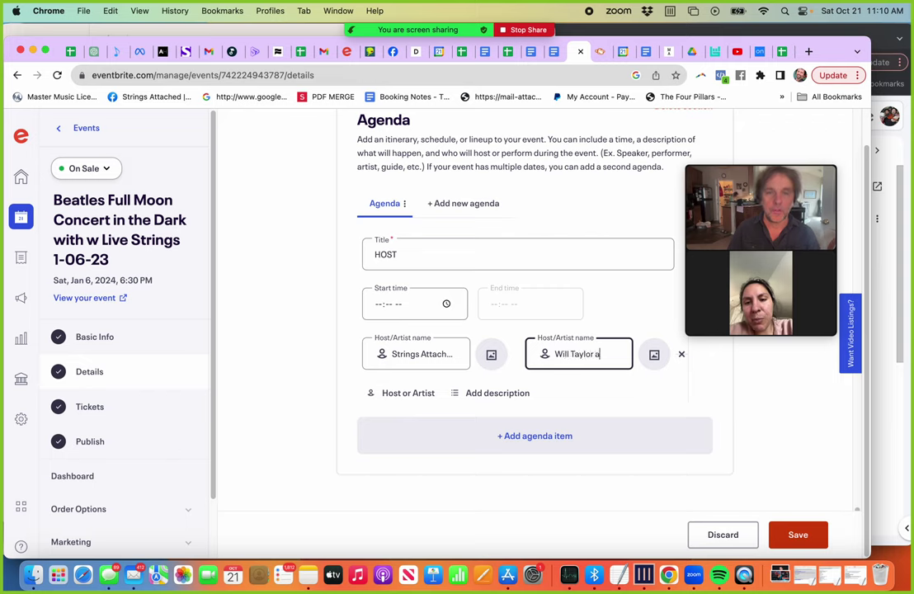
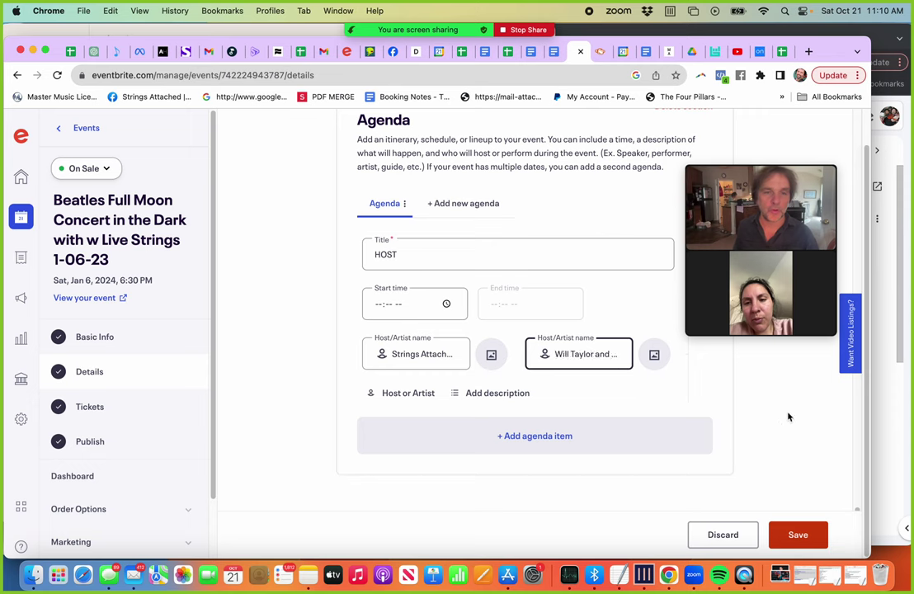
{"action": "left_click", "coordinate": [799, 535]}
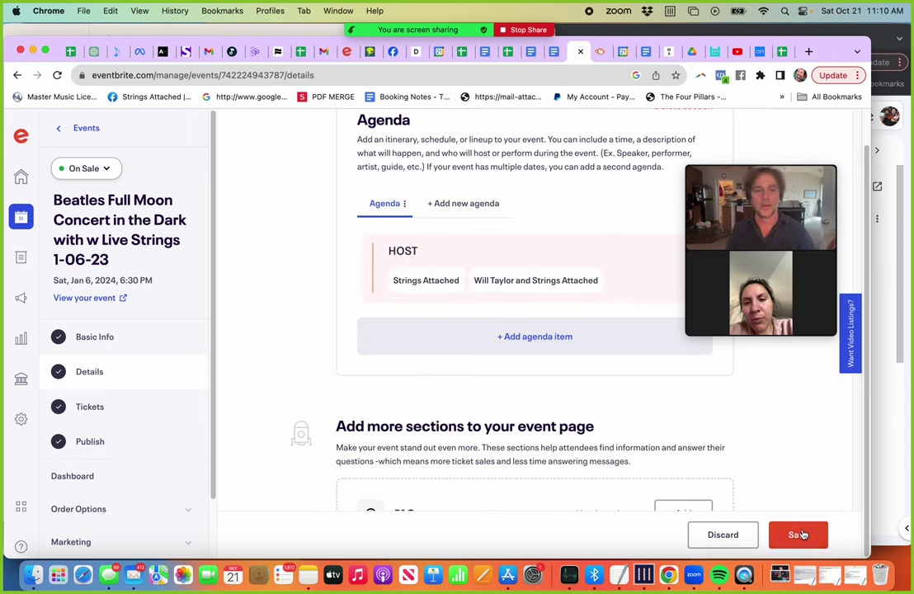
{"action": "left_click", "coordinate": [800, 534]}
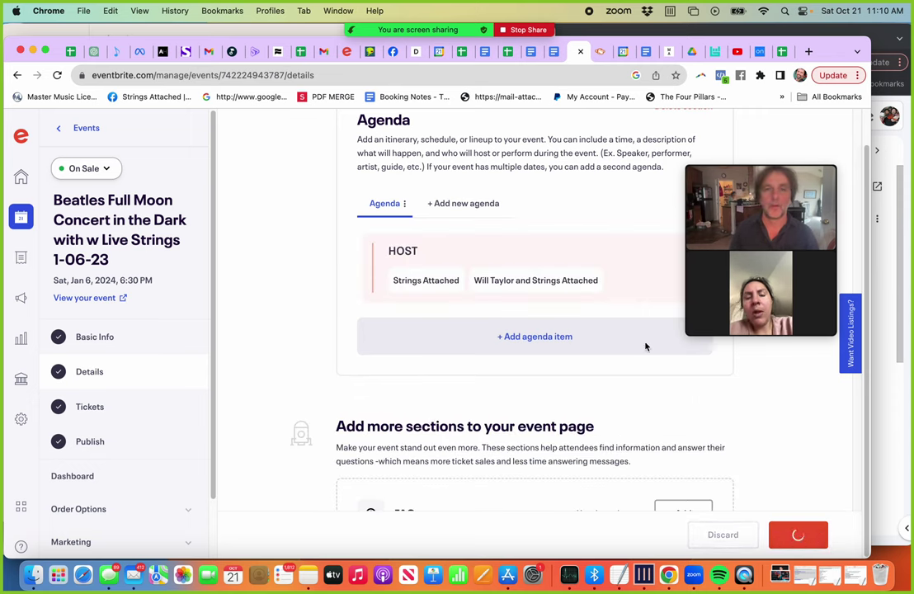
{"action": "left_click", "coordinate": [436, 283]}
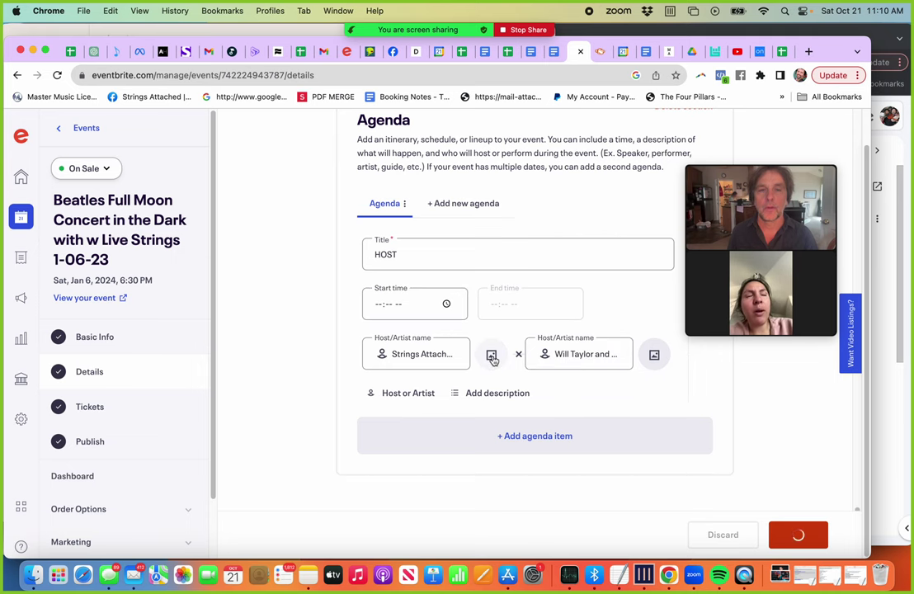
Step: Browse Dropbox for a second host image, then cancel without choosing one
{"action": "left_click", "coordinate": [655, 355]}
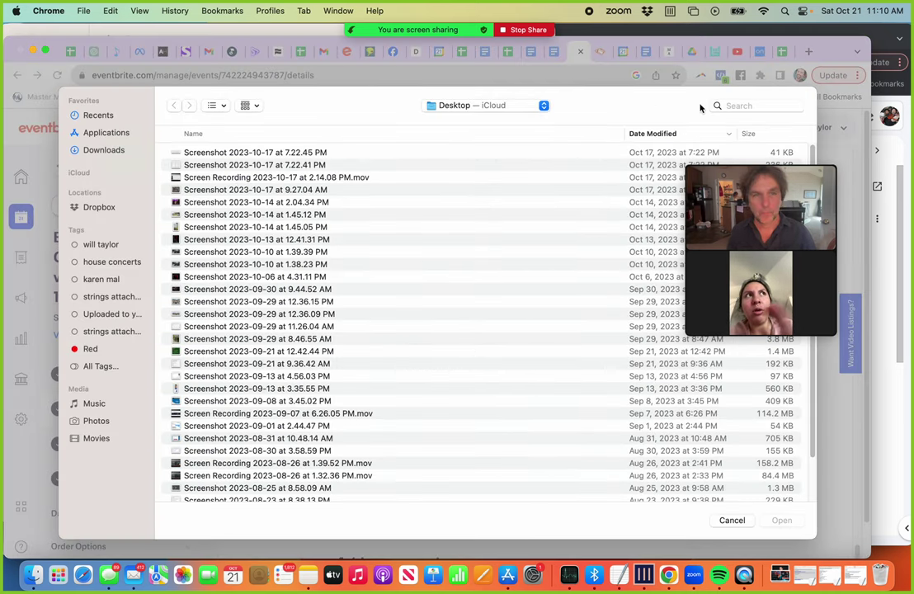
{"action": "left_click", "coordinate": [757, 108]}
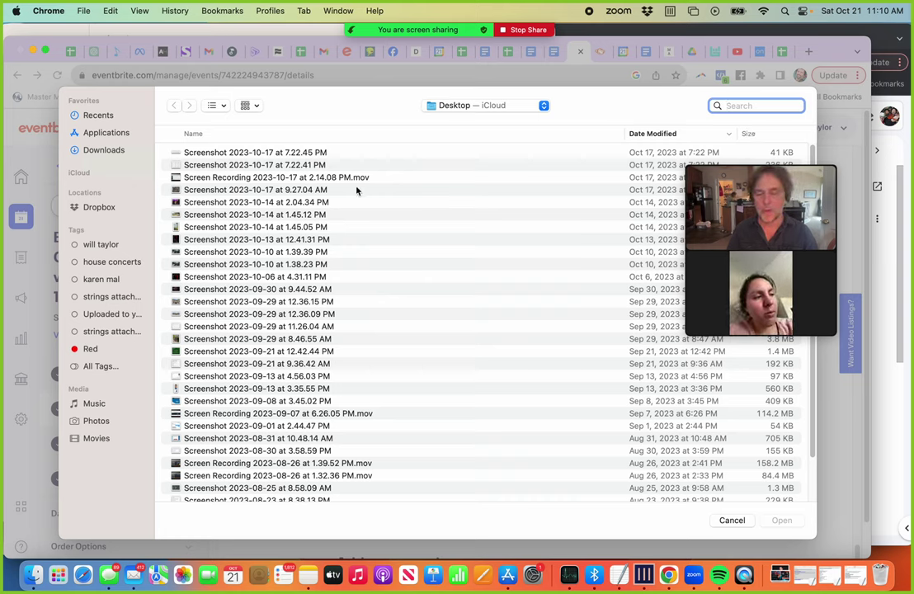
{"action": "left_click", "coordinate": [95, 206]}
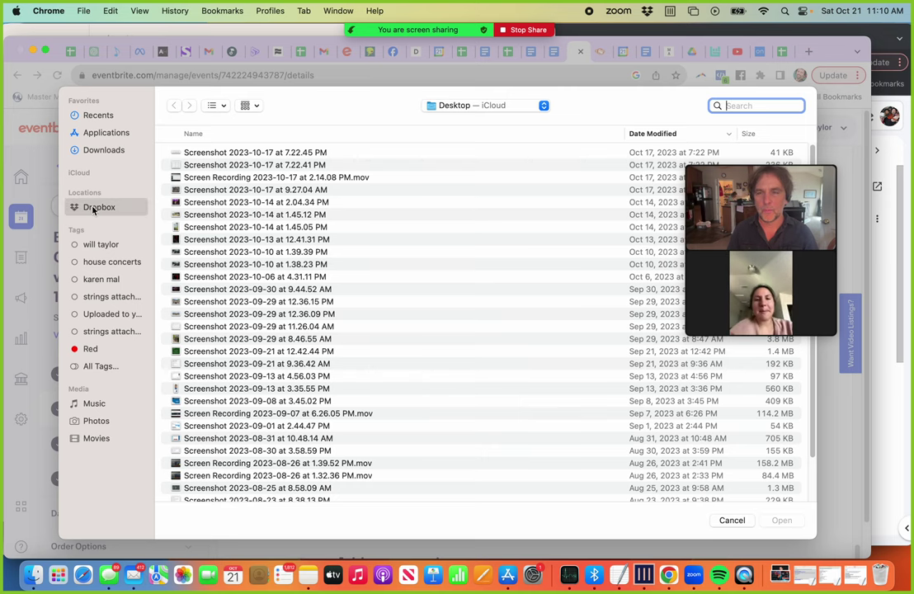
{"action": "key", "text": "Escape"}
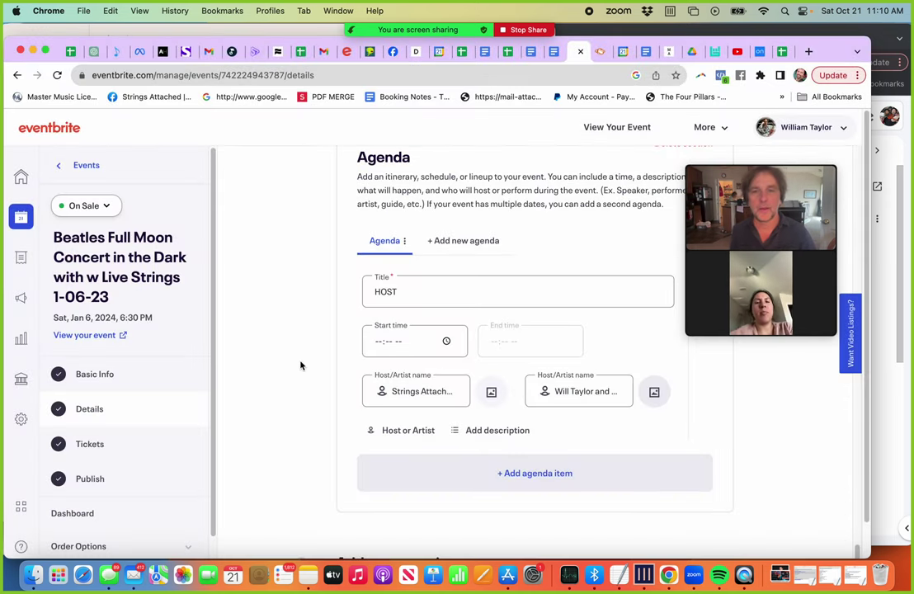
{"action": "scroll", "coordinate": [732, 453], "scroll_direction": "down", "scroll_amount": 2}
{"action": "scroll", "coordinate": [733, 452], "scroll_direction": "up", "scroll_amount": 5}
{"action": "scroll", "coordinate": [732, 453], "scroll_direction": "down", "scroll_amount": 3}
Step: Collapse the HOST item, save the listing, and expand Order Options
{"action": "left_click", "coordinate": [780, 444]}
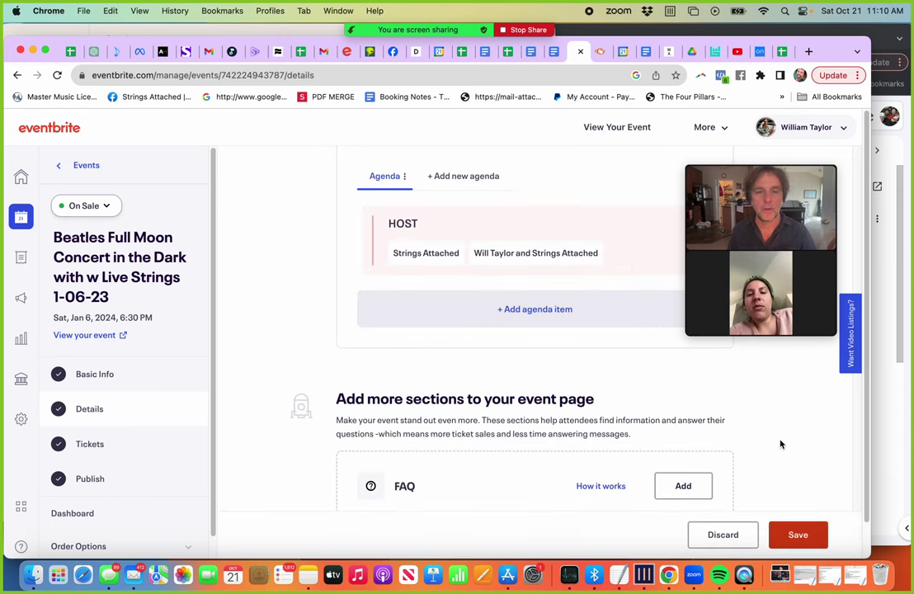
{"action": "left_click", "coordinate": [776, 535]}
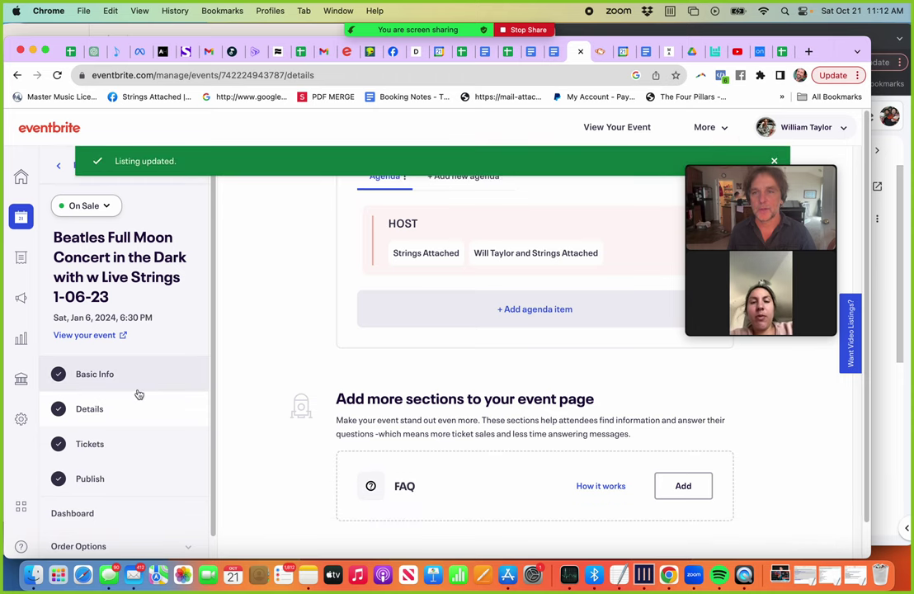
{"action": "scroll", "coordinate": [139, 394], "scroll_direction": "down", "scroll_amount": 2}
{"action": "left_click", "coordinate": [108, 483]}
{"action": "scroll", "coordinate": [110, 486], "scroll_direction": "down", "scroll_amount": 3}
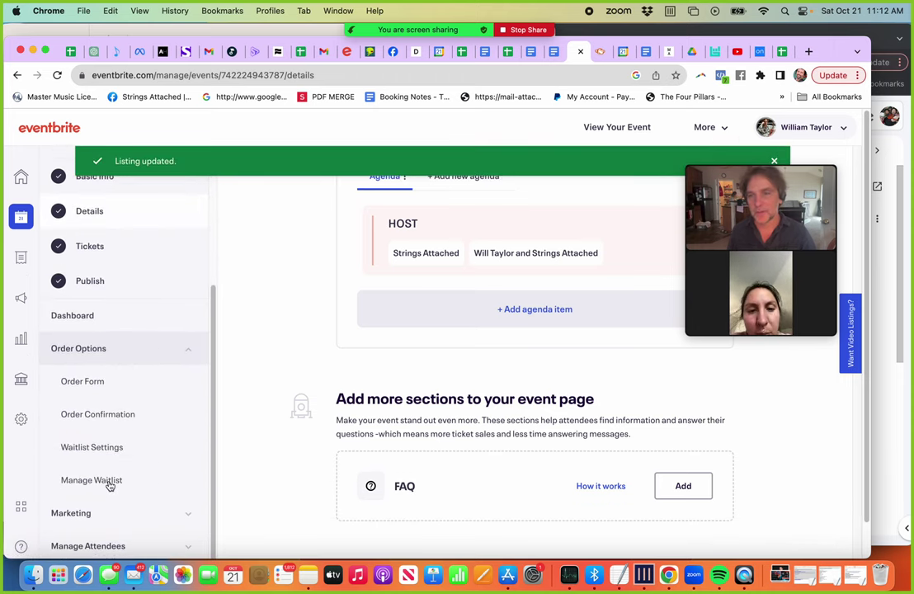
Step: Open Order Confirmation and copy the Parking Map link from the confirmation message
{"action": "left_click", "coordinate": [99, 422]}
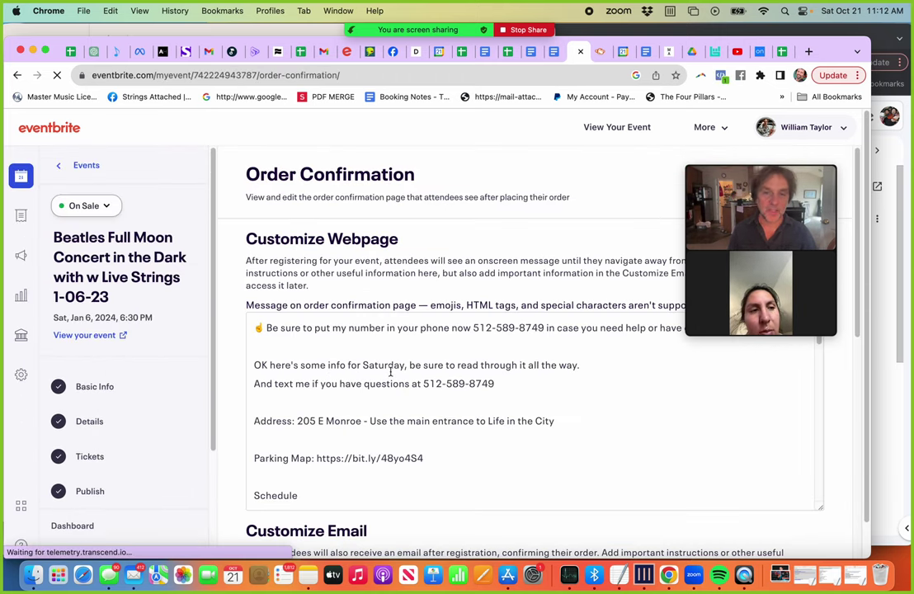
{"action": "left_click_drag", "start_coordinate": [253, 458], "coordinate": [379, 457]}
{"action": "left_click", "coordinate": [459, 453]}
{"action": "left_click_drag", "start_coordinate": [459, 453], "coordinate": [315, 456]}
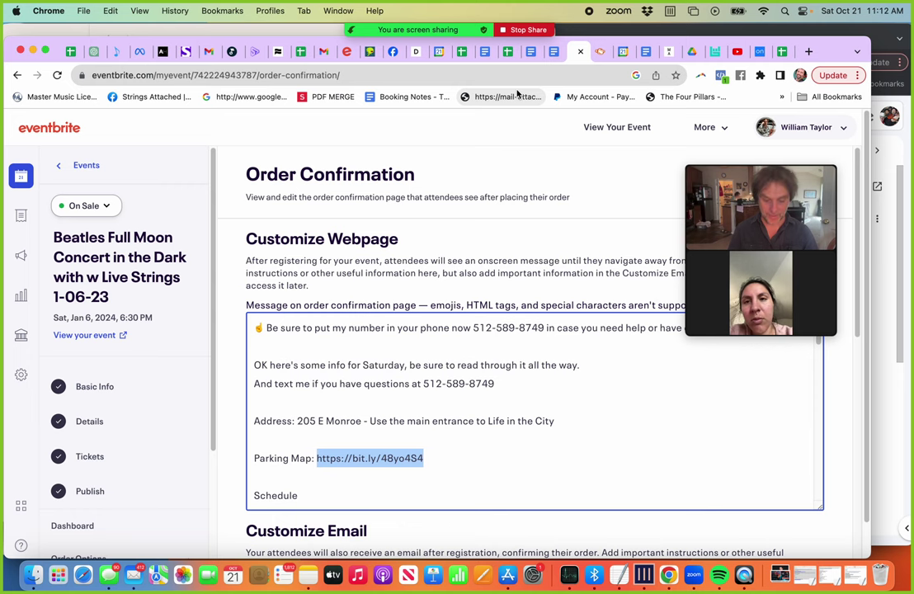
{"action": "left_click", "coordinate": [598, 54]}
Step: Load the copied bit.ly link to check it shows Parking-Map.jpg, then close that tab
{"action": "left_click", "coordinate": [558, 78]}
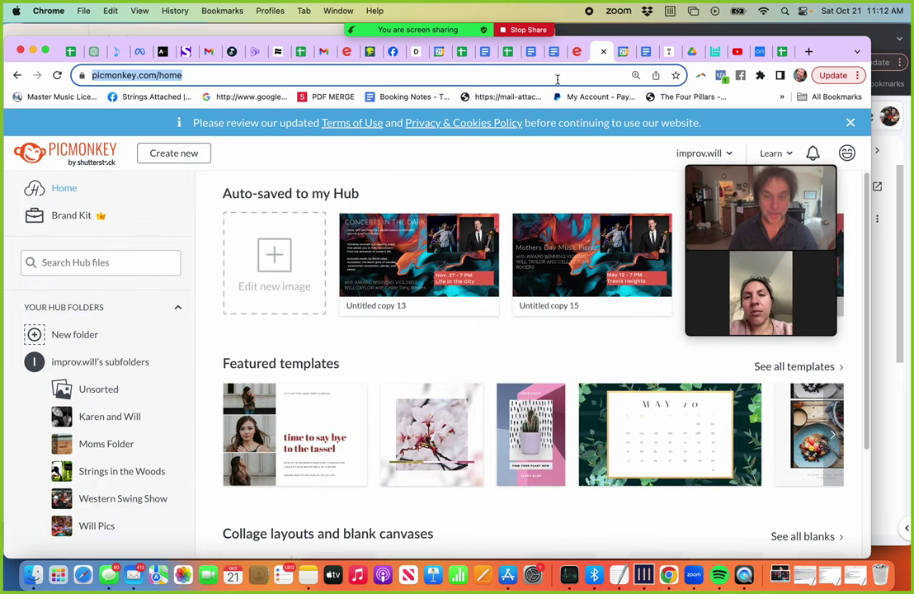
{"action": "key", "text": "Return"}
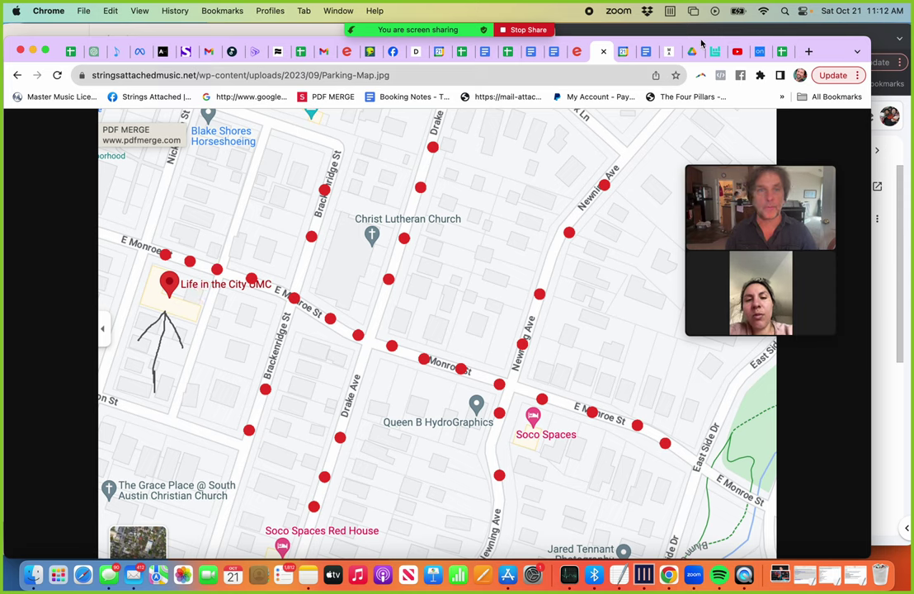
{"action": "left_click", "coordinate": [603, 51]}
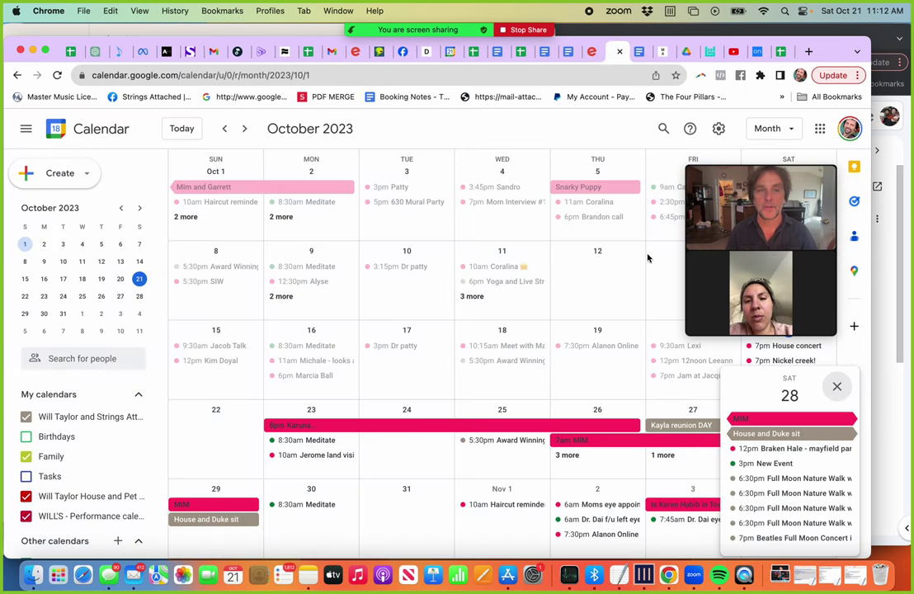
Step: Back on Order Confirmation, add 'spots to' to the confirmation message
{"action": "left_click", "coordinate": [590, 52]}
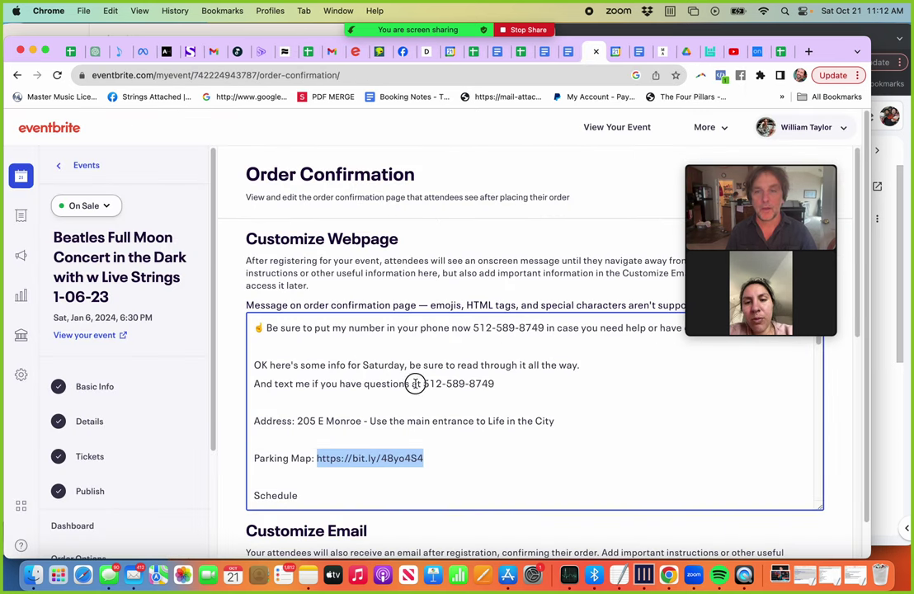
{"action": "left_click", "coordinate": [417, 383]}
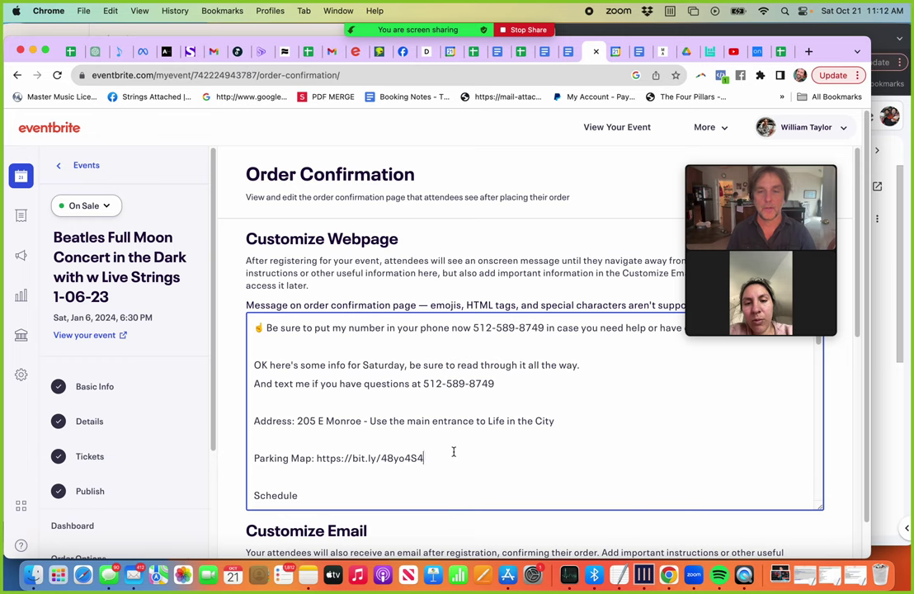
{"action": "key", "text": "super+z"}
{"action": "key", "text": "super+shift+z"}
{"action": "key", "text": "super+z"}
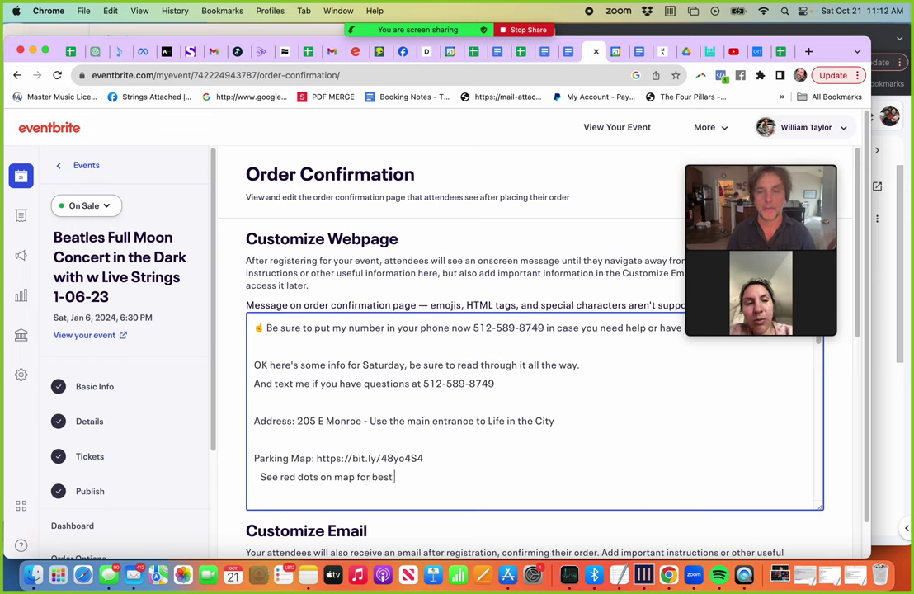
{"action": "type", "text": "spots to park."}
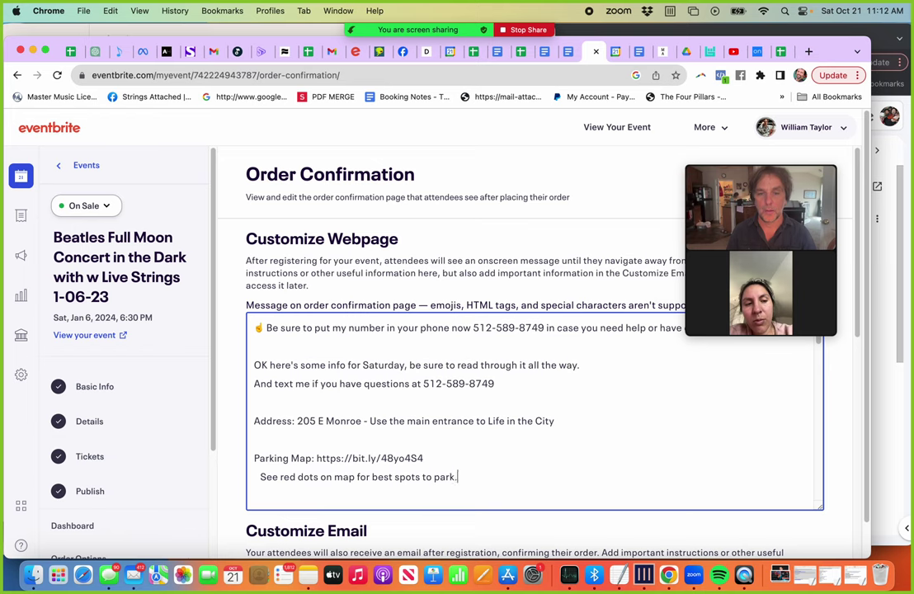
{"action": "scroll", "coordinate": [452, 449], "scroll_direction": "down", "scroll_amount": 2}
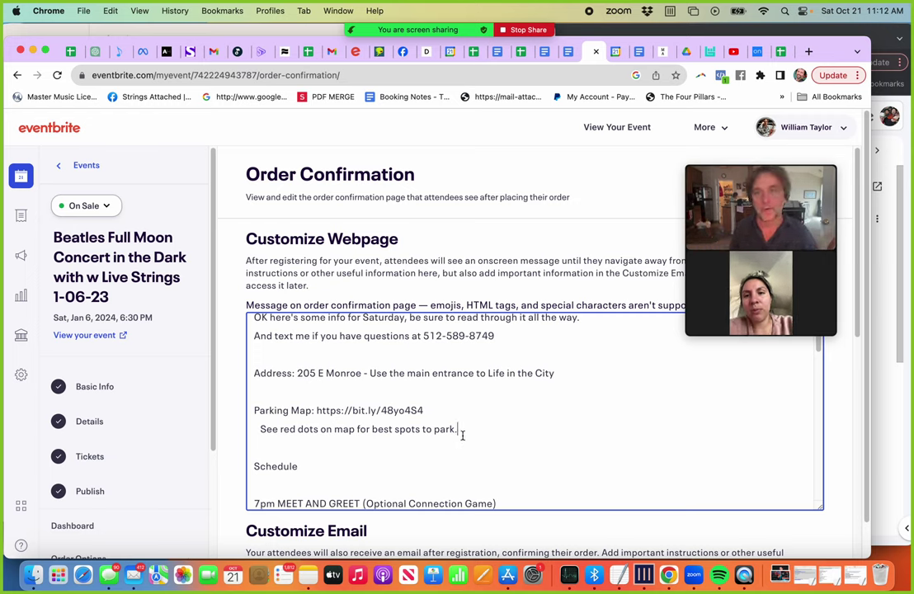
Step: Replace the email message with the confirmation message text and save the settings
{"action": "left_click", "coordinate": [376, 394]}
{"action": "key", "text": "super+a"}
{"action": "key", "text": "super+c"}
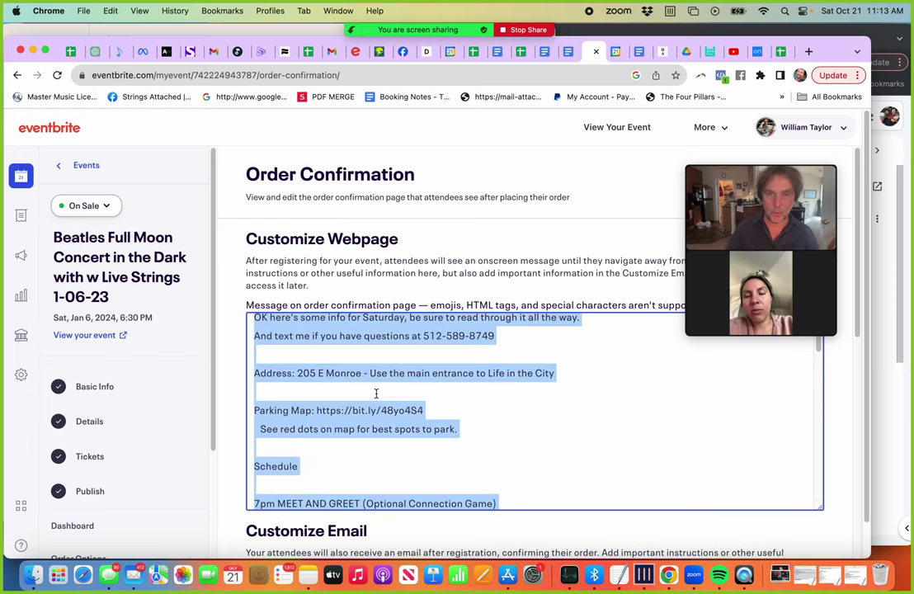
{"action": "scroll", "coordinate": [223, 403], "scroll_direction": "down", "scroll_amount": 5}
{"action": "left_click", "coordinate": [361, 424]}
{"action": "key", "text": "super+a"}
{"action": "key", "text": "super+v"}
{"action": "scroll", "coordinate": [247, 395], "scroll_direction": "down", "scroll_amount": 7}
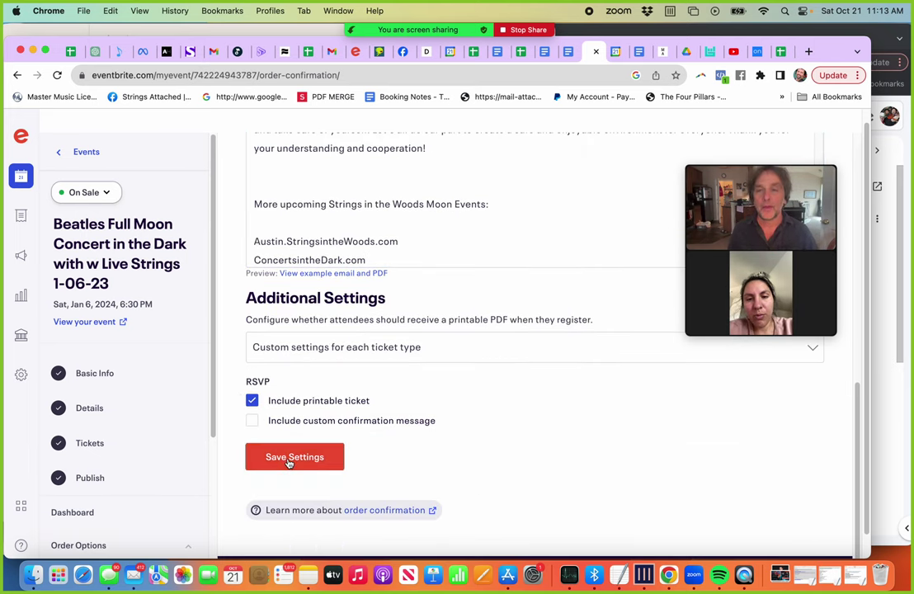
{"action": "left_click", "coordinate": [289, 463]}
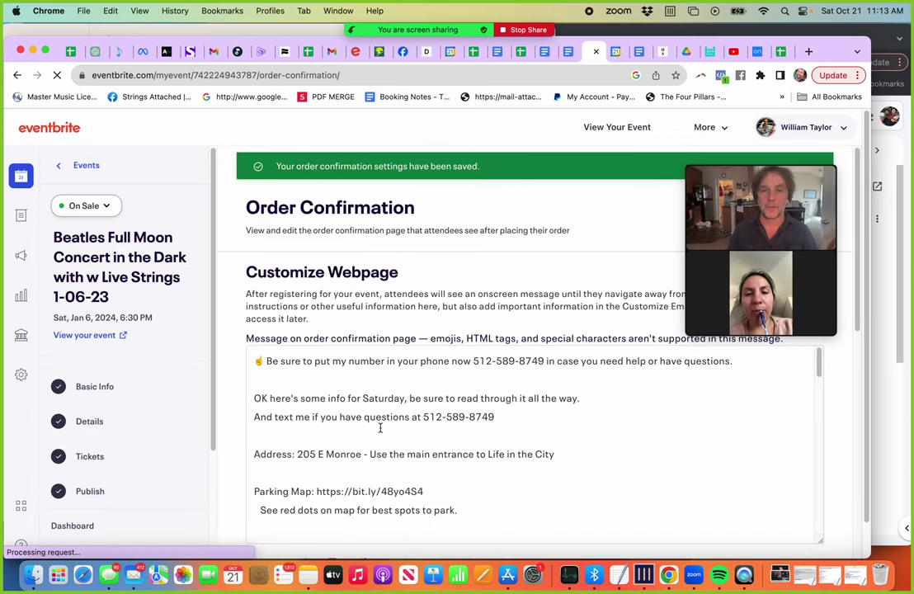
{"action": "left_click_drag", "start_coordinate": [317, 491], "coordinate": [440, 494]}
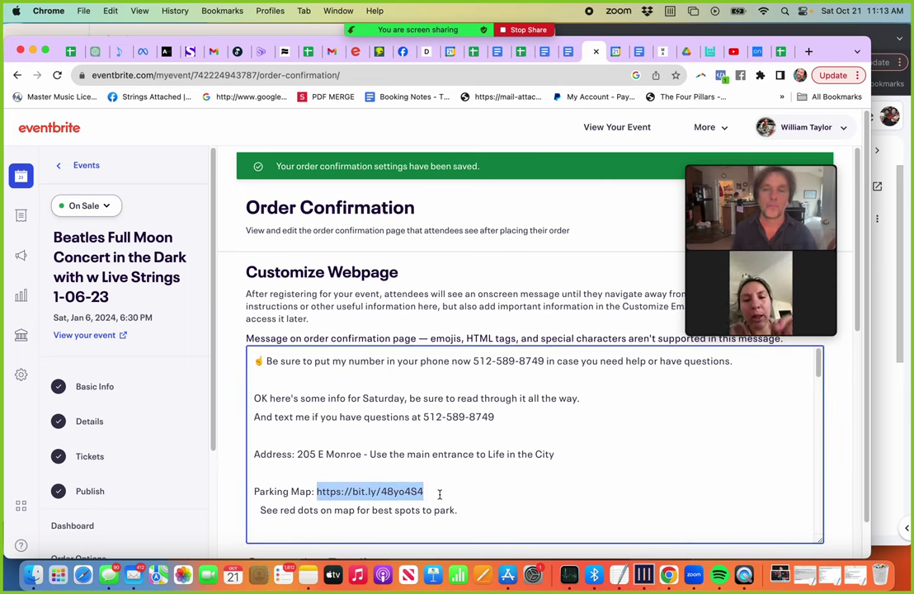
{"action": "scroll", "coordinate": [202, 452], "scroll_direction": "down", "scroll_amount": 5}
{"action": "scroll", "coordinate": [202, 453], "scroll_direction": "up", "scroll_amount": 5}
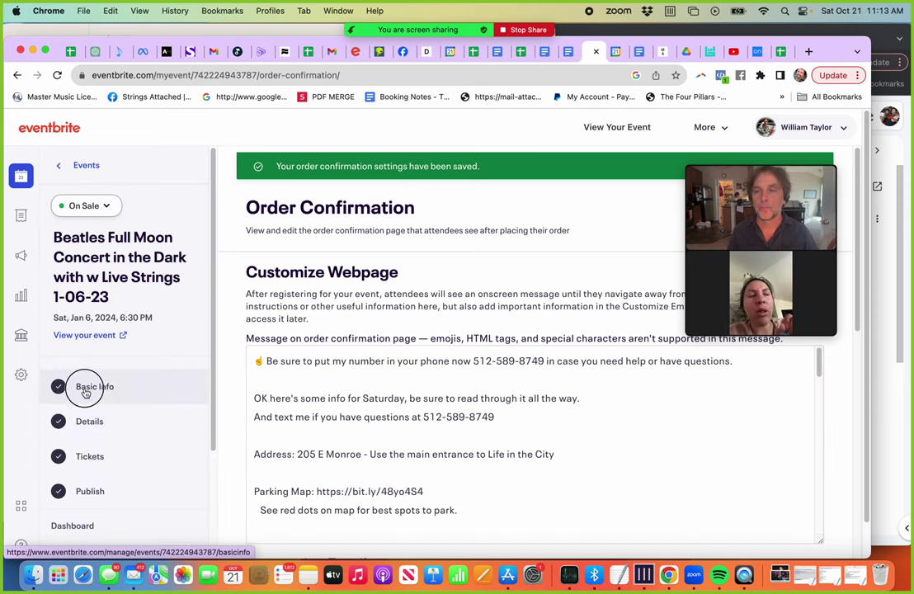
Step: Go from Basic Info to the Details page and dismiss the Add Link dialog
{"action": "left_click", "coordinate": [86, 391]}
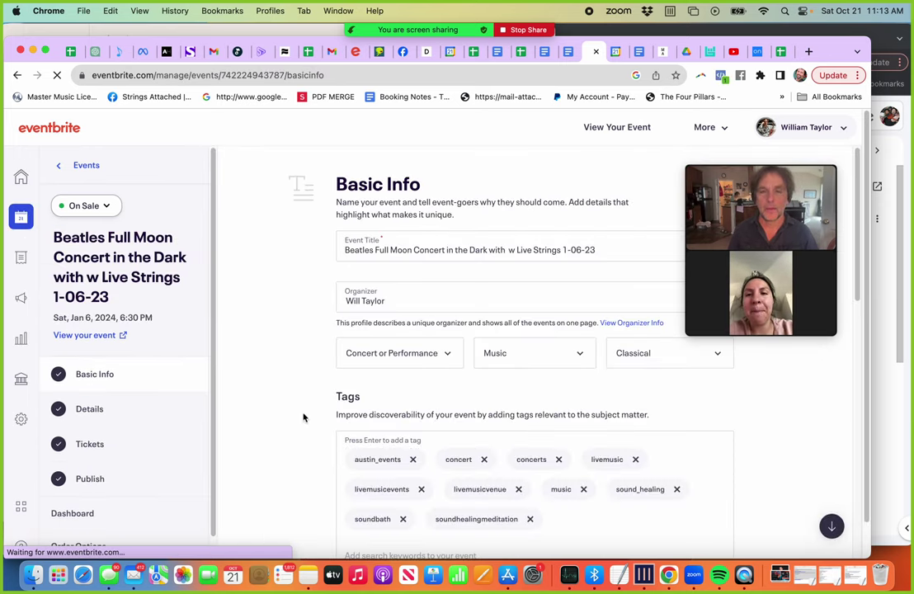
{"action": "scroll", "coordinate": [302, 414], "scroll_direction": "down", "scroll_amount": 5}
{"action": "left_click", "coordinate": [108, 416]}
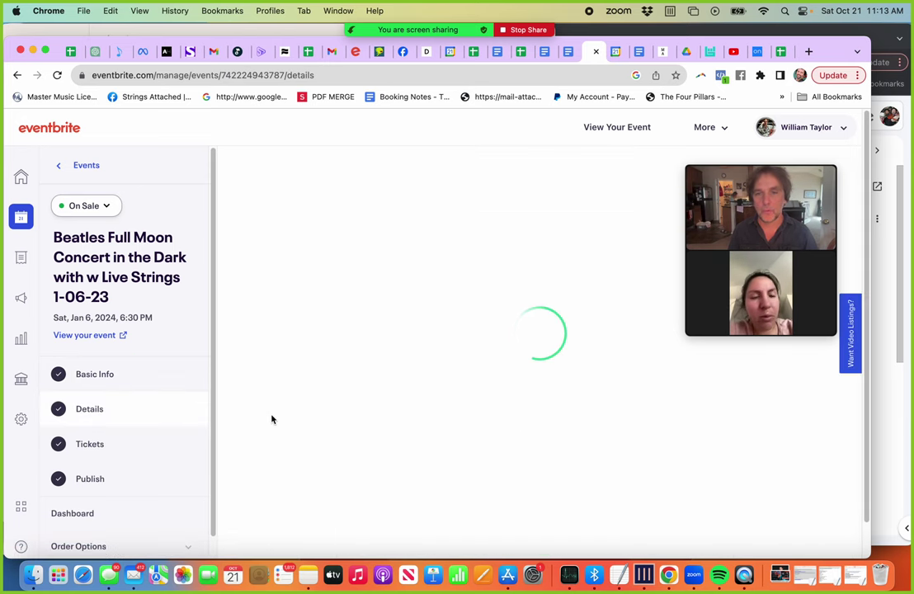
{"action": "scroll", "coordinate": [271, 419], "scroll_direction": "down", "scroll_amount": 10}
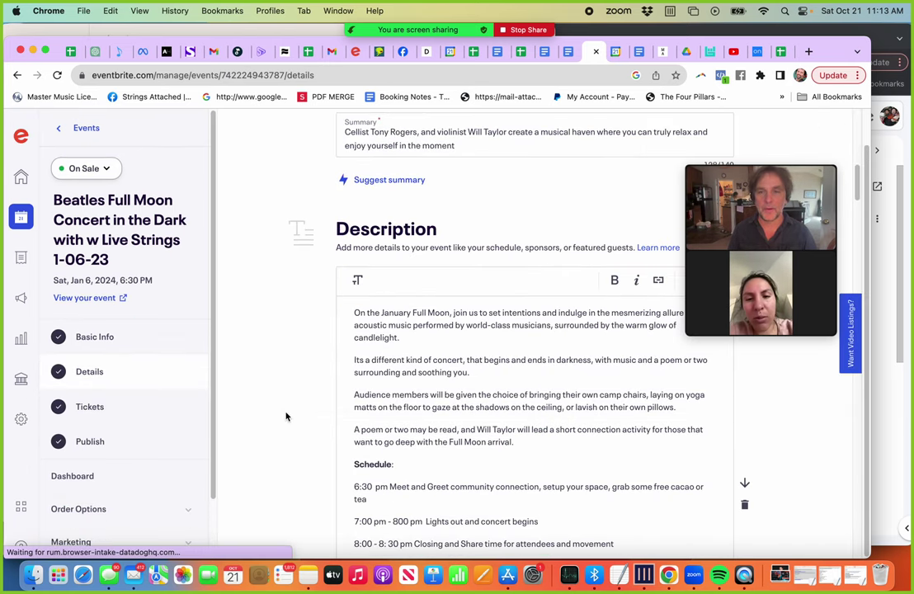
{"action": "scroll", "coordinate": [287, 416], "scroll_direction": "up", "scroll_amount": 3}
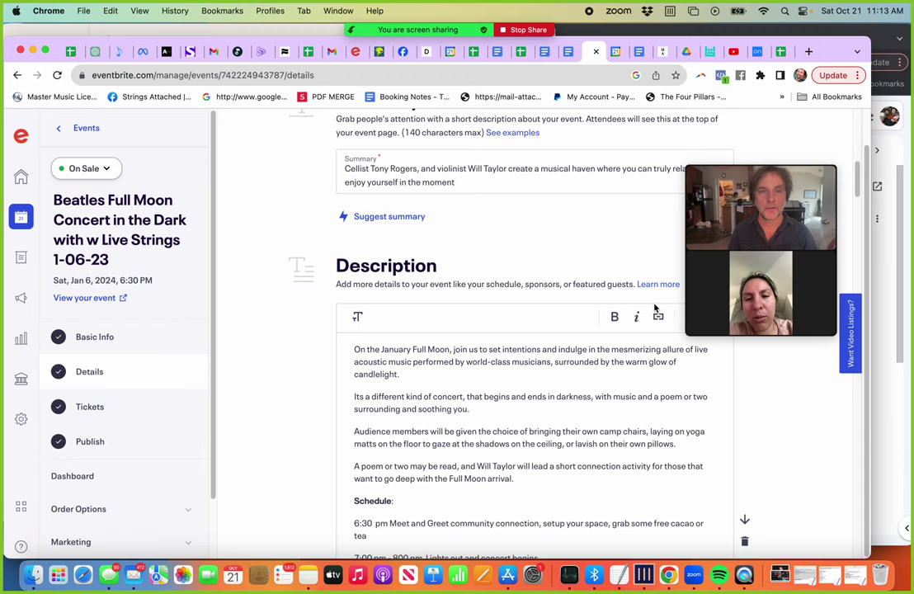
{"action": "left_click", "coordinate": [658, 319]}
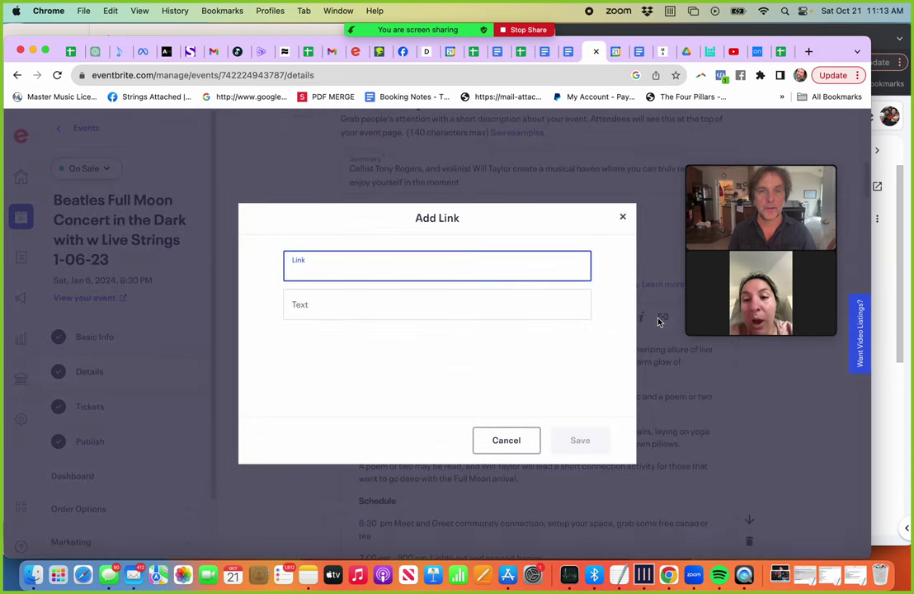
{"action": "left_click", "coordinate": [622, 217]}
{"action": "scroll", "coordinate": [603, 384], "scroll_direction": "up", "scroll_amount": 2}
{"action": "scroll", "coordinate": [603, 384], "scroll_direction": "down", "scroll_amount": 3}
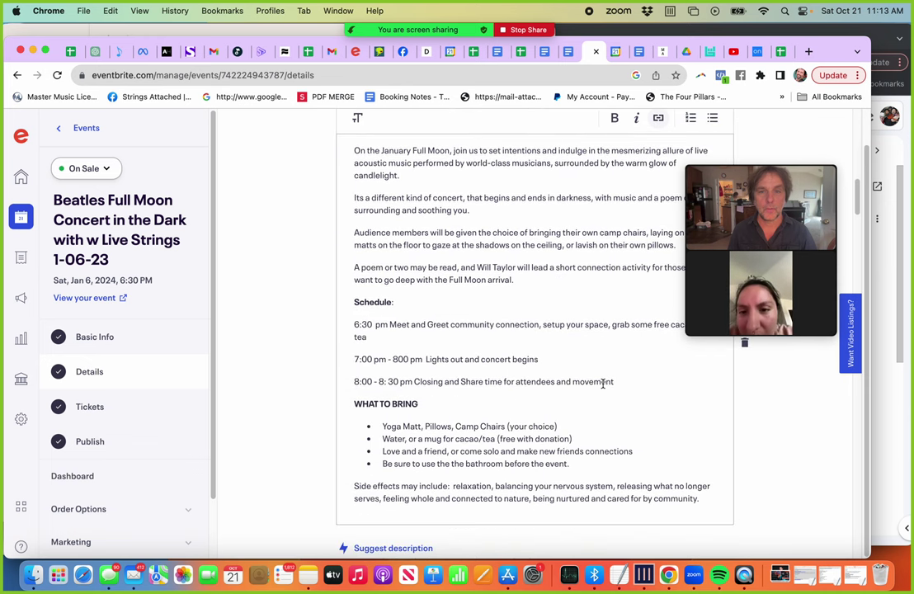
{"action": "scroll", "coordinate": [603, 384], "scroll_direction": "up", "scroll_amount": 5}
{"action": "scroll", "coordinate": [338, 430], "scroll_direction": "down", "scroll_amount": 3}
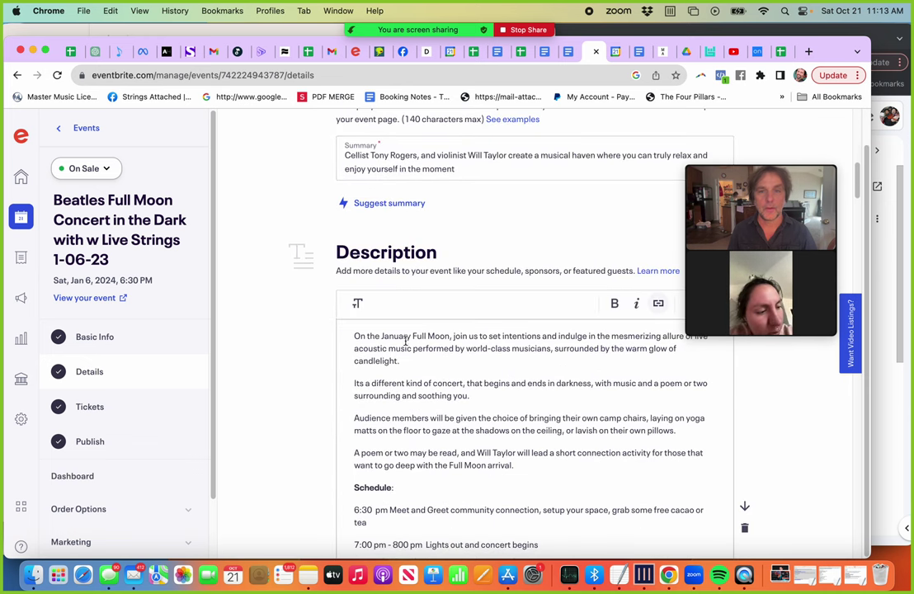
Step: Select 'On the January Full Moon' in the description, then close the link dialog unsaved
{"action": "left_click_drag", "start_coordinate": [452, 337], "coordinate": [307, 332]}
{"action": "left_click", "coordinate": [658, 303]}
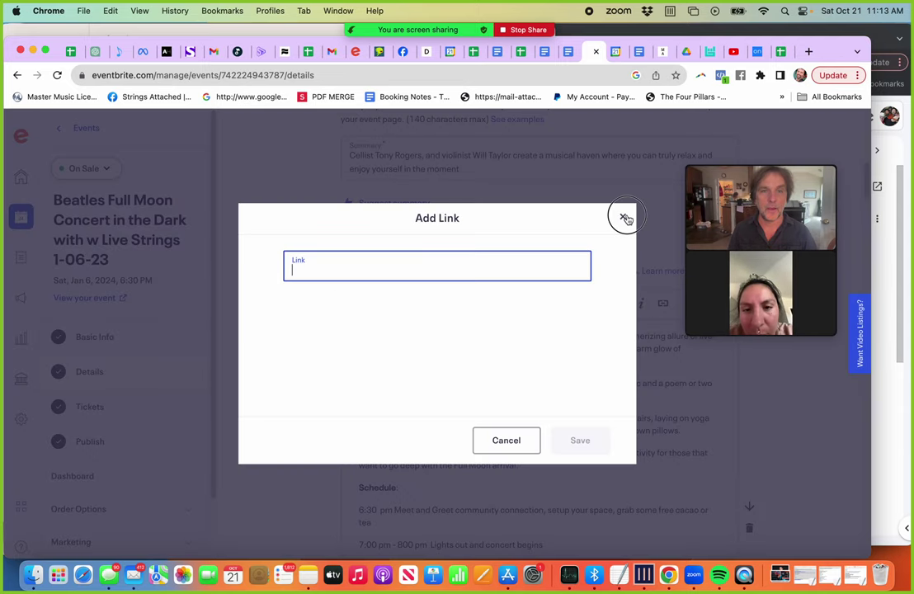
{"action": "left_click", "coordinate": [622, 216]}
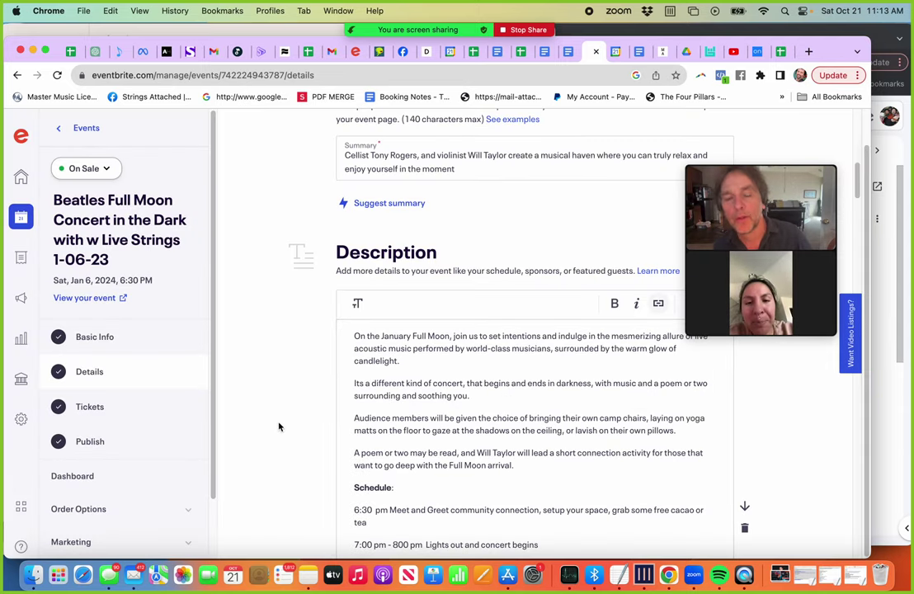
{"action": "scroll", "coordinate": [279, 427], "scroll_direction": "down", "scroll_amount": 5}
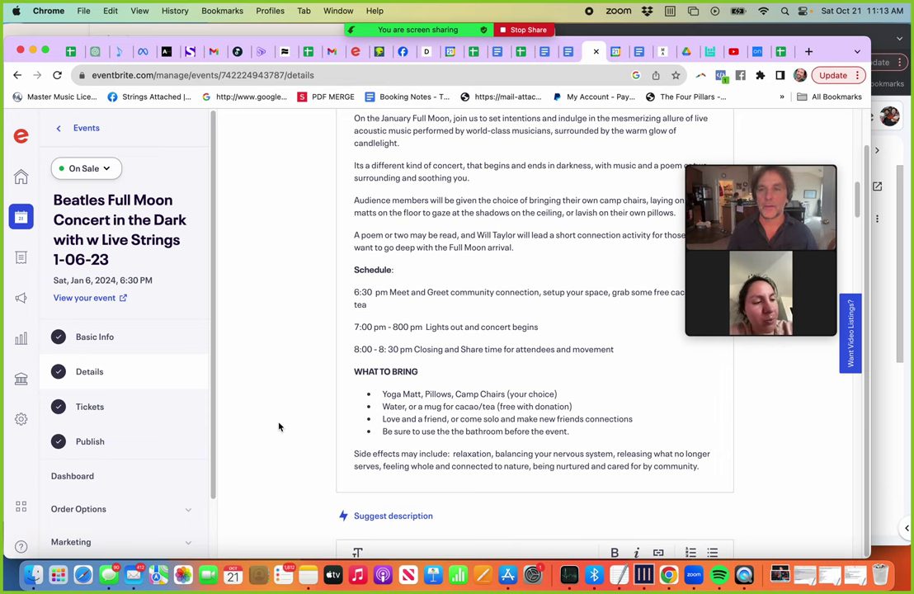
{"action": "scroll", "coordinate": [278, 427], "scroll_direction": "down", "scroll_amount": 1}
Step: Return to the Events list and scroll through the upcoming events before moving to Google Docs
{"action": "left_click", "coordinate": [86, 126]}
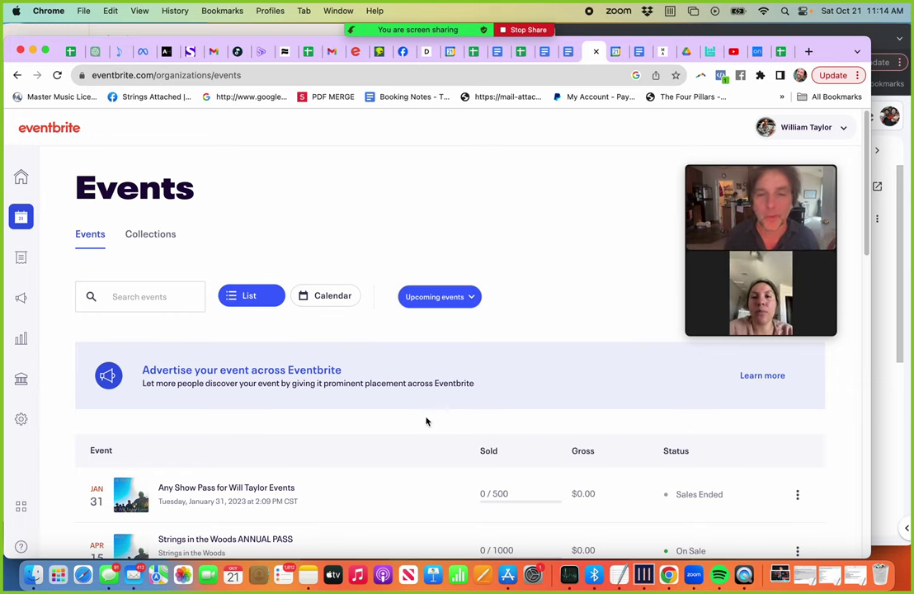
{"action": "scroll", "coordinate": [426, 421], "scroll_direction": "down", "scroll_amount": 3}
{"action": "scroll", "coordinate": [426, 421], "scroll_direction": "down", "scroll_amount": 1}
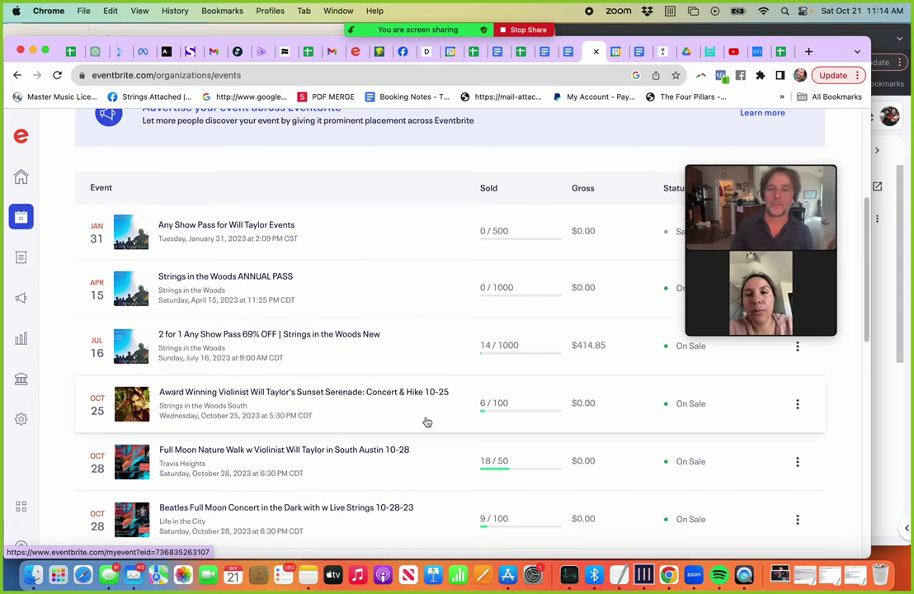
{"action": "scroll", "coordinate": [426, 421], "scroll_direction": "down", "scroll_amount": 3}
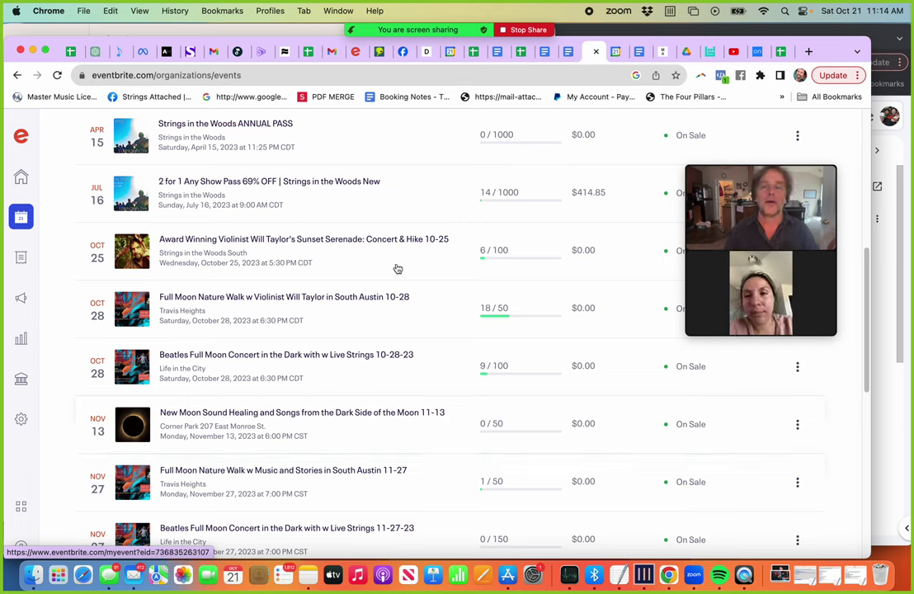
{"action": "mouse_move", "coordinate": [709, 312]}
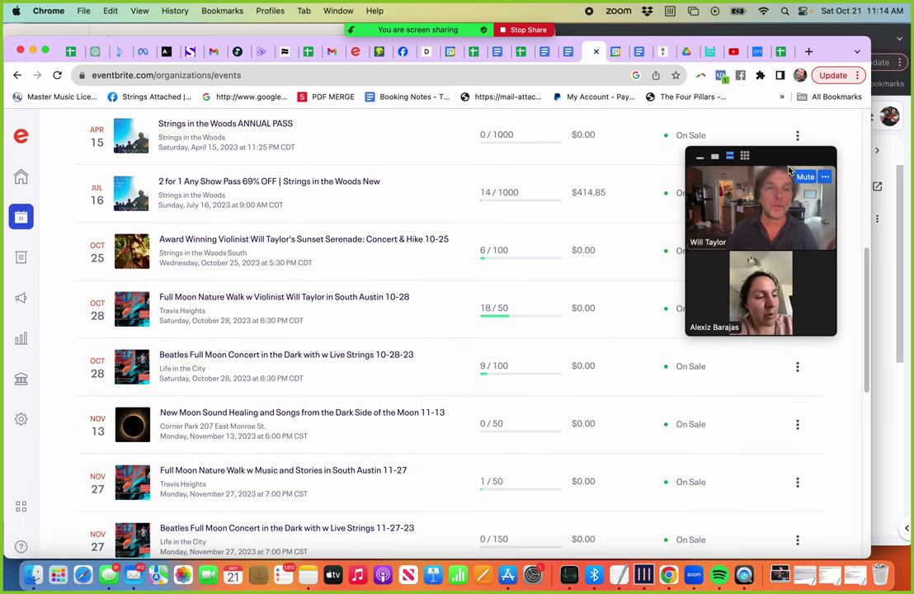
{"action": "left_click_drag", "start_coordinate": [808, 192], "coordinate": [813, 83]}
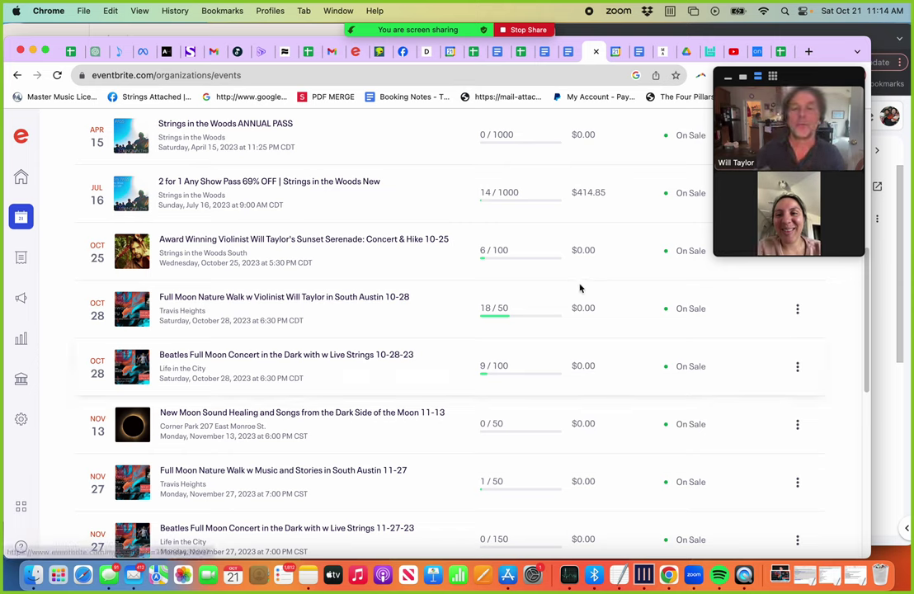
{"action": "left_click", "coordinate": [57, 39]}
{"action": "left_click", "coordinate": [84, 40]}
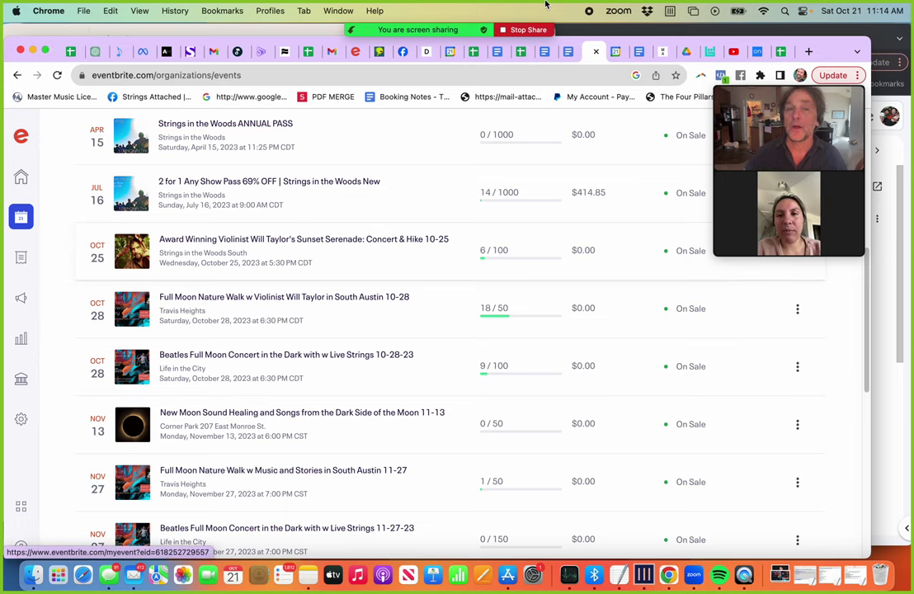
{"action": "left_click", "coordinate": [635, 55]}
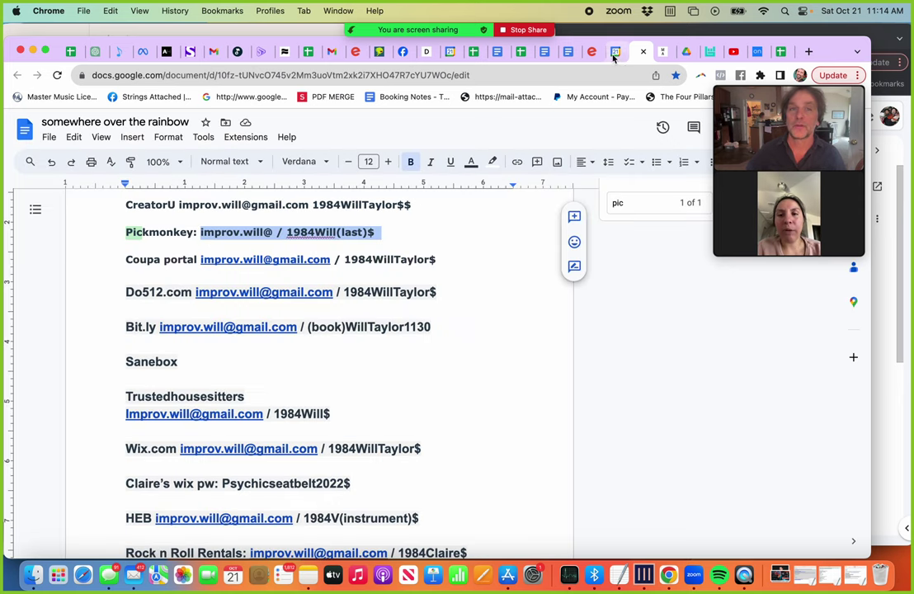
Step: Move past the hours log to the Working Schedule doc and scroll to the full moon dates
{"action": "left_click", "coordinate": [568, 54]}
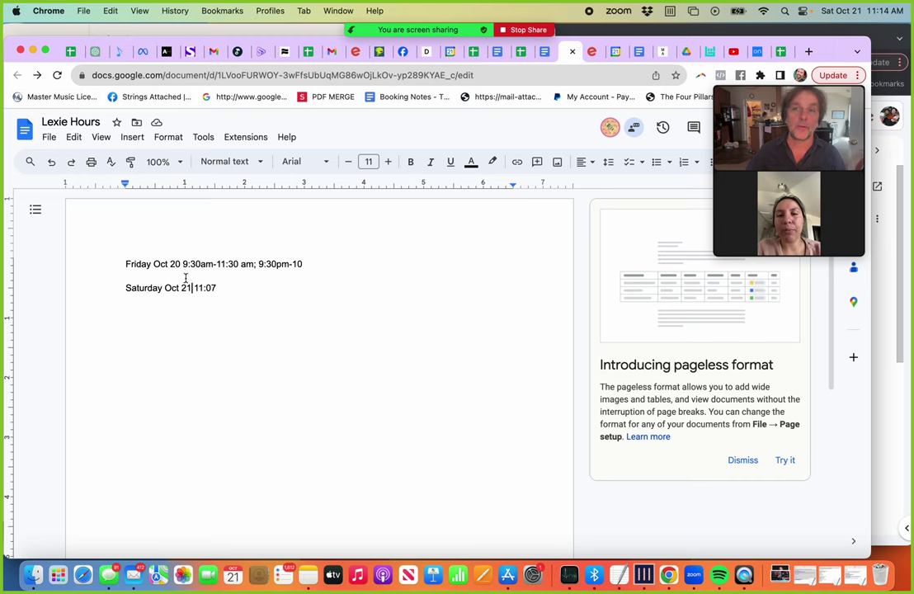
{"action": "left_click", "coordinate": [543, 55]}
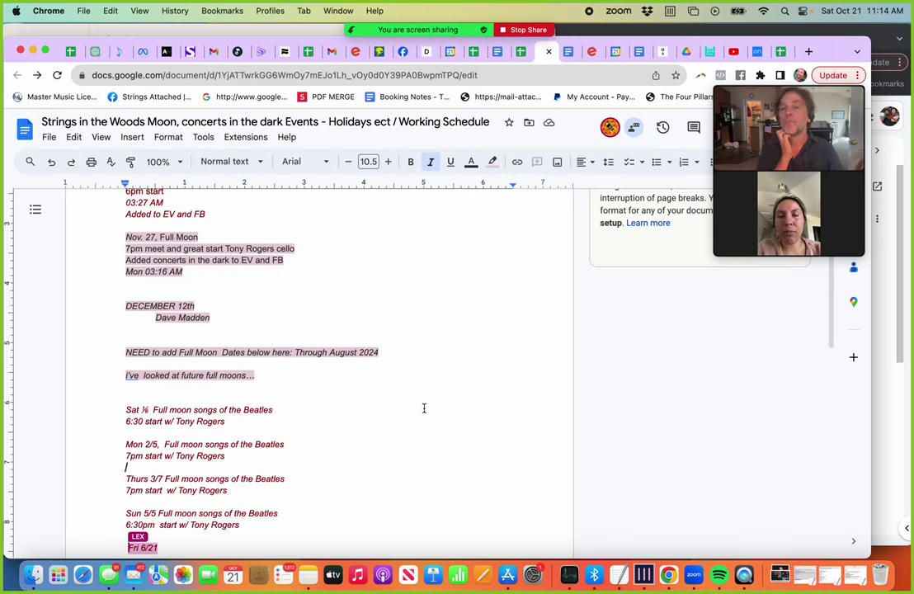
{"action": "scroll", "coordinate": [422, 408], "scroll_direction": "down", "scroll_amount": 2}
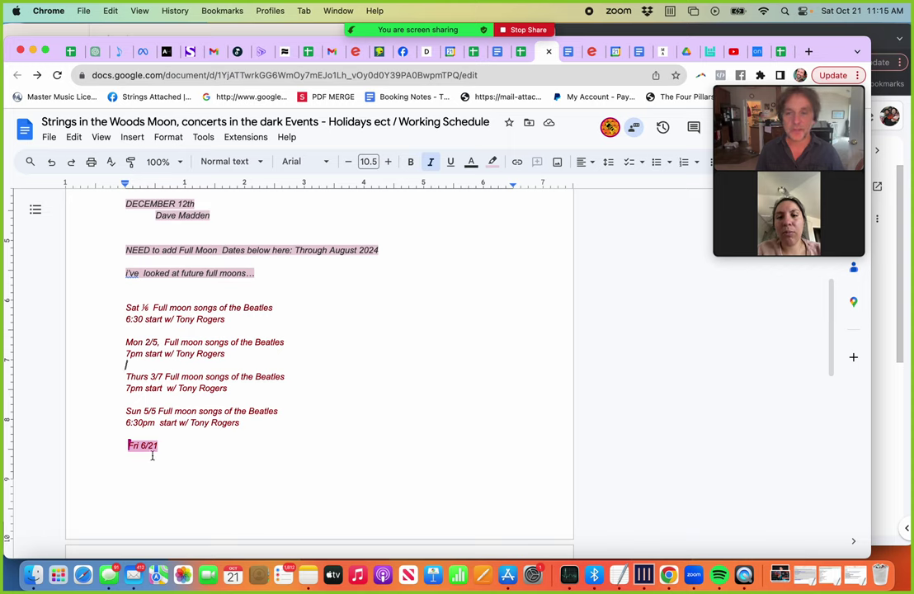
Step: Append NEW MOON after DECEMBER 12th and select the Sat ½ full moon entry
{"action": "left_click", "coordinate": [193, 466]}
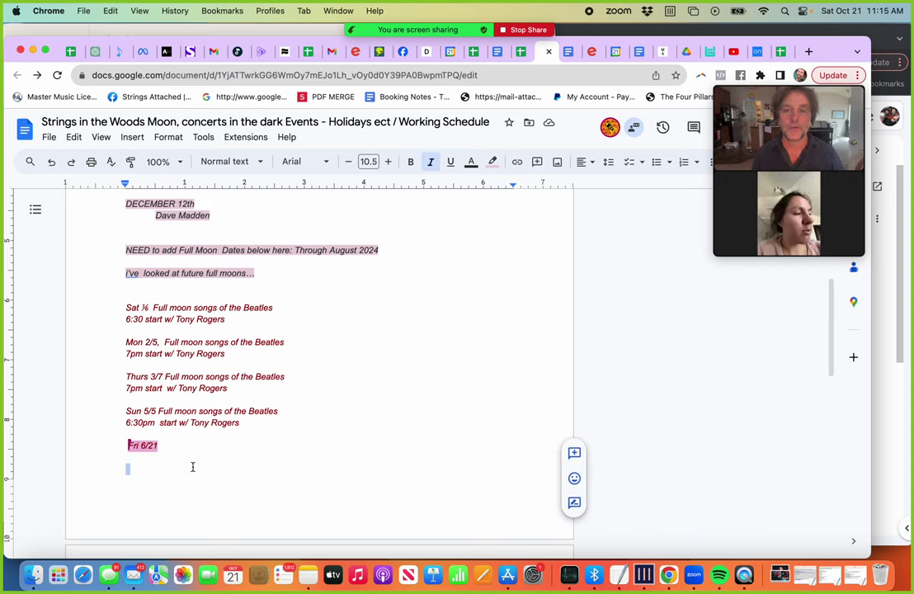
{"action": "scroll", "coordinate": [181, 376], "scroll_direction": "up", "scroll_amount": 5}
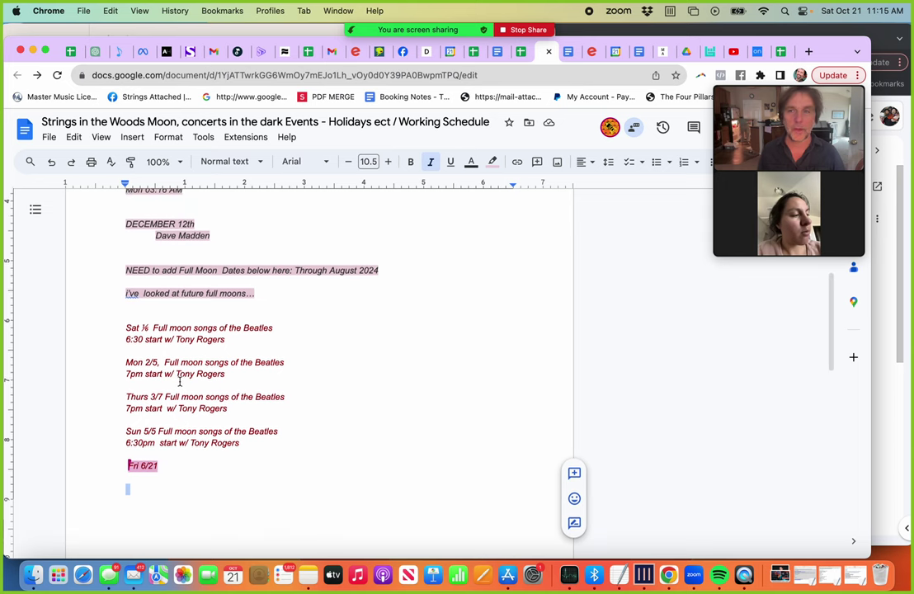
{"action": "left_click", "coordinate": [206, 404]}
{"action": "type", "text": "NEW MOON"}
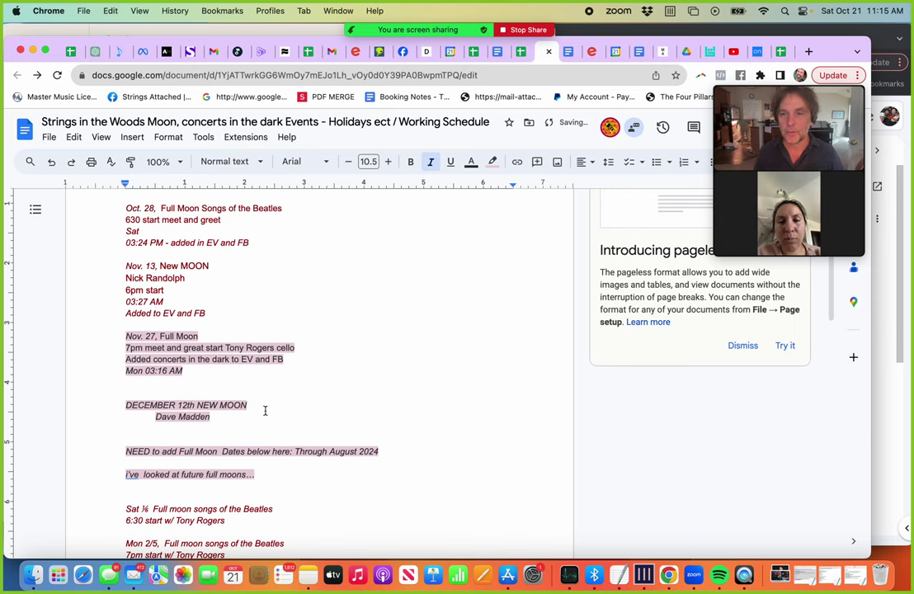
{"action": "scroll", "coordinate": [265, 410], "scroll_direction": "down", "scroll_amount": 2}
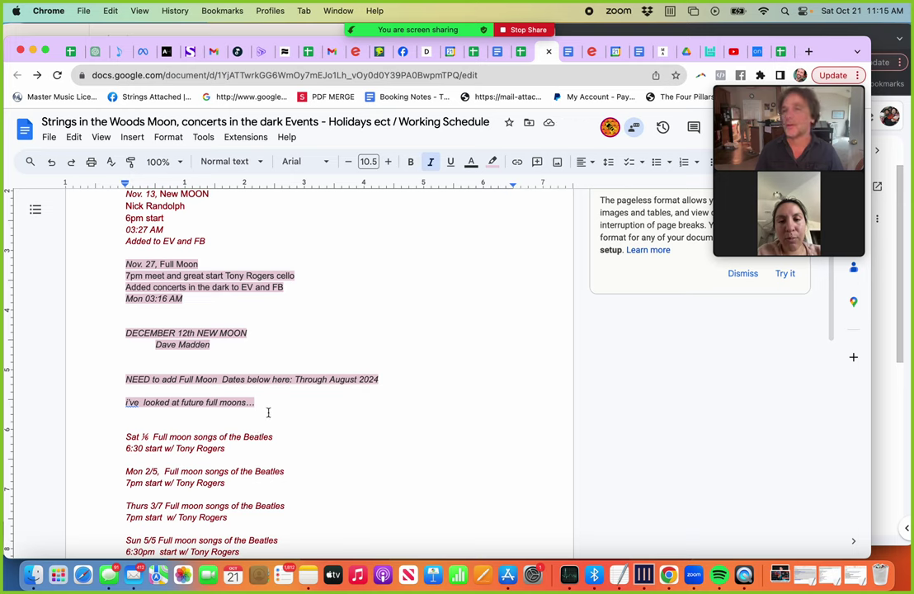
{"action": "scroll", "coordinate": [268, 412], "scroll_direction": "down", "scroll_amount": 2}
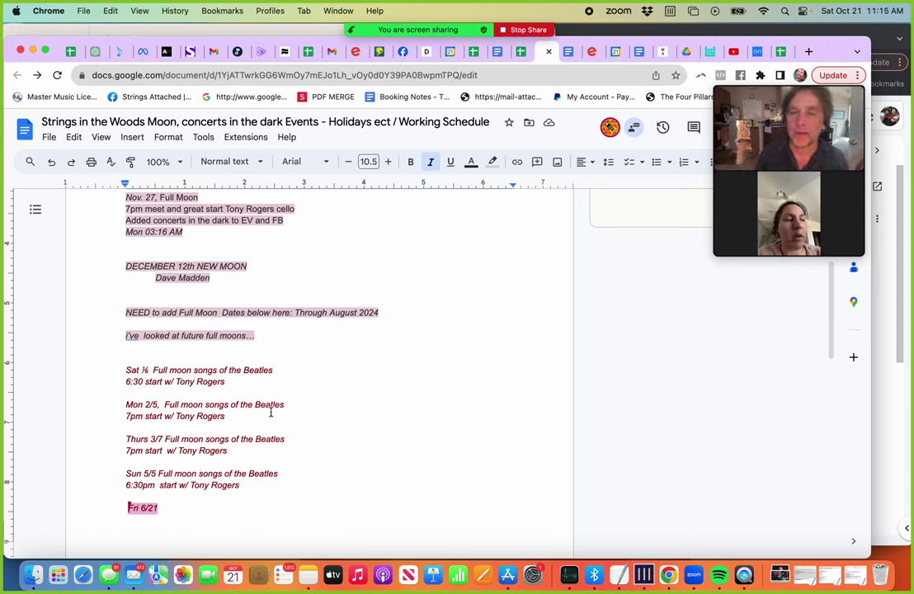
{"action": "left_click_drag", "start_coordinate": [124, 371], "coordinate": [176, 384]}
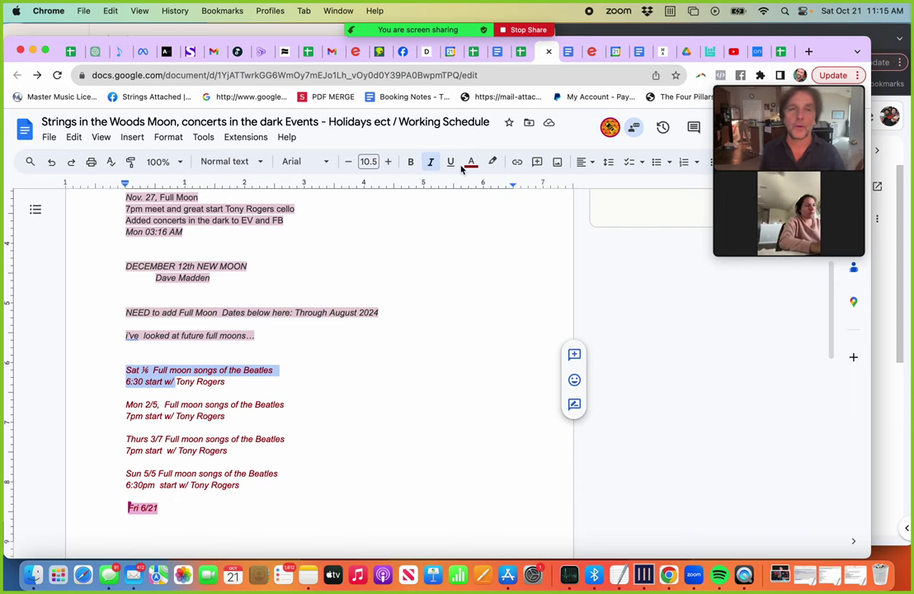
{"action": "left_click", "coordinate": [524, 58]}
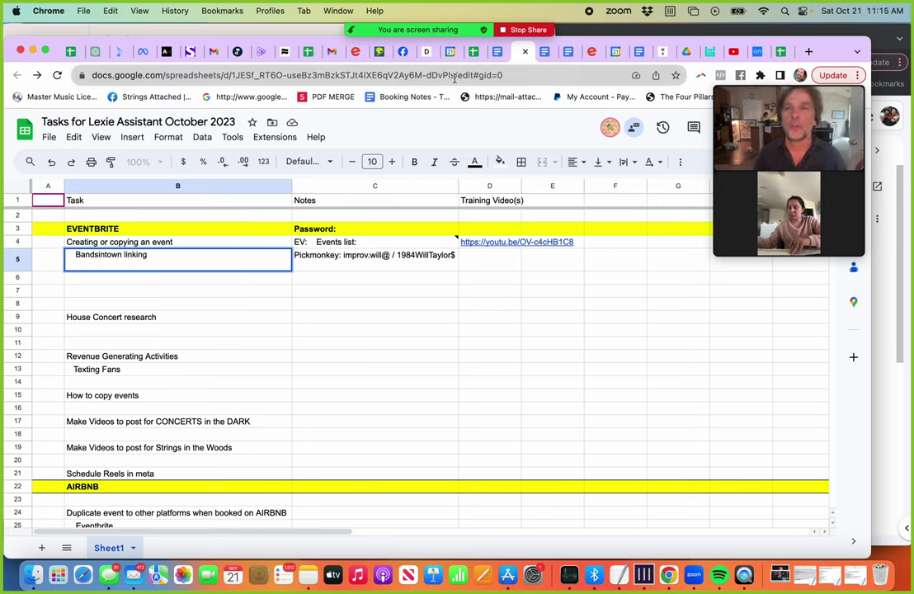
Step: Mute your microphone in the Zoom call and return to the Eventbrite events list
{"action": "mouse_move", "coordinate": [783, 186]}
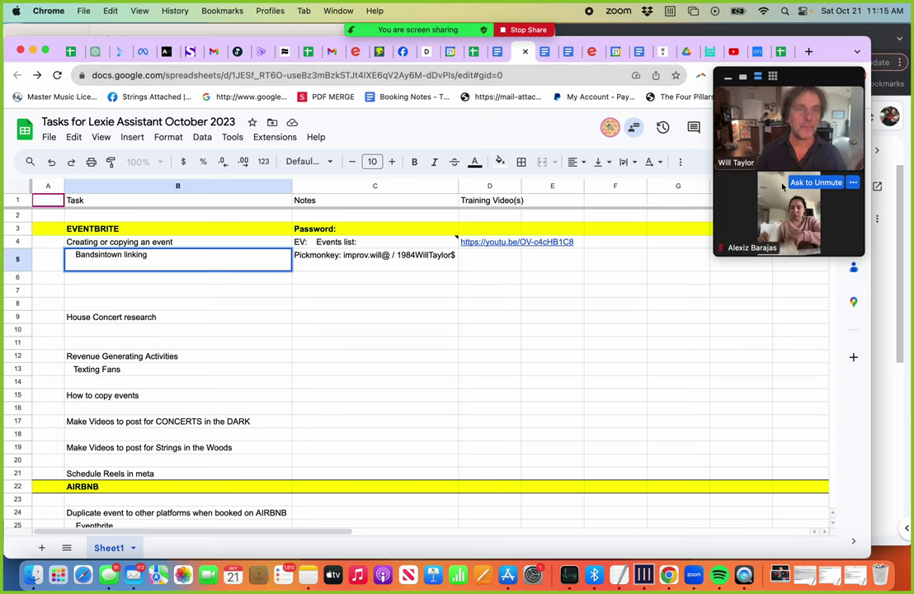
{"action": "mouse_move", "coordinate": [834, 100]}
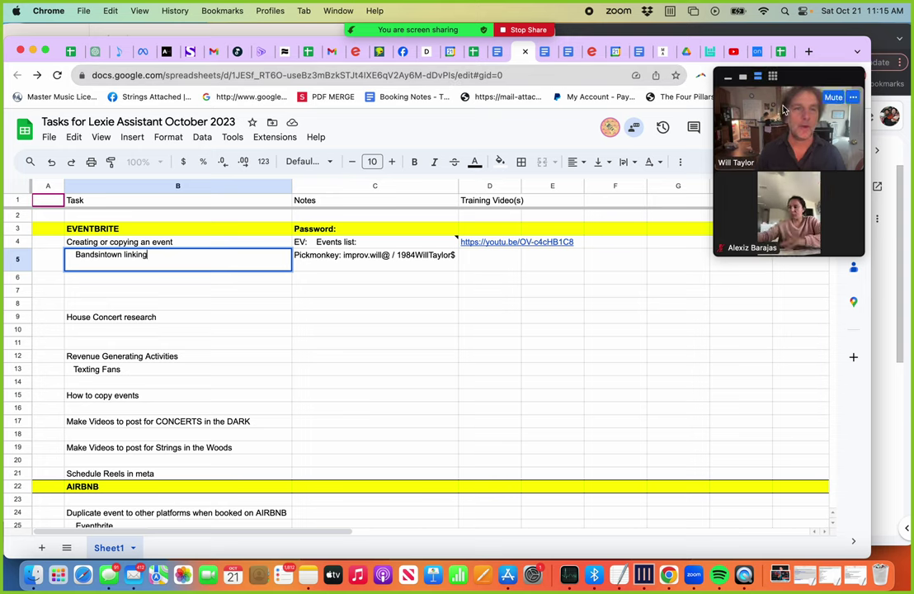
{"action": "left_click", "coordinate": [834, 100]}
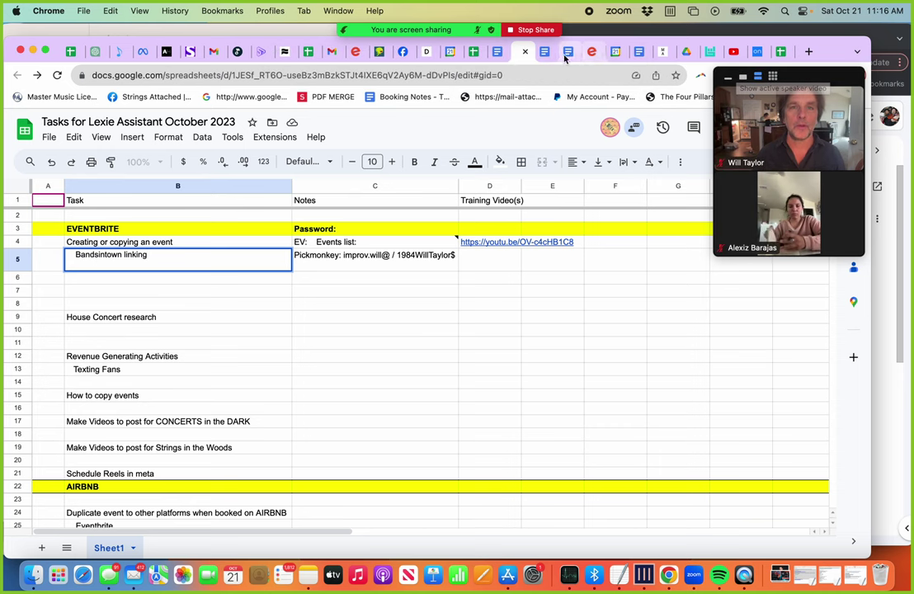
{"action": "left_click", "coordinate": [592, 51]}
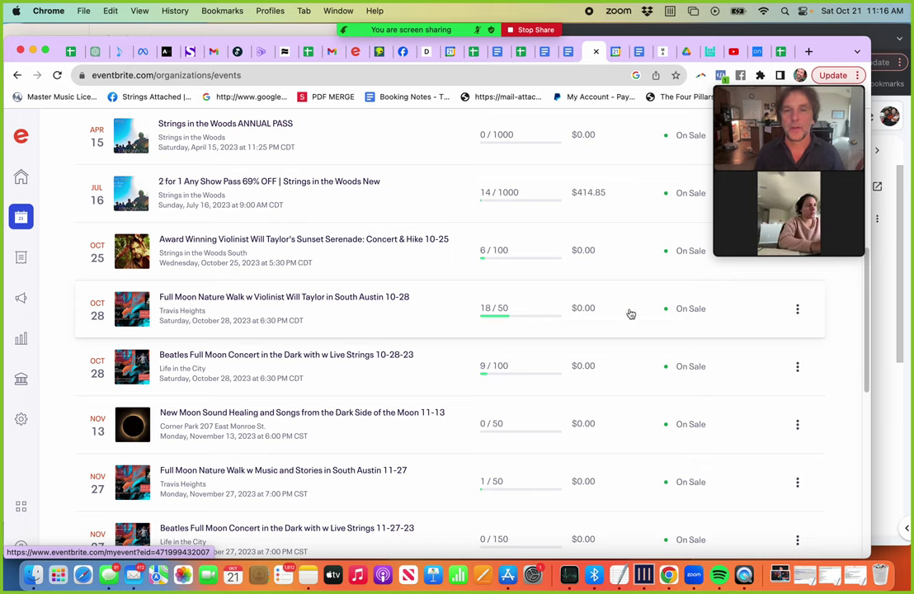
Step: Open Collections and review the cards: Concerts in the Dark (6 upcoming), Strings in the Woods AUSTIN (5)
{"action": "scroll", "coordinate": [313, 351], "scroll_direction": "up", "scroll_amount": 5}
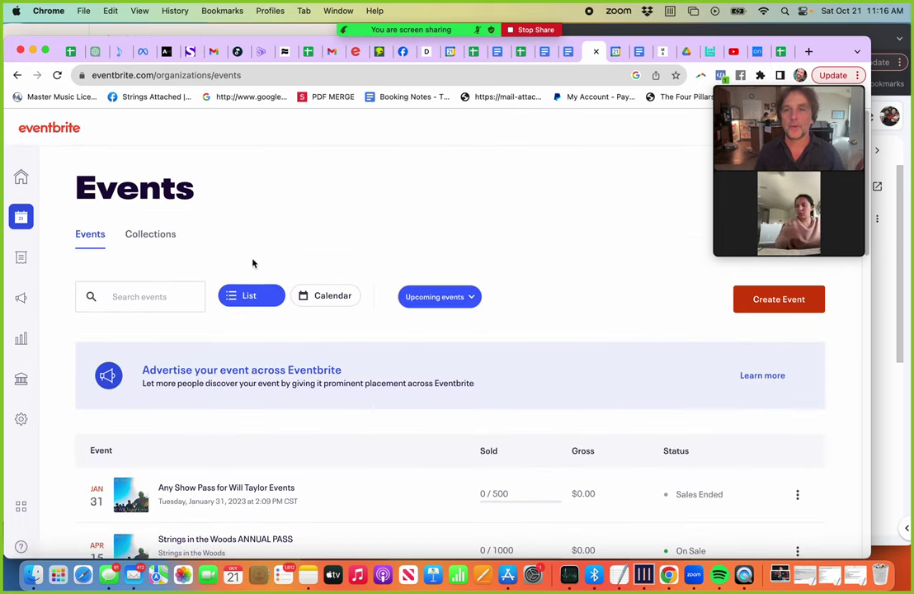
{"action": "left_click", "coordinate": [143, 237]}
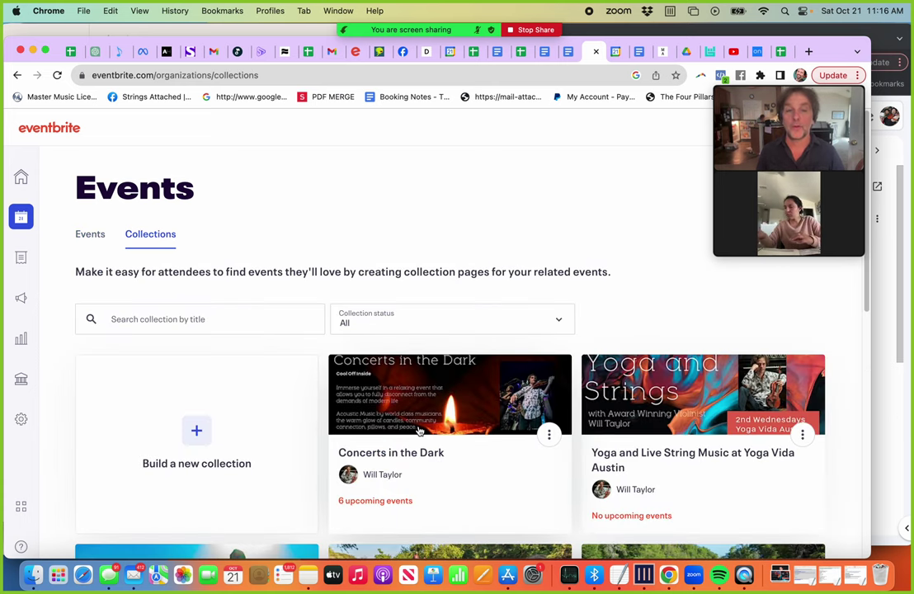
{"action": "scroll", "coordinate": [632, 458], "scroll_direction": "down", "scroll_amount": 10}
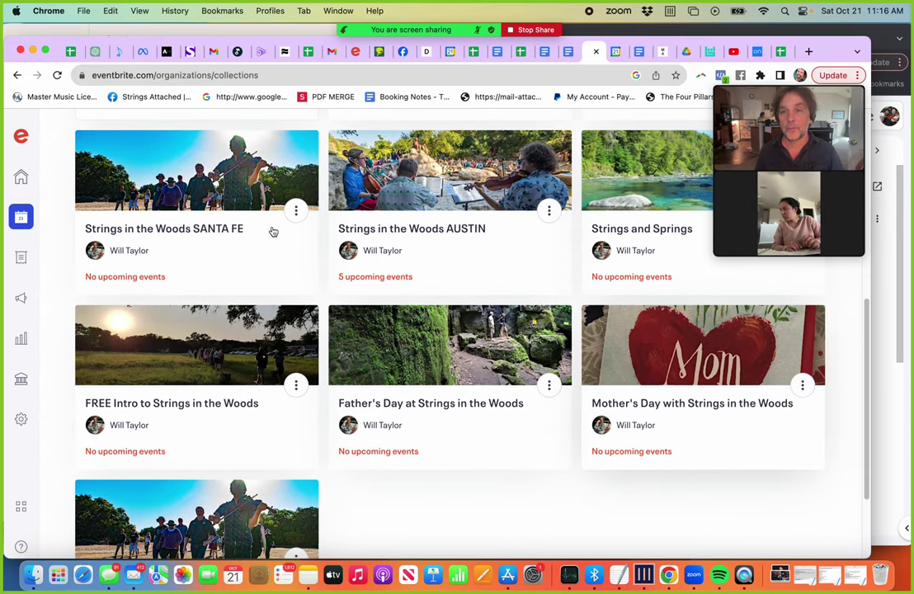
{"action": "scroll", "coordinate": [193, 202], "scroll_direction": "up", "scroll_amount": 12}
{"action": "scroll", "coordinate": [190, 198], "scroll_direction": "down", "scroll_amount": 15}
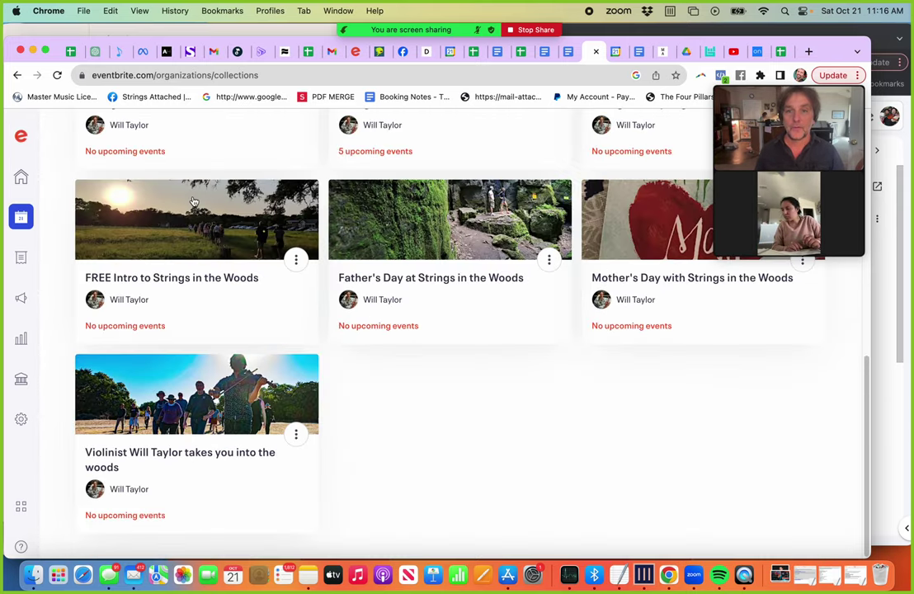
{"action": "scroll", "coordinate": [141, 247], "scroll_direction": "up", "scroll_amount": 1}
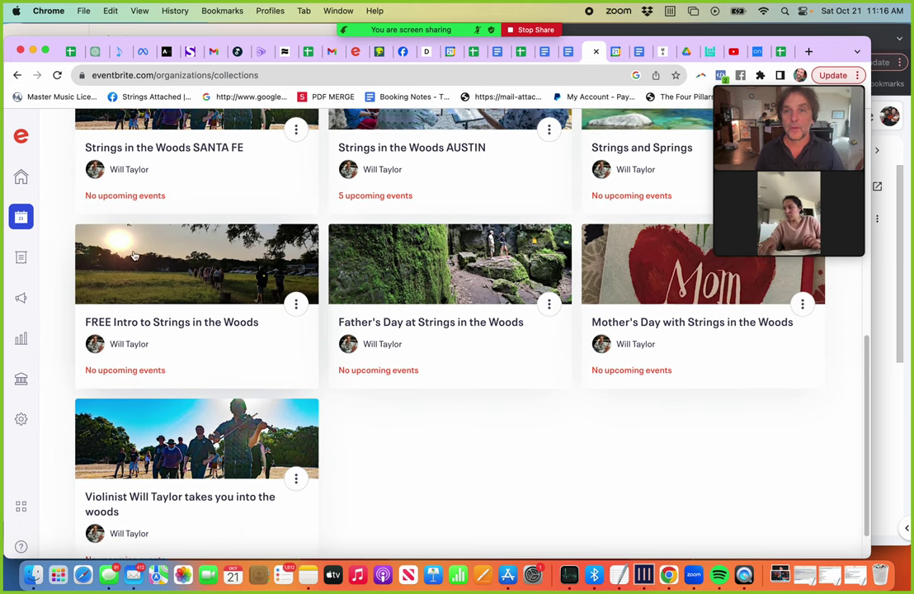
{"action": "scroll", "coordinate": [166, 269], "scroll_direction": "up", "scroll_amount": 8}
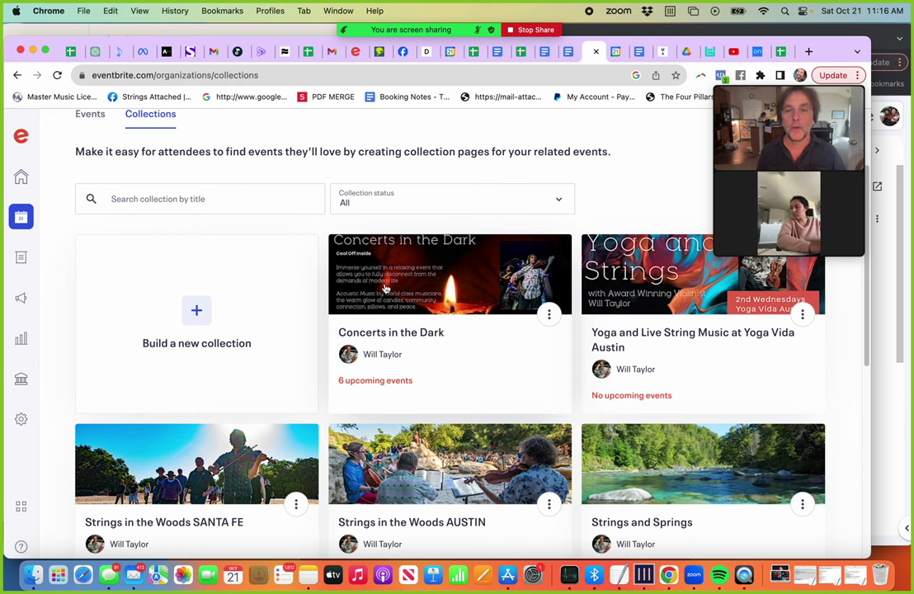
{"action": "scroll", "coordinate": [399, 292], "scroll_direction": "up", "scroll_amount": 3}
{"action": "scroll", "coordinate": [400, 292], "scroll_direction": "down", "scroll_amount": 2}
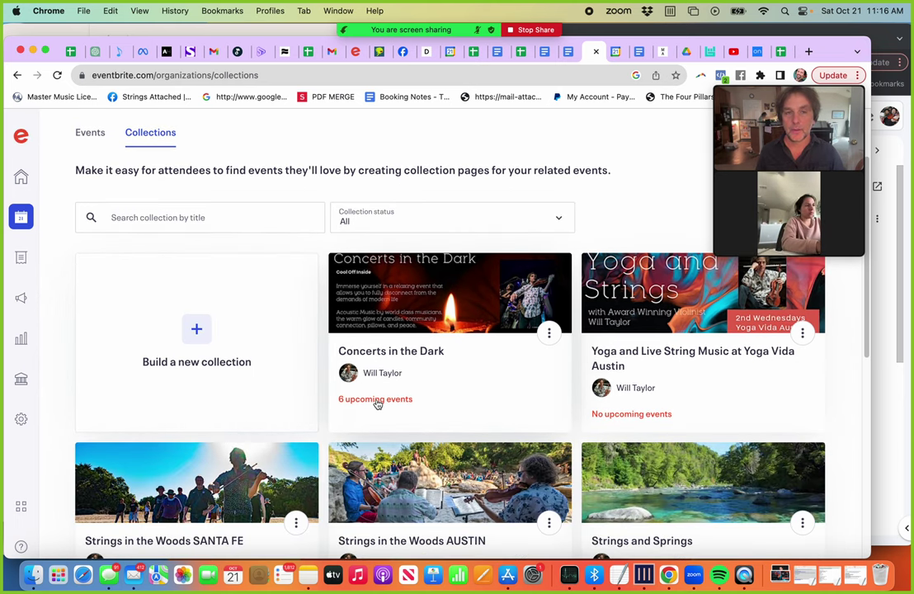
{"action": "scroll", "coordinate": [395, 378], "scroll_direction": "down", "scroll_amount": 3}
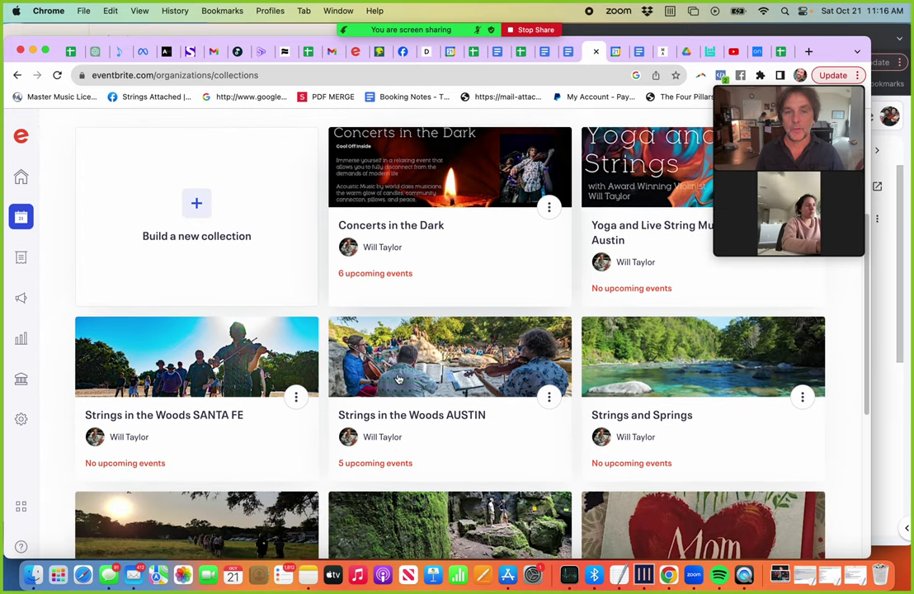
{"action": "scroll", "coordinate": [398, 378], "scroll_direction": "up", "scroll_amount": 1}
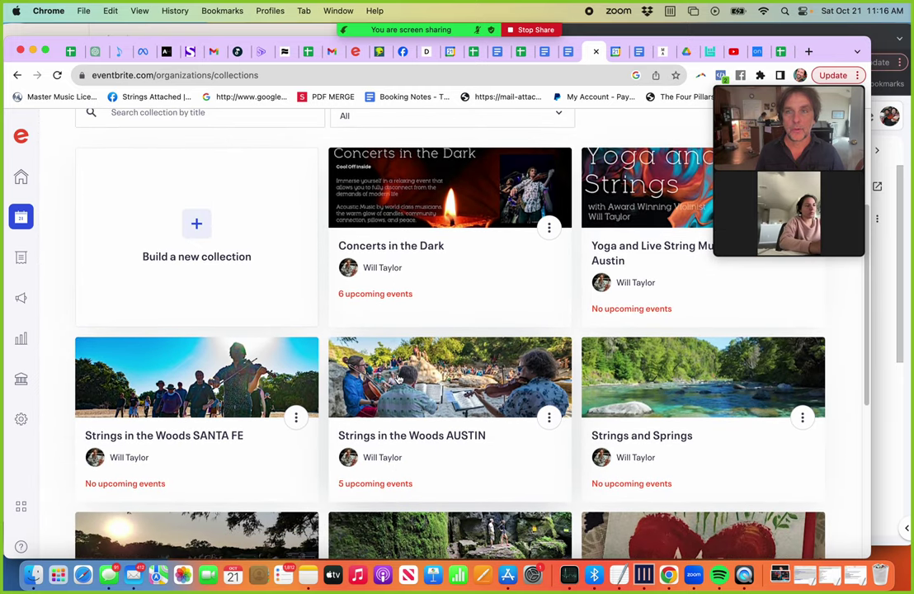
{"action": "left_click", "coordinate": [429, 213]}
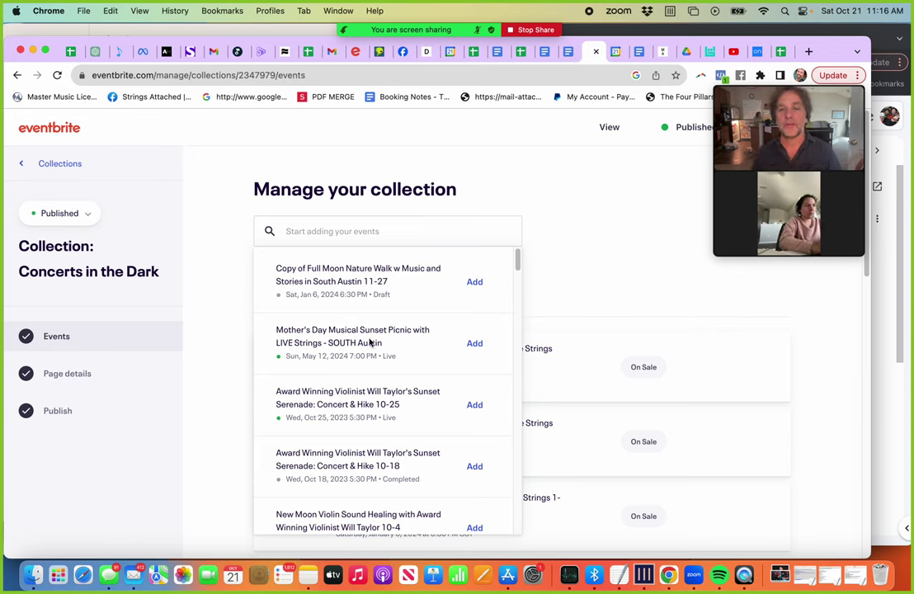
{"action": "left_click", "coordinate": [219, 264]}
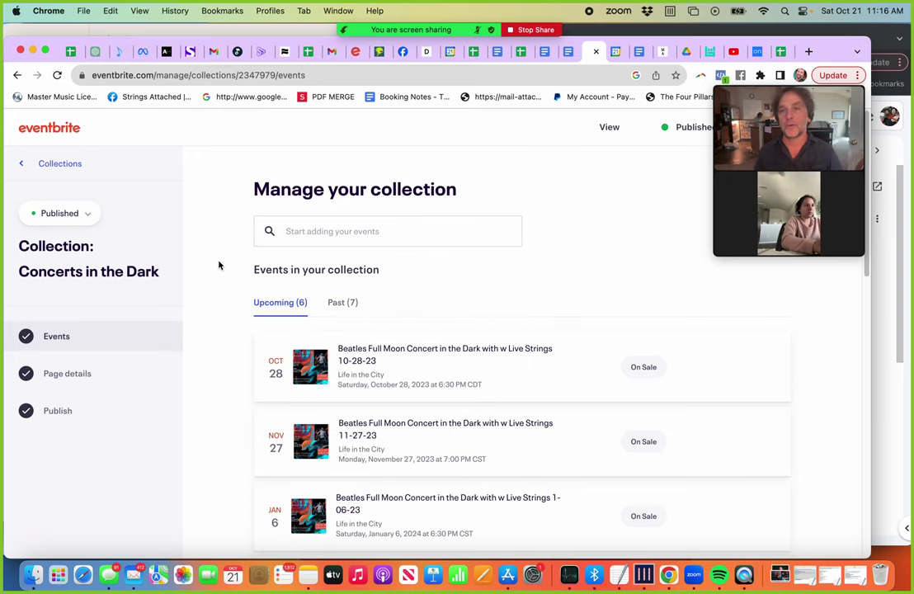
{"action": "left_click", "coordinate": [57, 166]}
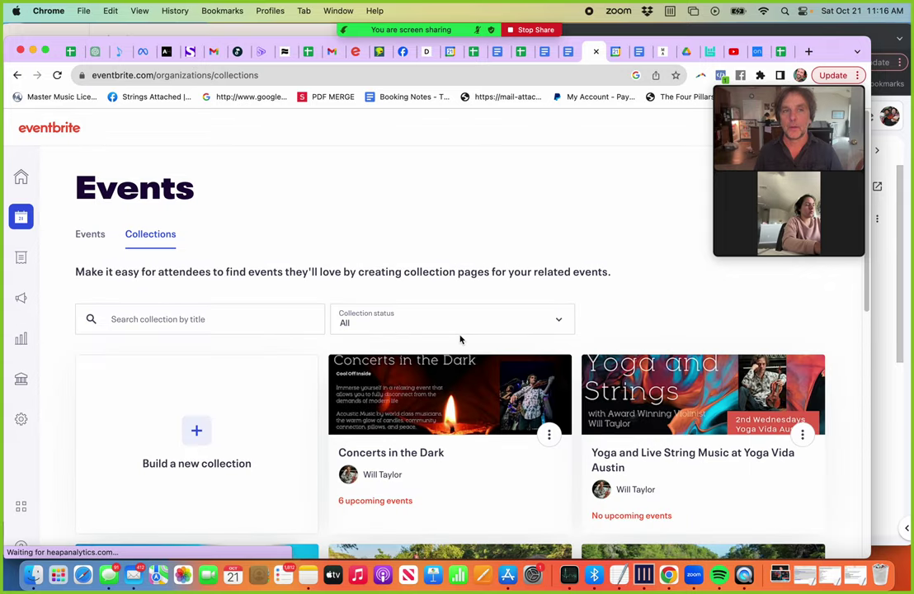
{"action": "scroll", "coordinate": [460, 339], "scroll_direction": "down", "scroll_amount": 5}
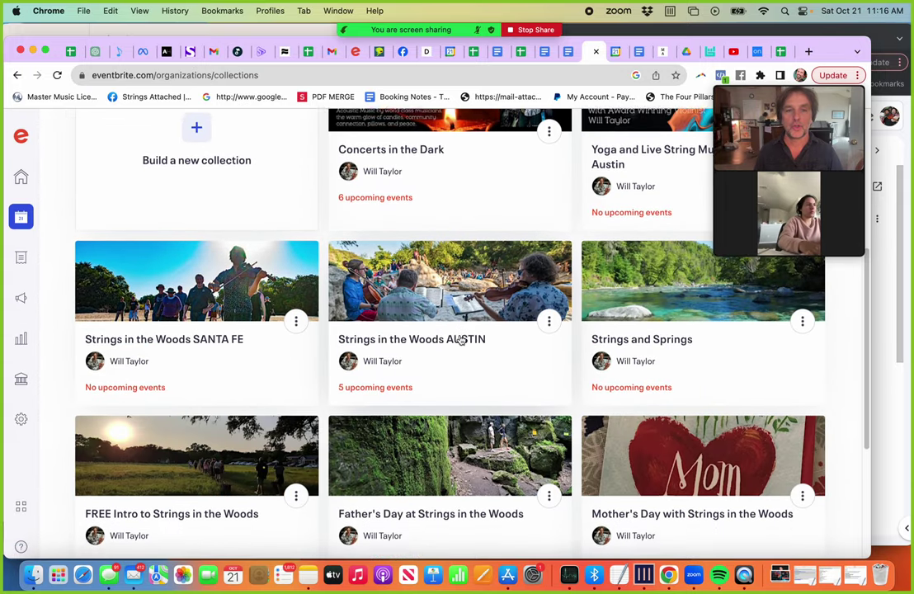
{"action": "scroll", "coordinate": [460, 339], "scroll_direction": "down", "scroll_amount": 2}
{"action": "scroll", "coordinate": [460, 339], "scroll_direction": "up", "scroll_amount": 3}
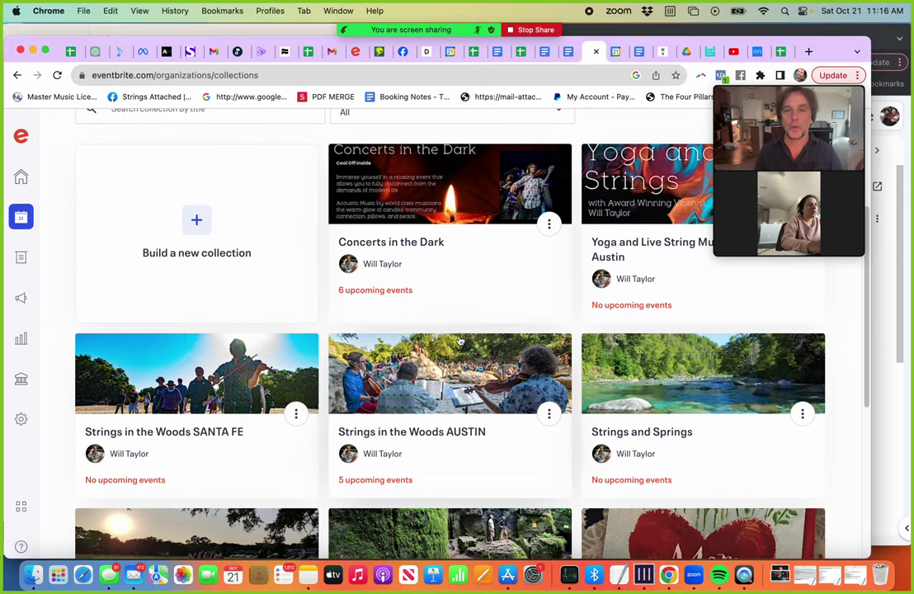
{"action": "left_click", "coordinate": [383, 377]}
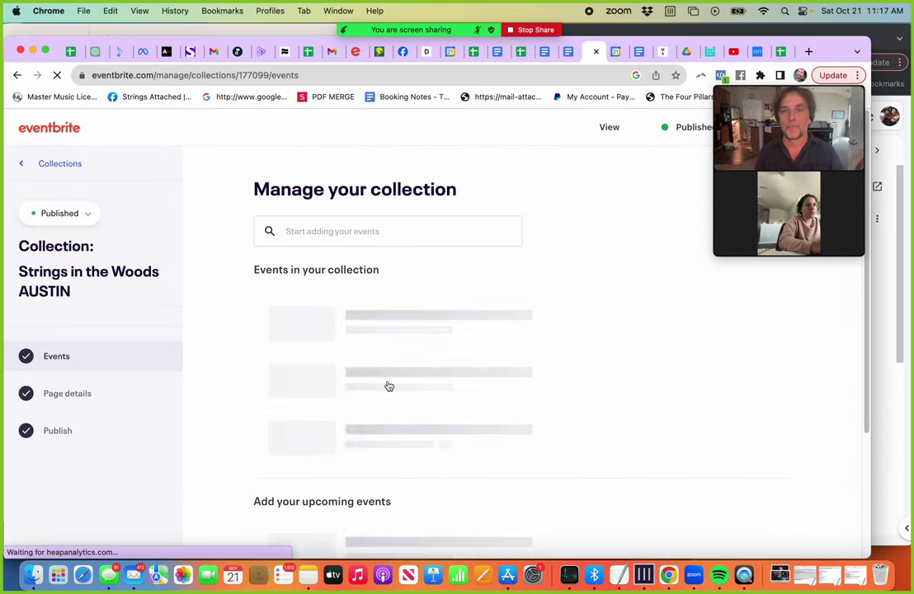
{"action": "left_click", "coordinate": [373, 236]}
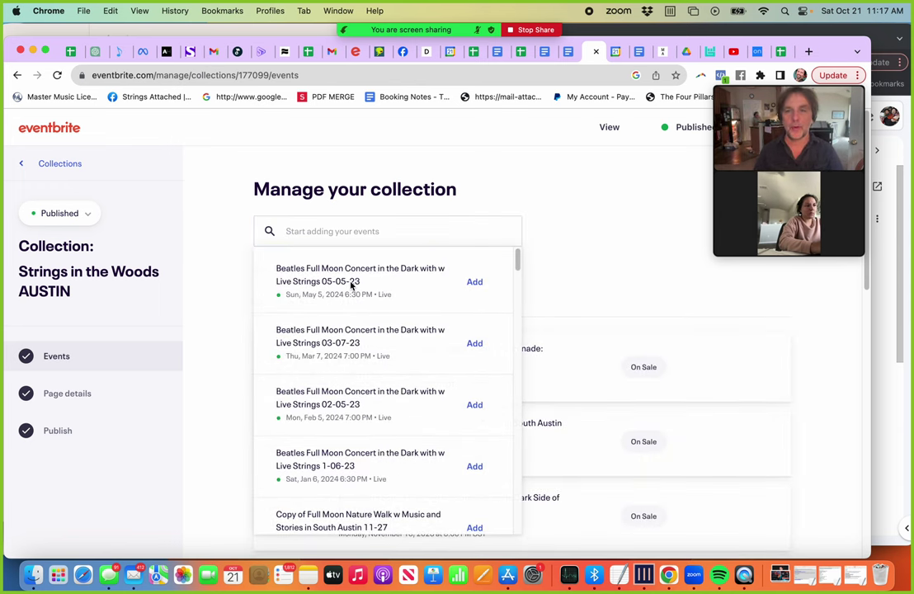
{"action": "left_click", "coordinate": [327, 233]}
{"action": "type", "text": "mothers"}
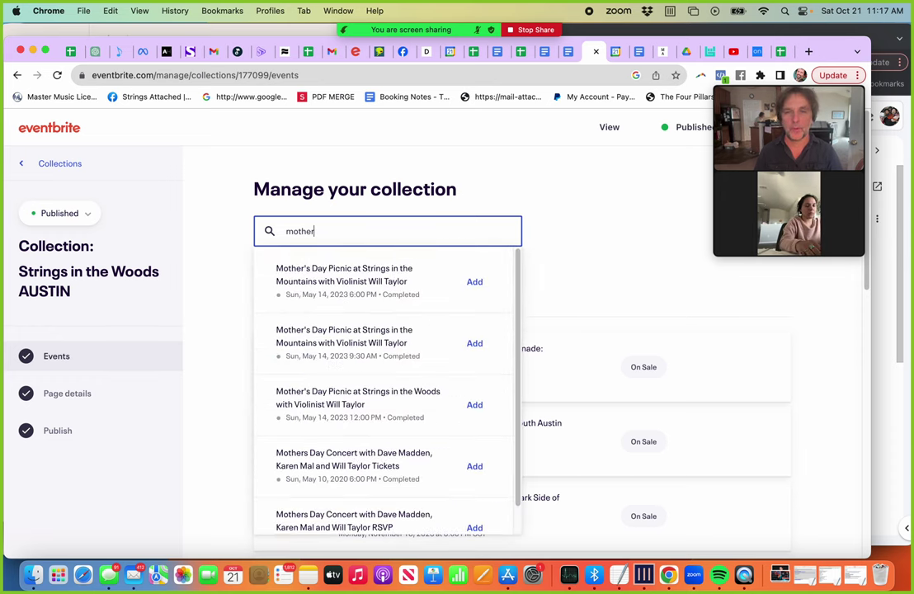
{"action": "key", "text": "super+a"}
{"action": "key", "text": "BackSpace"}
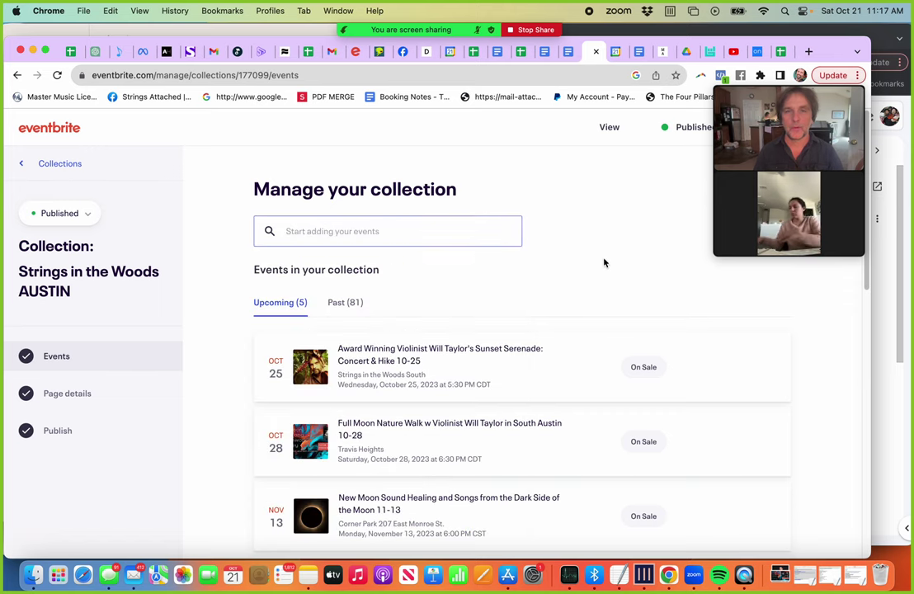
{"action": "scroll", "coordinate": [595, 372], "scroll_direction": "down", "scroll_amount": 5}
{"action": "scroll", "coordinate": [594, 371], "scroll_direction": "up", "scroll_amount": 1}
{"action": "scroll", "coordinate": [592, 377], "scroll_direction": "down", "scroll_amount": 5}
{"action": "scroll", "coordinate": [592, 377], "scroll_direction": "up", "scroll_amount": 1}
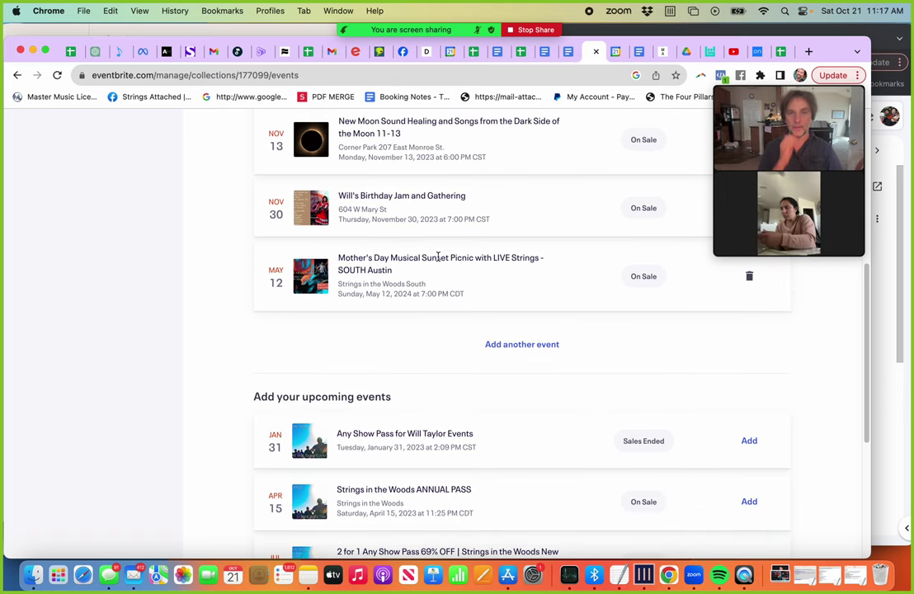
{"action": "scroll", "coordinate": [438, 258], "scroll_direction": "up", "scroll_amount": 5}
{"action": "scroll", "coordinate": [436, 417], "scroll_direction": "down", "scroll_amount": 3}
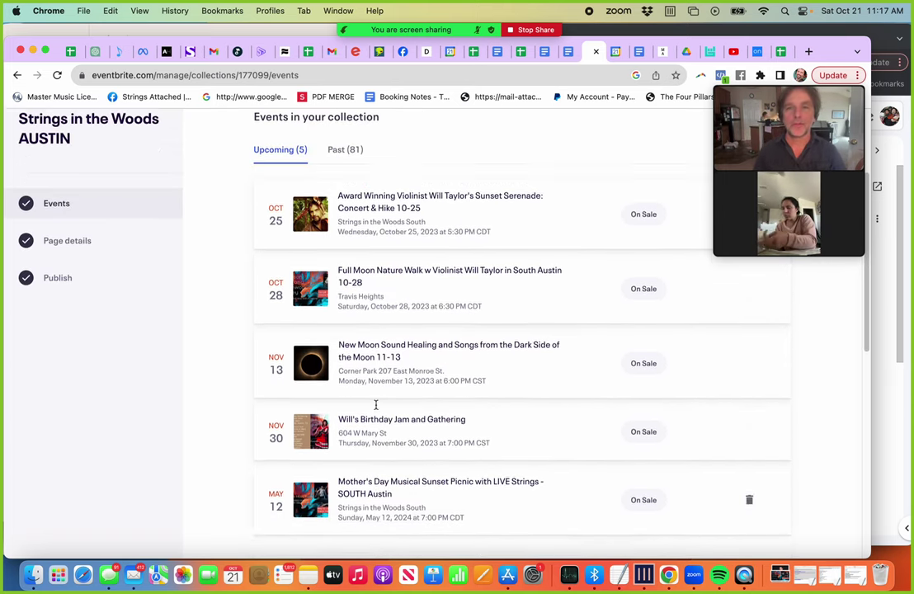
{"action": "scroll", "coordinate": [428, 432], "scroll_direction": "up", "scroll_amount": 3}
{"action": "scroll", "coordinate": [345, 206], "scroll_direction": "up", "scroll_amount": 2}
{"action": "left_click", "coordinate": [338, 165]}
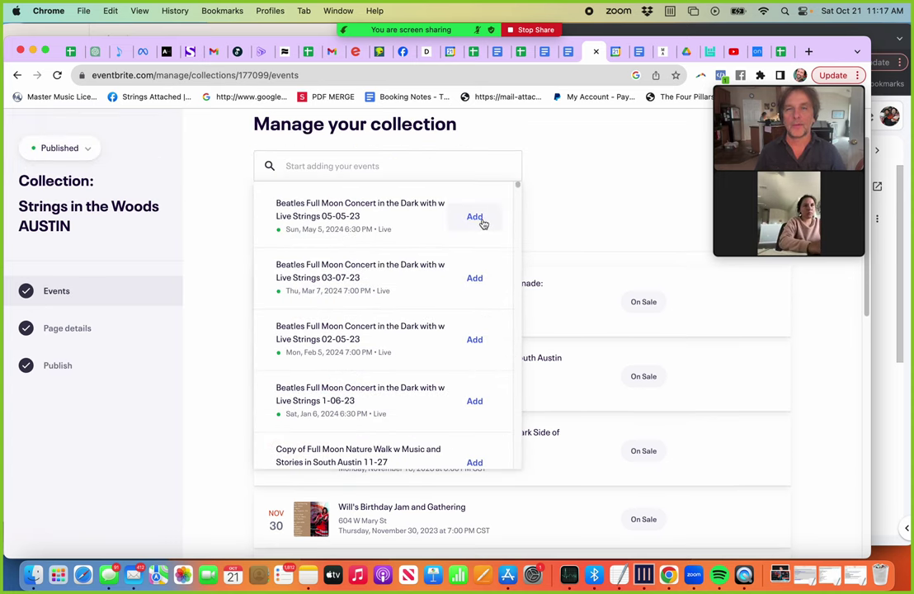
{"action": "left_click", "coordinate": [608, 209]}
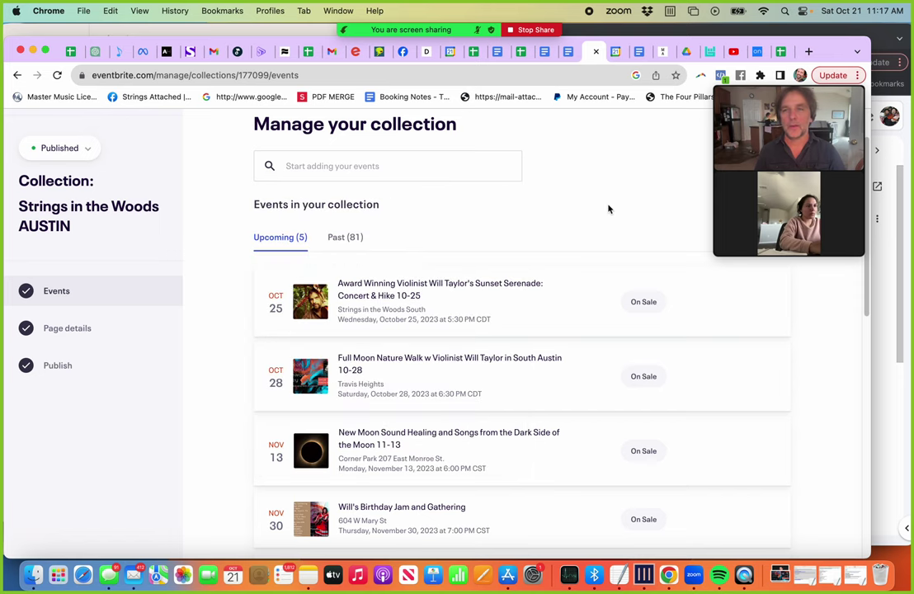
{"action": "left_click", "coordinate": [17, 75]}
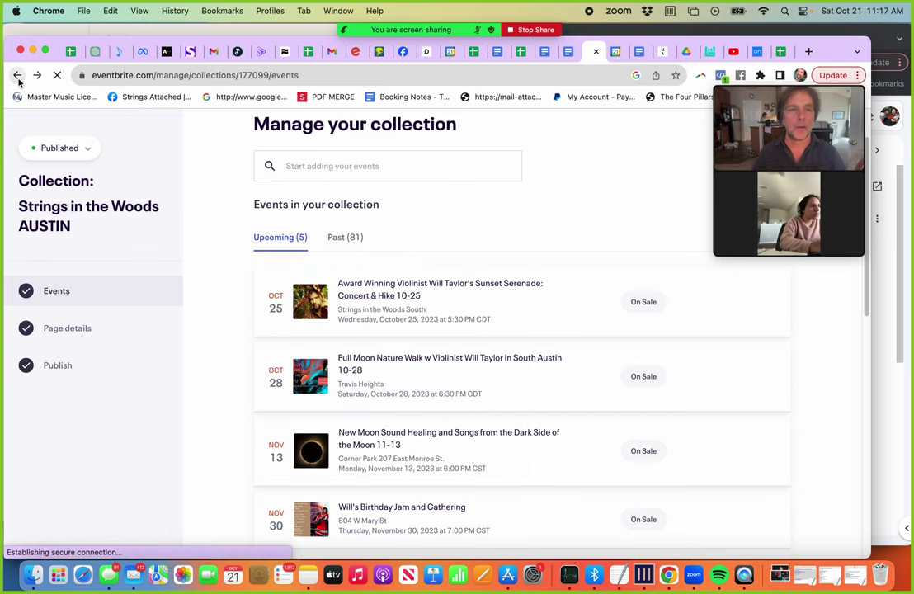